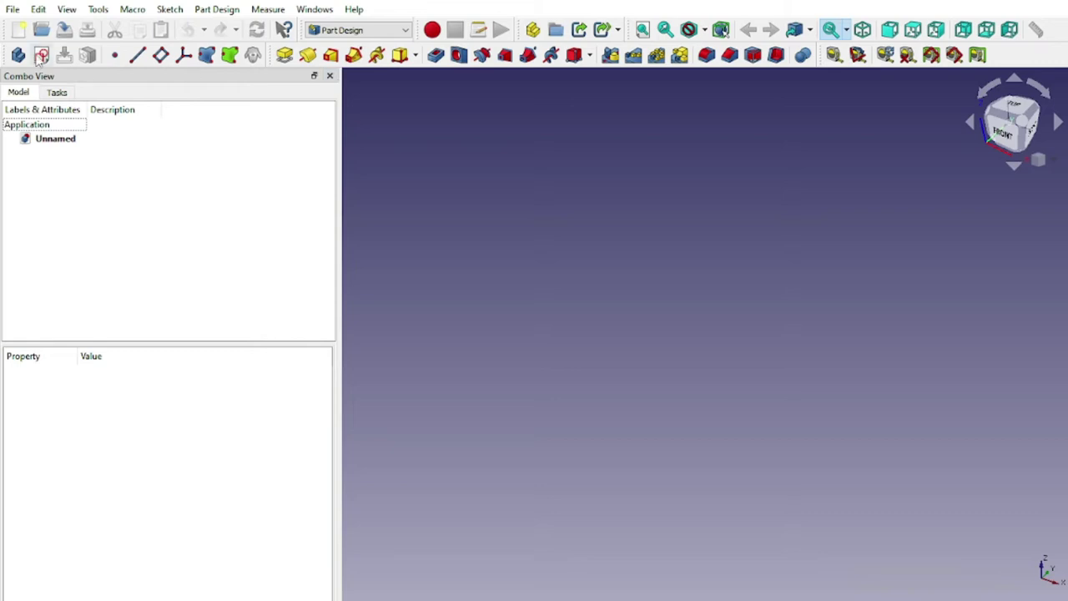
Step: Create a new sketch on the XZ_Plane
left_click(41, 55)
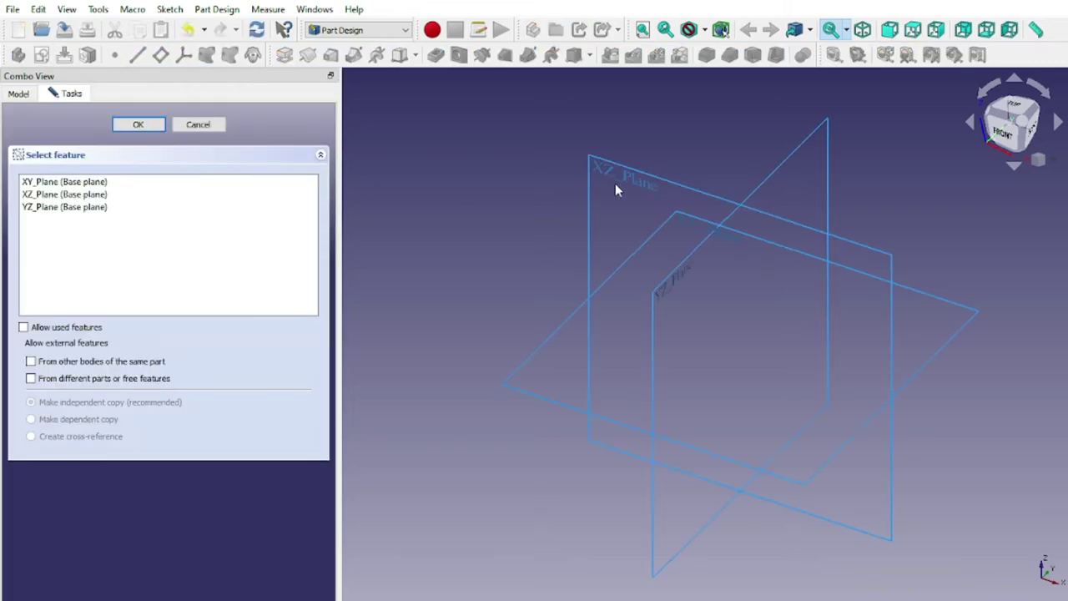
left_click(658, 185)
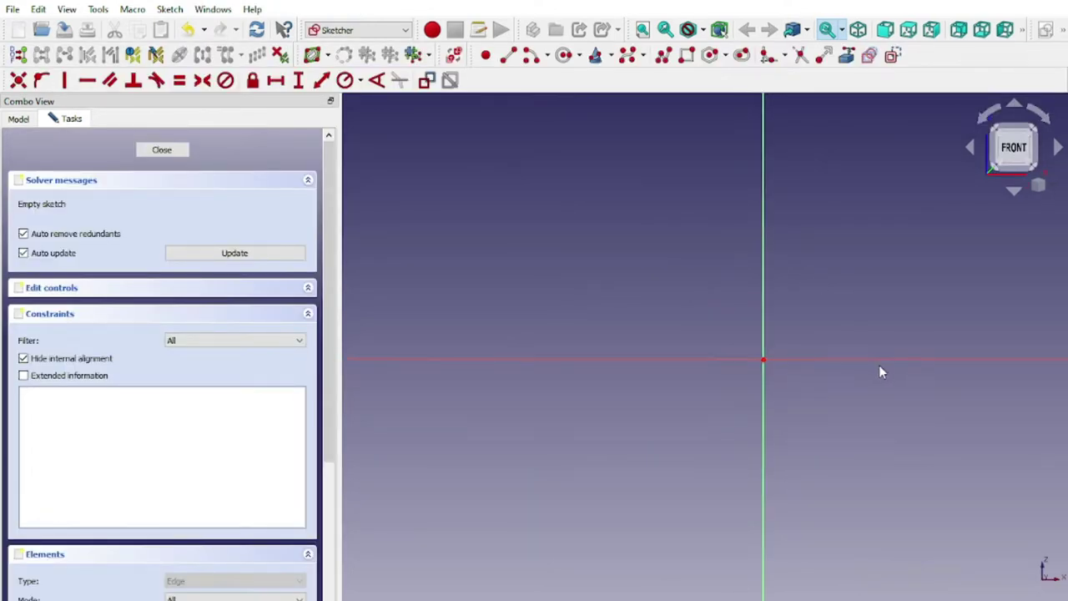
Step: Draw two vertical lines, the left one along the vertical axis
middle_click_drag(879, 365, 679, 279)
left_click(510, 57)
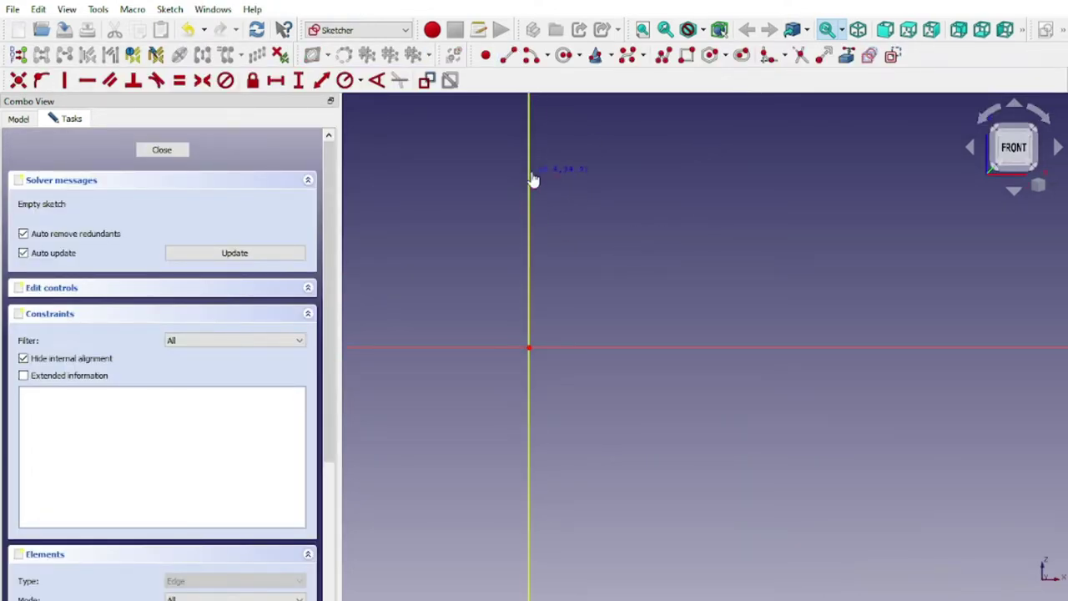
left_click(530, 174)
left_click(662, 232)
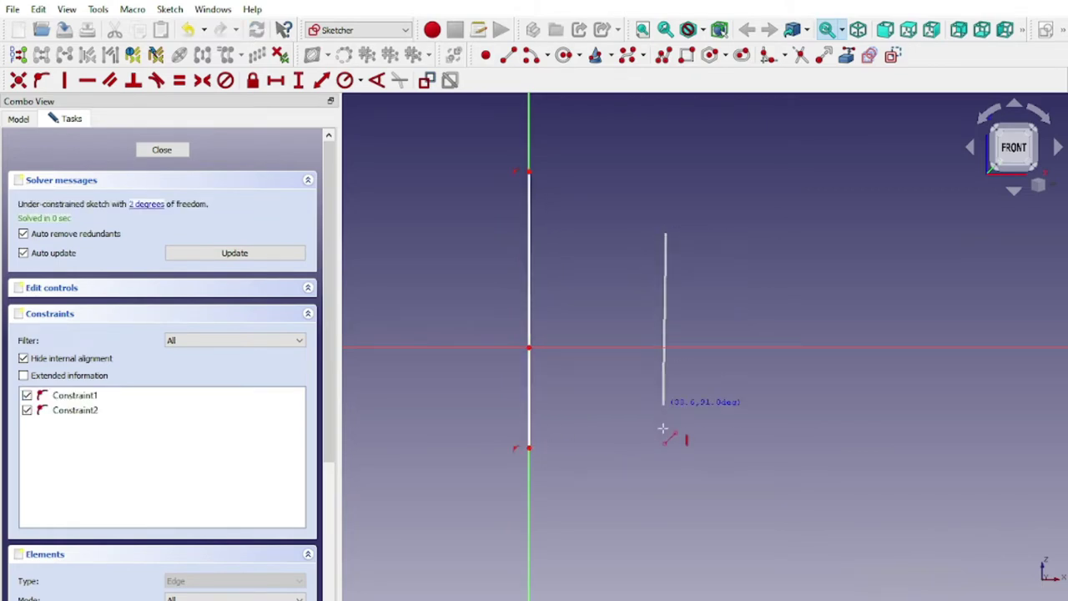
left_click(663, 432)
scroll(601, 276, "up", 1)
mouse_move(601, 276)
middle_mouse_down()
mouse_move(622, 378)
mouse_move(601, 279)
middle_mouse_up()
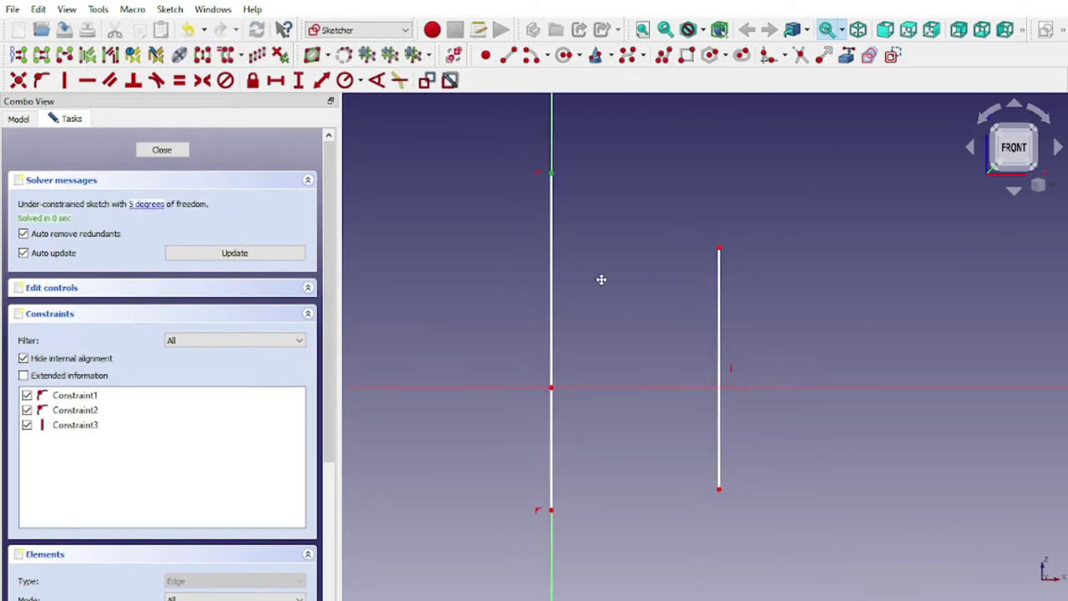
Step: Make both vertical lines symmetric about the horizontal axis
left_click(603, 386)
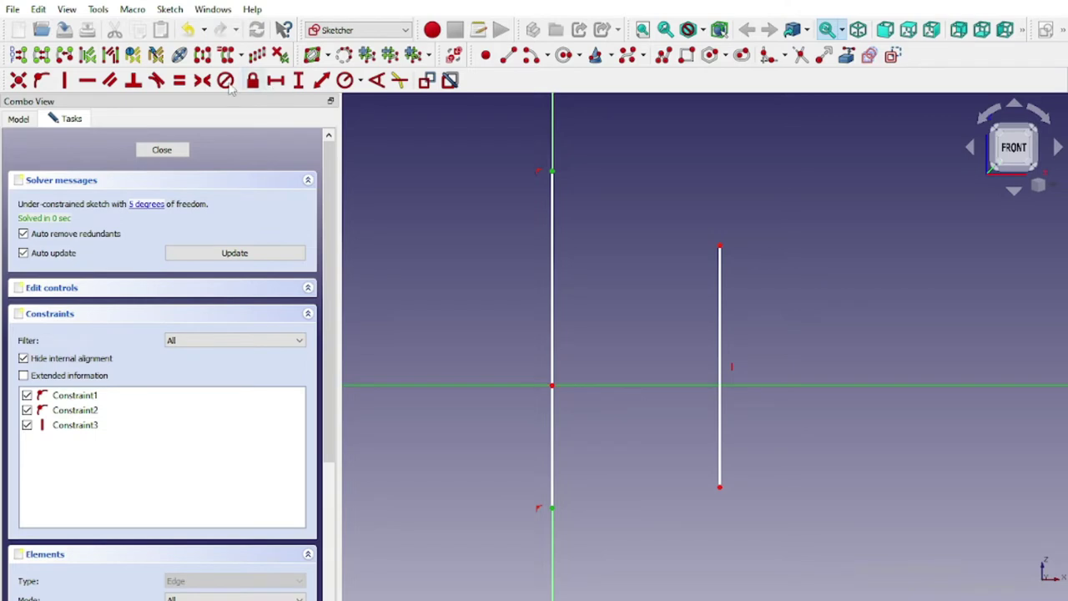
left_click(202, 80)
left_click(721, 247)
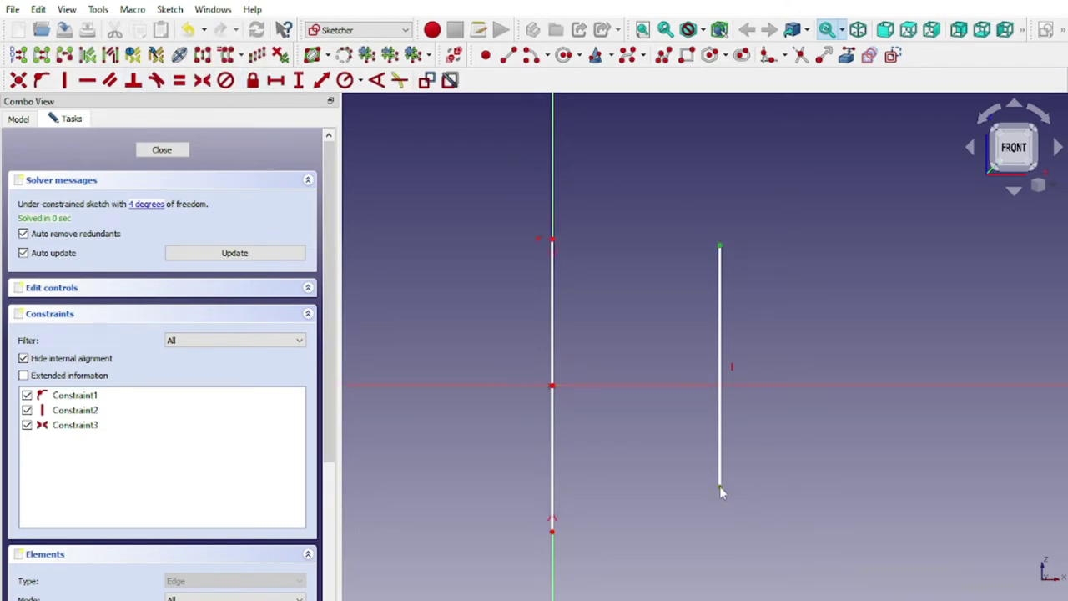
left_click(666, 386)
left_click(202, 80)
scroll(626, 362, "up", 1)
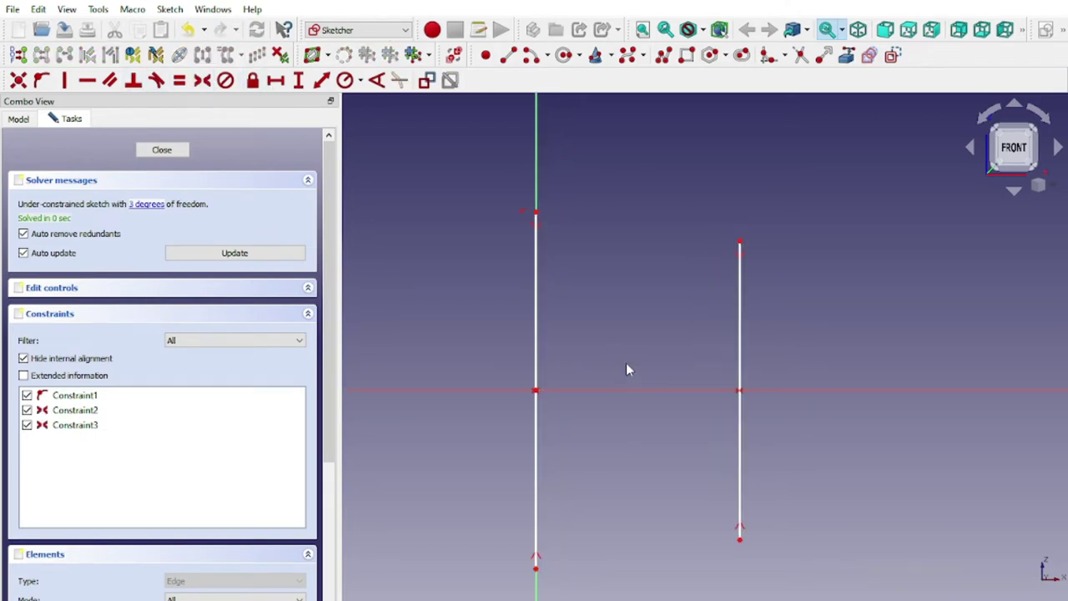
scroll(726, 420, "up", 2)
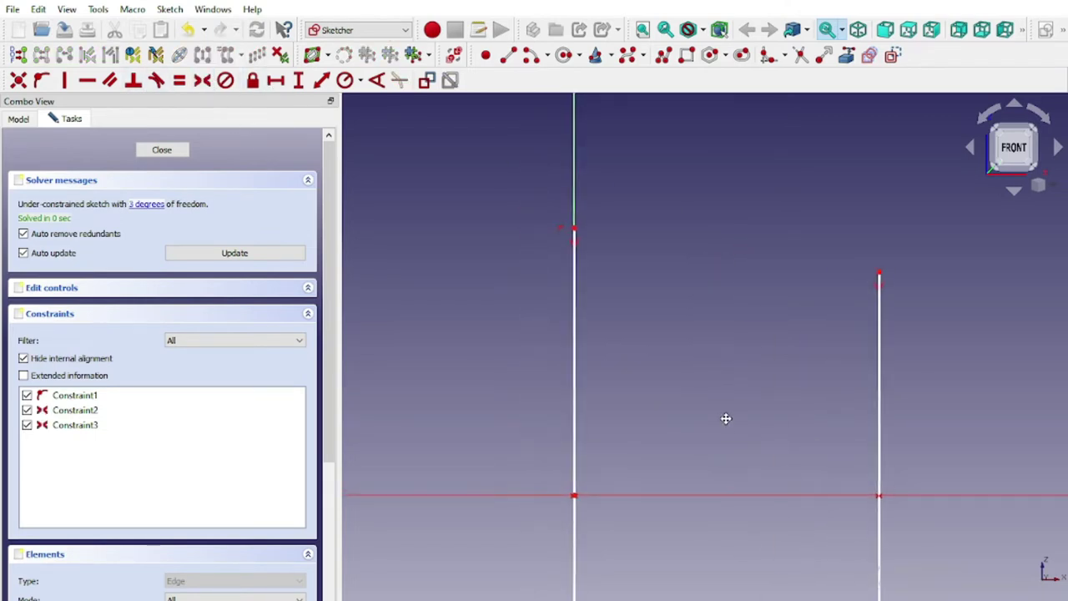
Step: Draw a quarter arc centred on the left line from its top, with the right line below the arc end
left_click(531, 56)
left_click(576, 272)
left_click(575, 156)
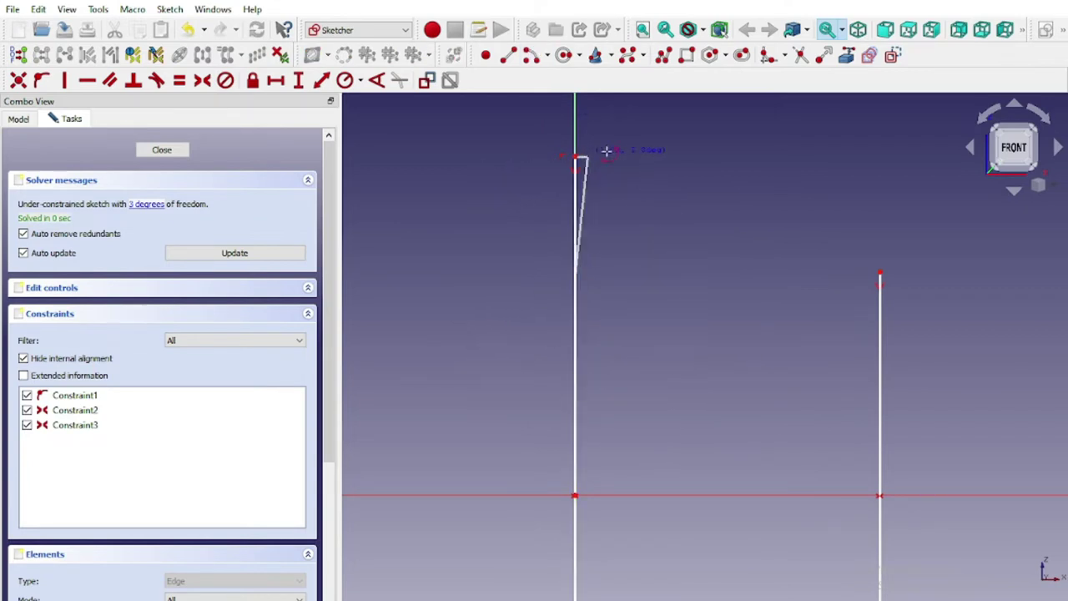
left_click(810, 231)
scroll(672, 307, "up", 1)
middle_click_drag(675, 313, 748, 290)
mouse_move(973, 320)
left_mouse_down()
mouse_move(819, 372)
mouse_move(773, 282)
mouse_move(723, 258)
left_mouse_up()
scroll(796, 370, "up", 1)
scroll(505, 171, "up", 1)
scroll(758, 330, "down", 2)
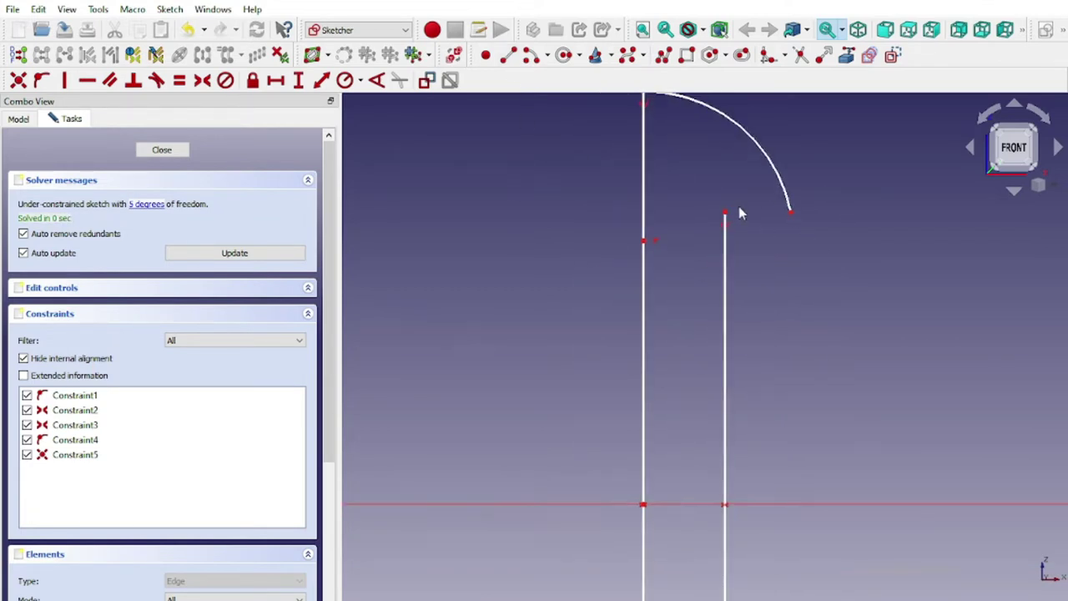
scroll(817, 344, "down", 1)
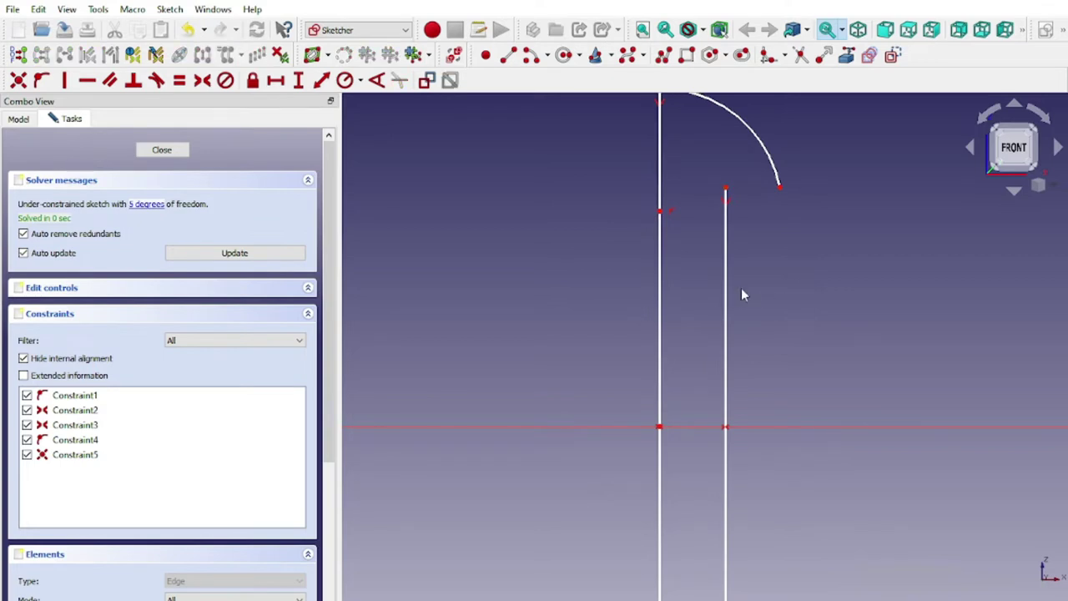
Step: Give the right vertical line a 36 mm length and lower the arc accordingly
left_click(726, 311)
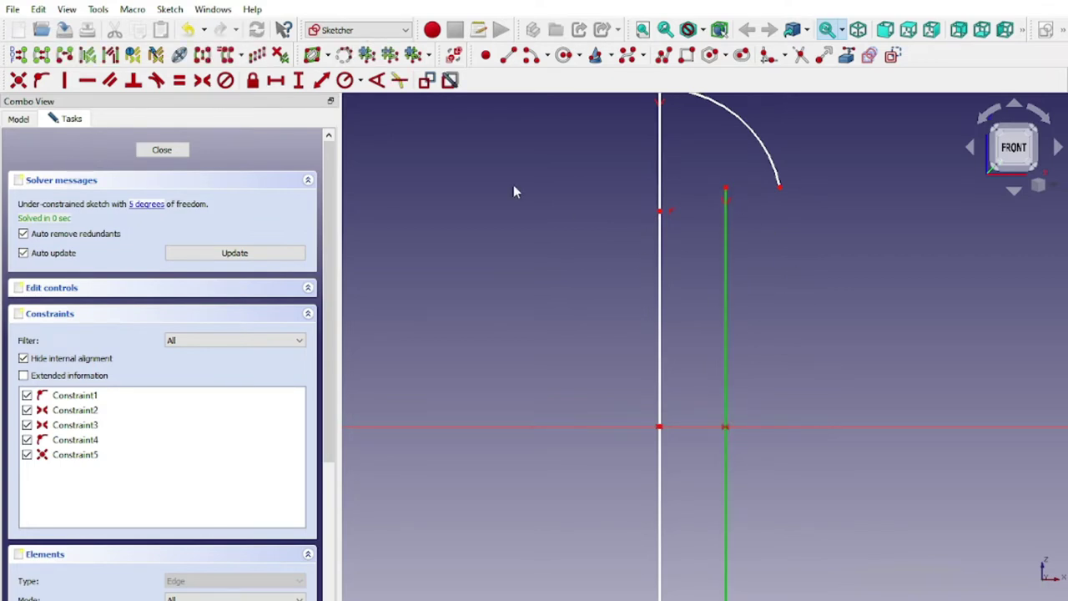
left_click(299, 82)
type("36")
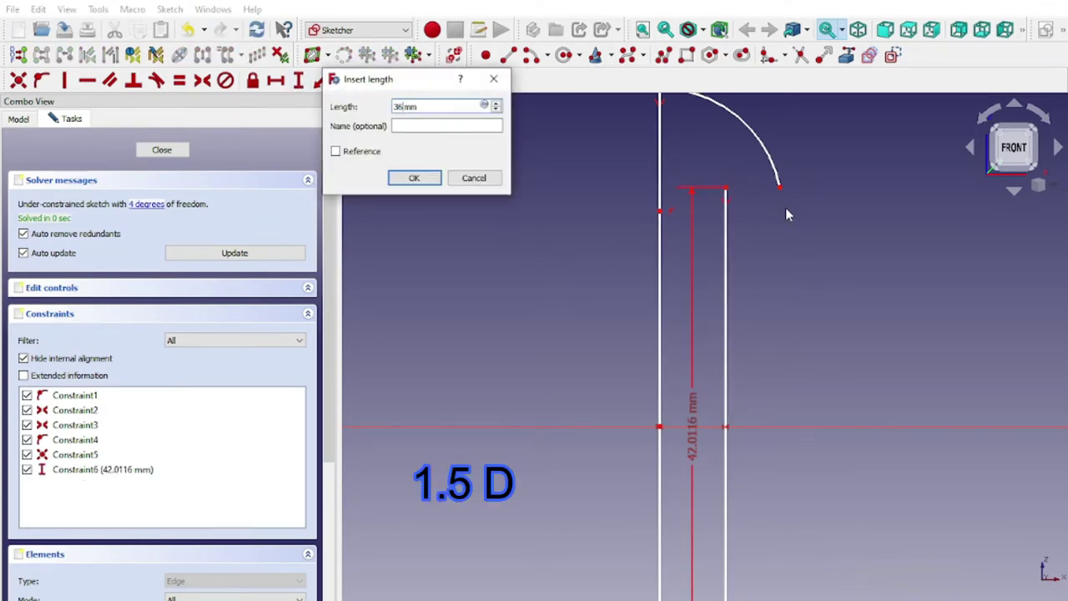
key("Return")
scroll(775, 255, "up", 2)
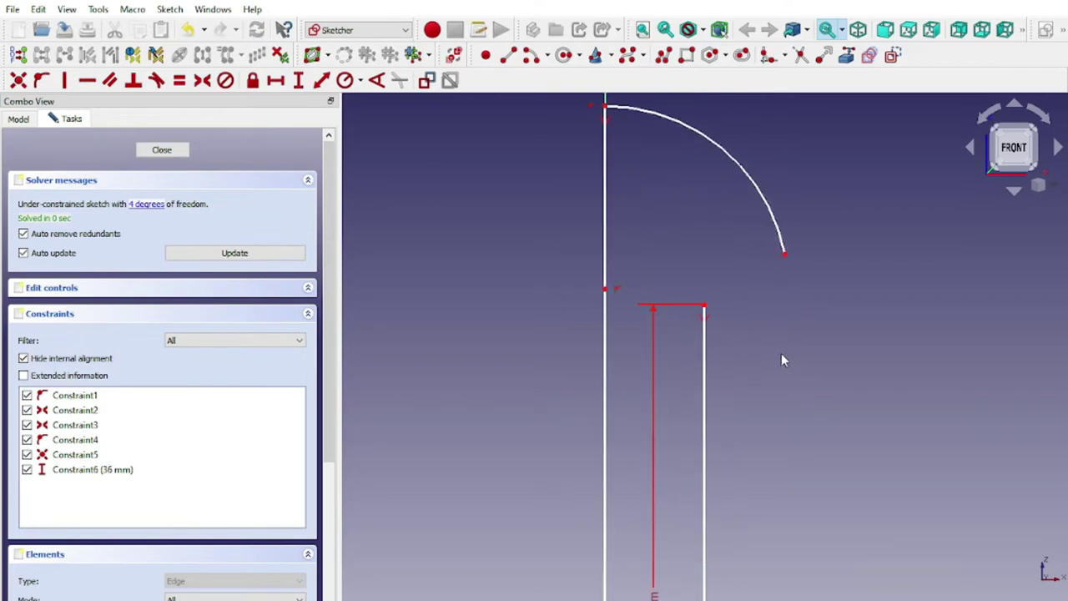
left_click_drag(784, 258, 792, 305)
left_click_drag(613, 291, 609, 323)
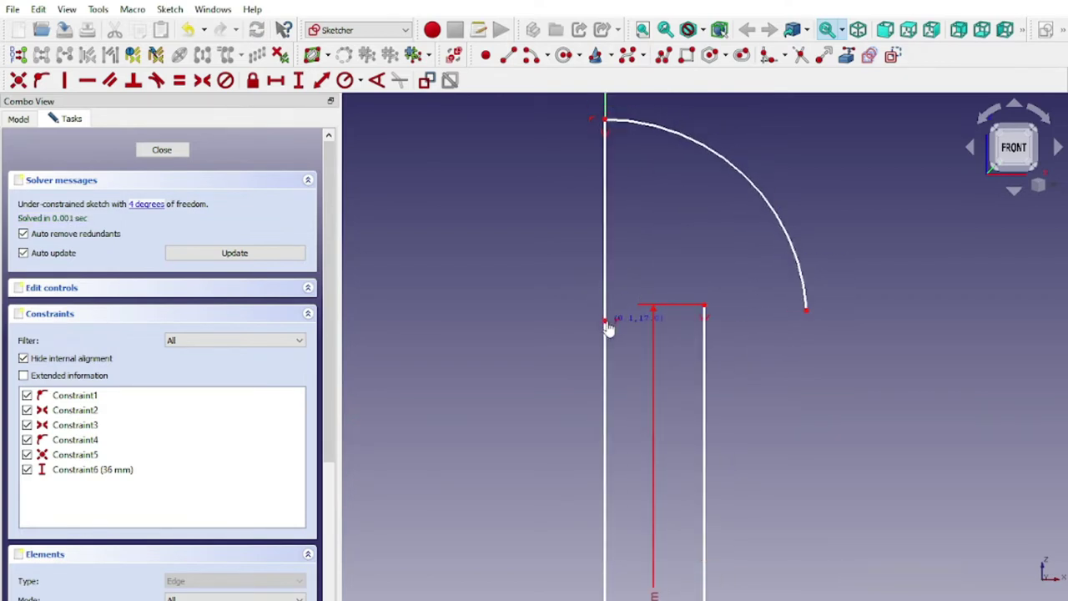
scroll(576, 251, "up", 2)
Step: Add a horizontal line from the right line's top, coincident with the arc's end
left_click(511, 54)
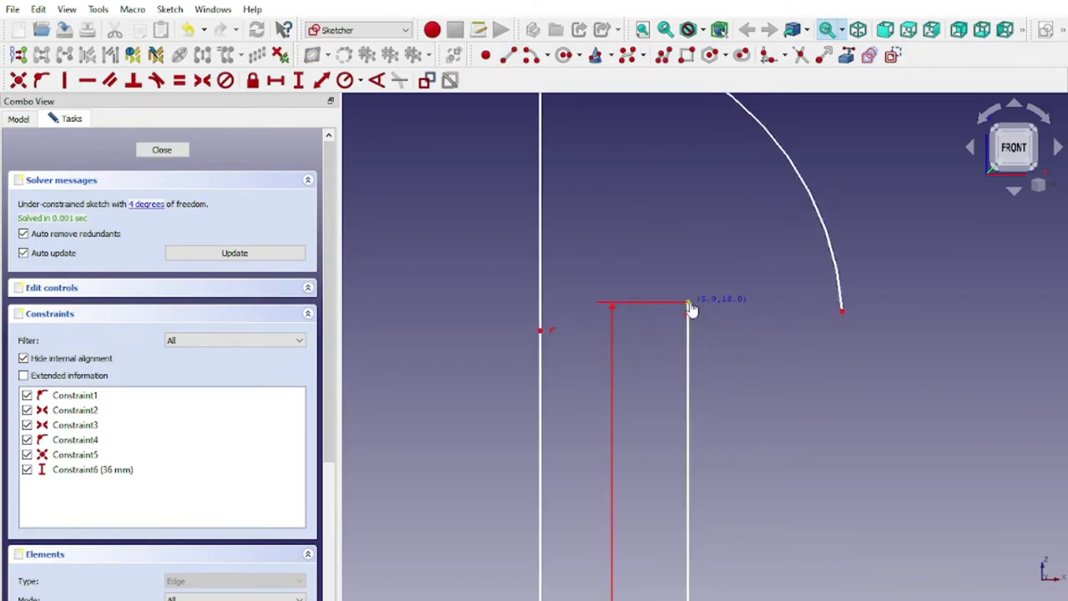
left_click(690, 304)
left_click(825, 301)
scroll(824, 302, "up", 2)
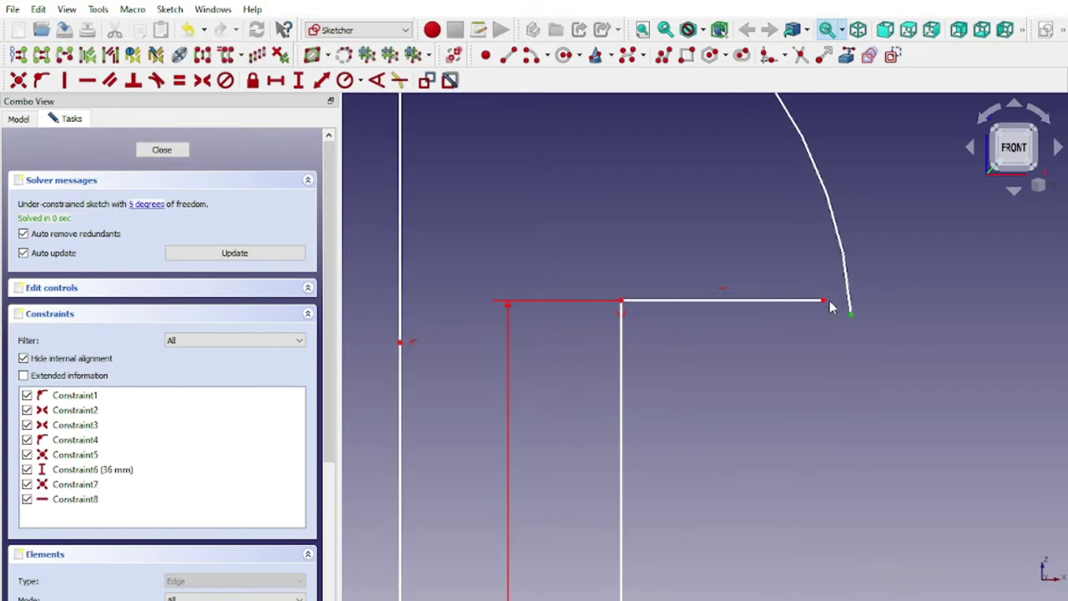
left_click(19, 80)
scroll(769, 250, "down", 2)
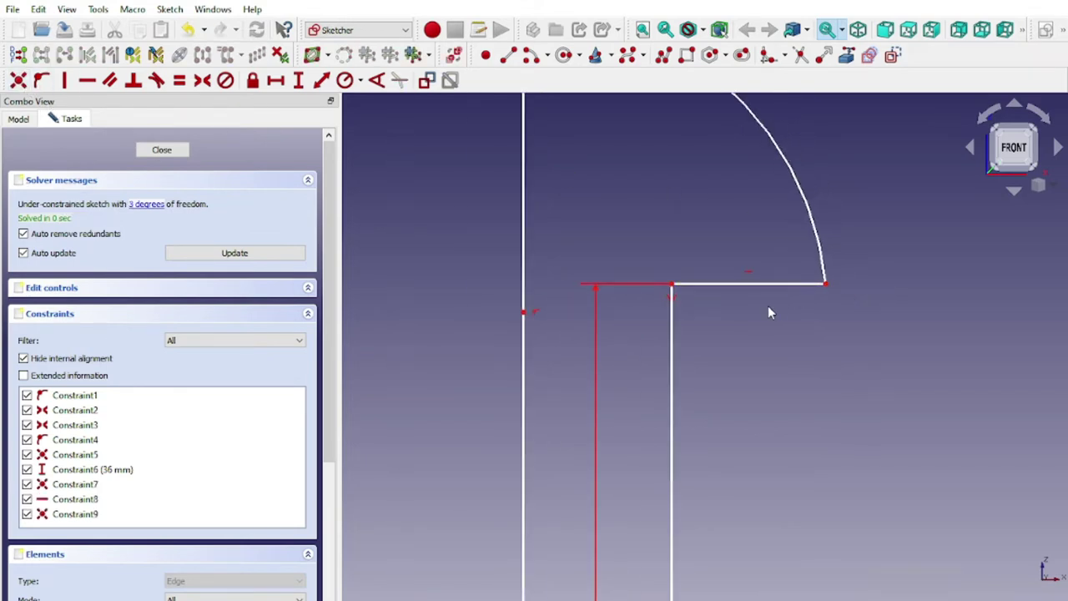
scroll(768, 305, "down", 2)
Step: Set a 12 mm horizontal distance between the axis line and the right line
left_click(694, 294)
left_click(275, 80)
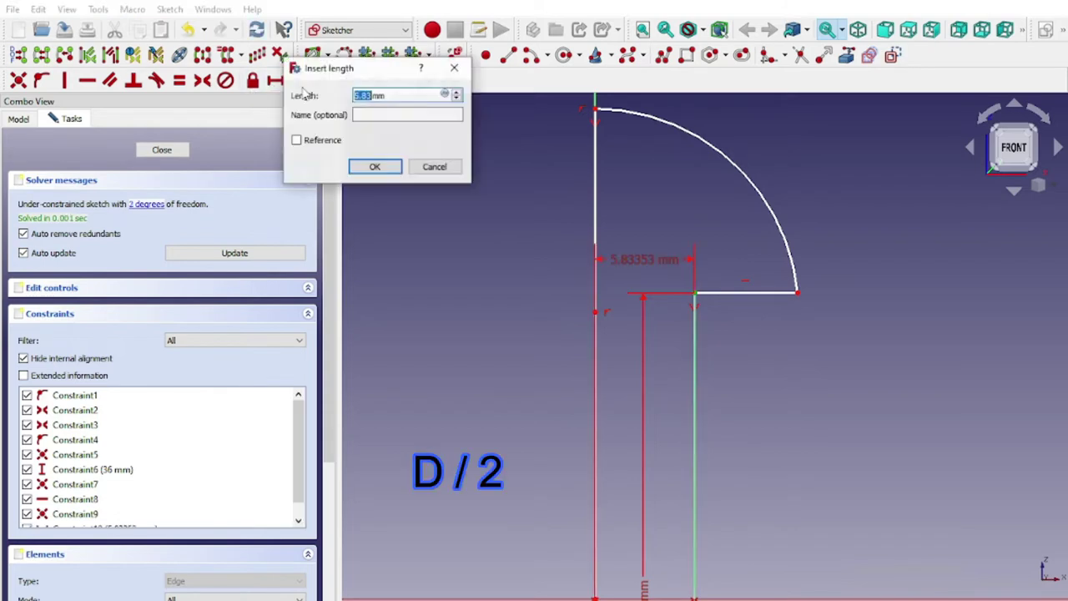
type("12")
key("Return")
scroll(844, 316, "down", 2)
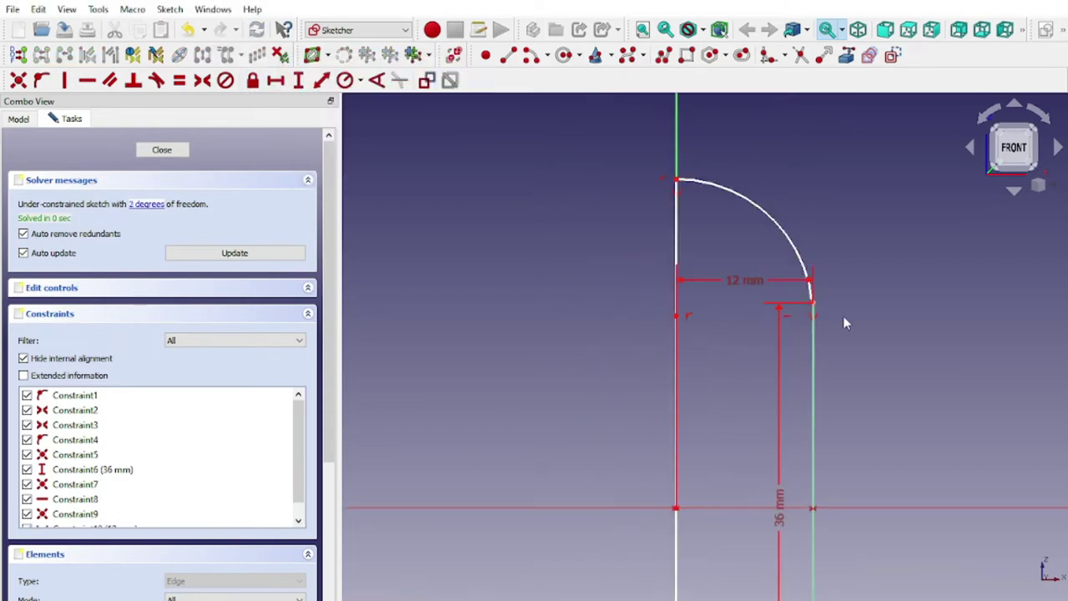
scroll(843, 284, "up", 2)
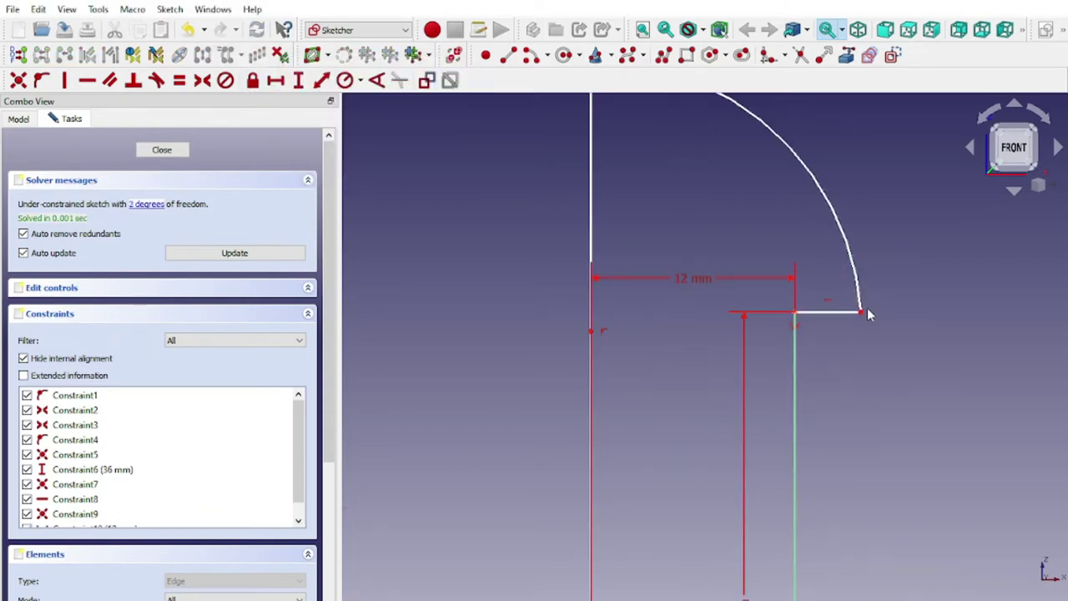
scroll(864, 312, "down", 2)
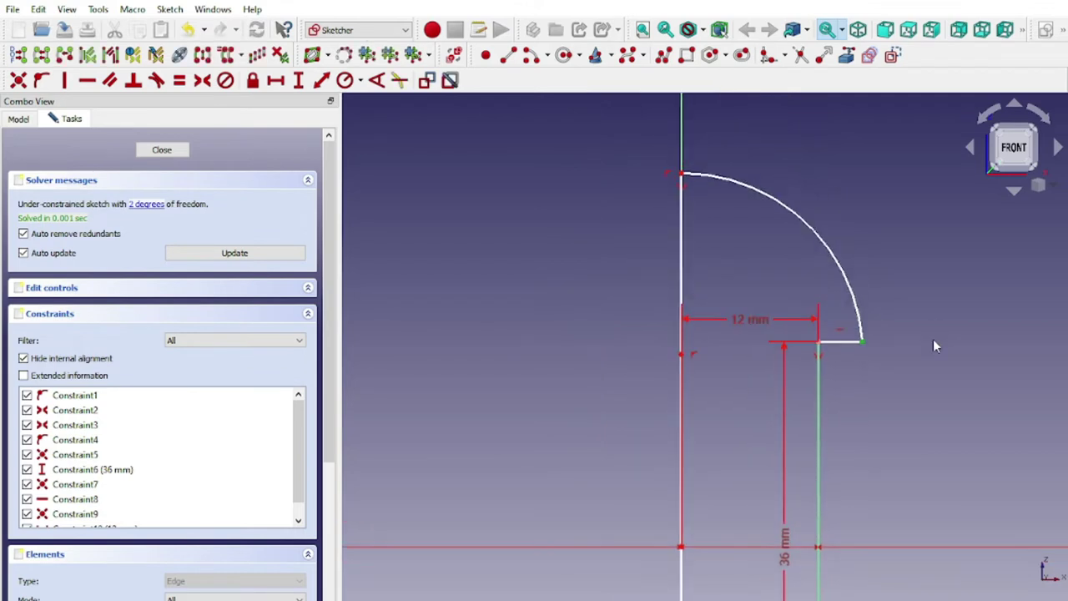
Step: Give the upper arc a 16.8 mm vertical height
left_click(298, 80)
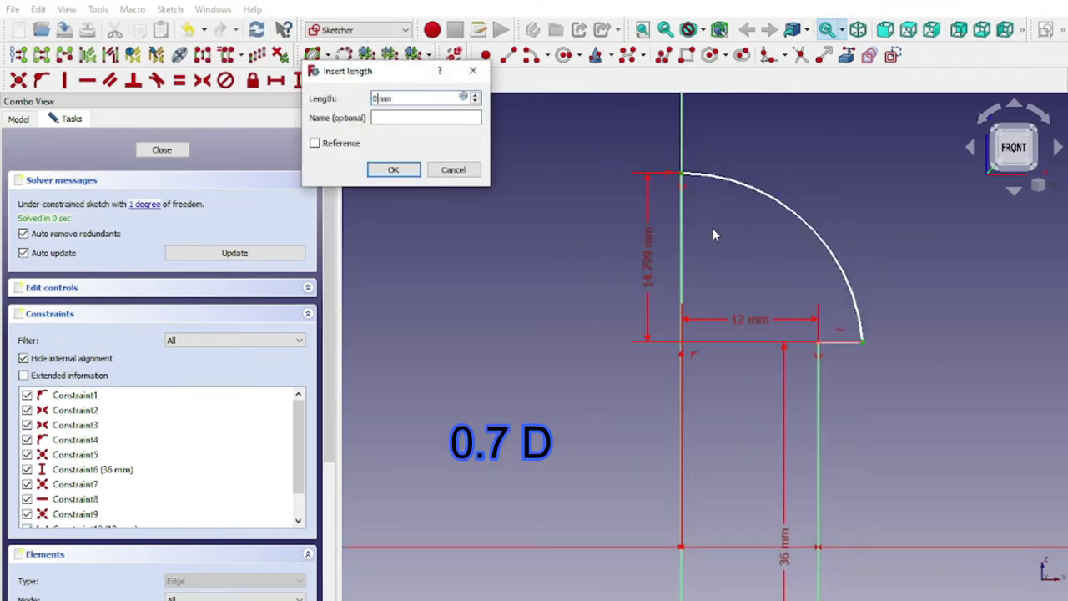
type(".7*24")
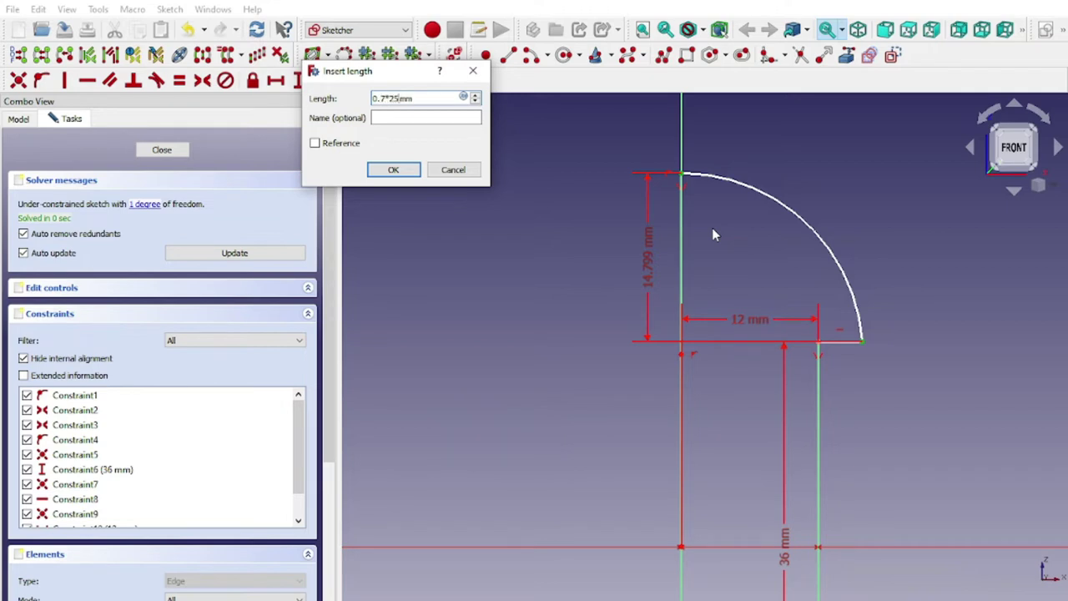
key("Return")
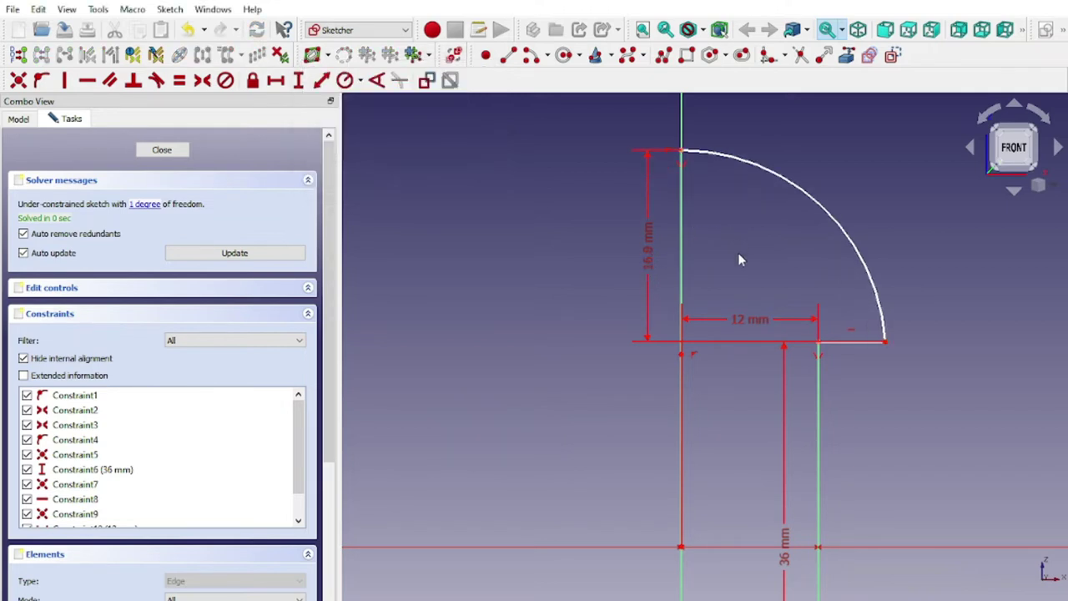
mouse_move(741, 263)
middle_mouse_down()
mouse_move(746, 294)
mouse_move(692, 231)
mouse_move(716, 324)
middle_mouse_up()
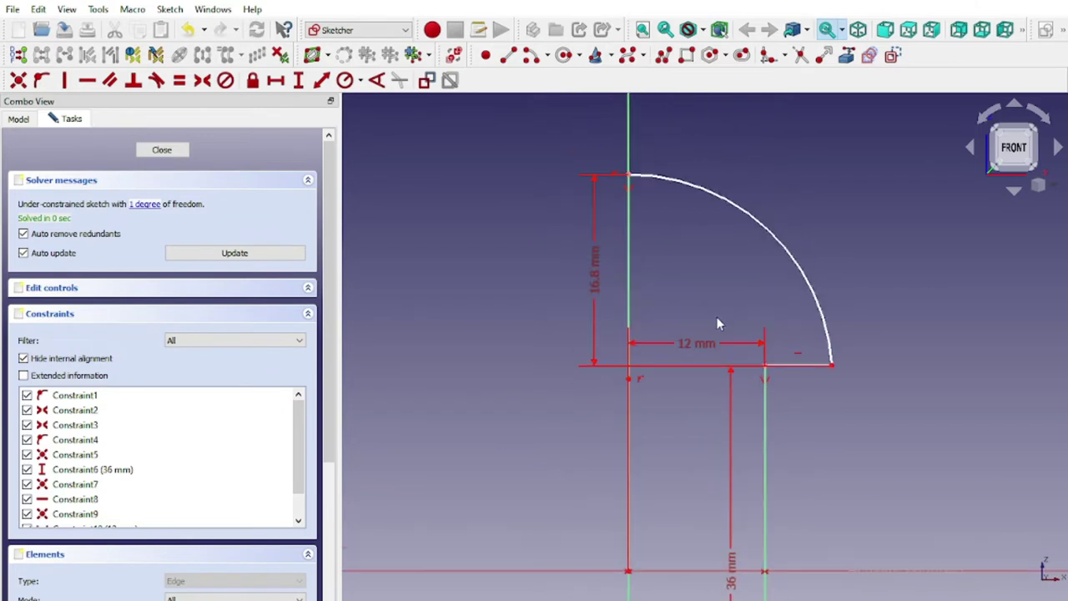
middle_click_drag(783, 349, 709, 289)
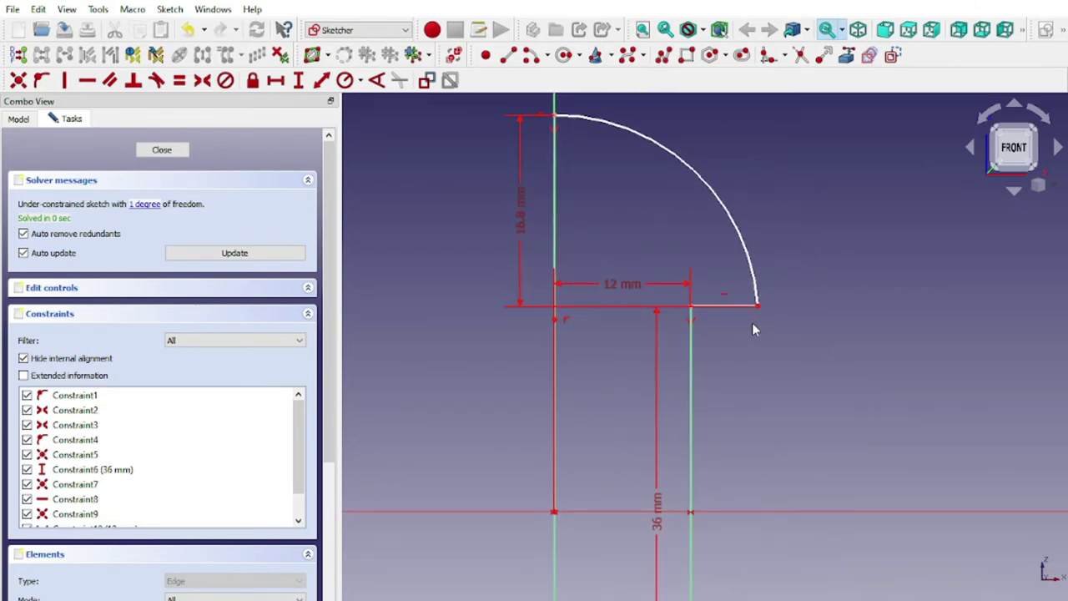
scroll(632, 323, "down", 1)
scroll(632, 323, "up", 1)
scroll(635, 345, "down", 1)
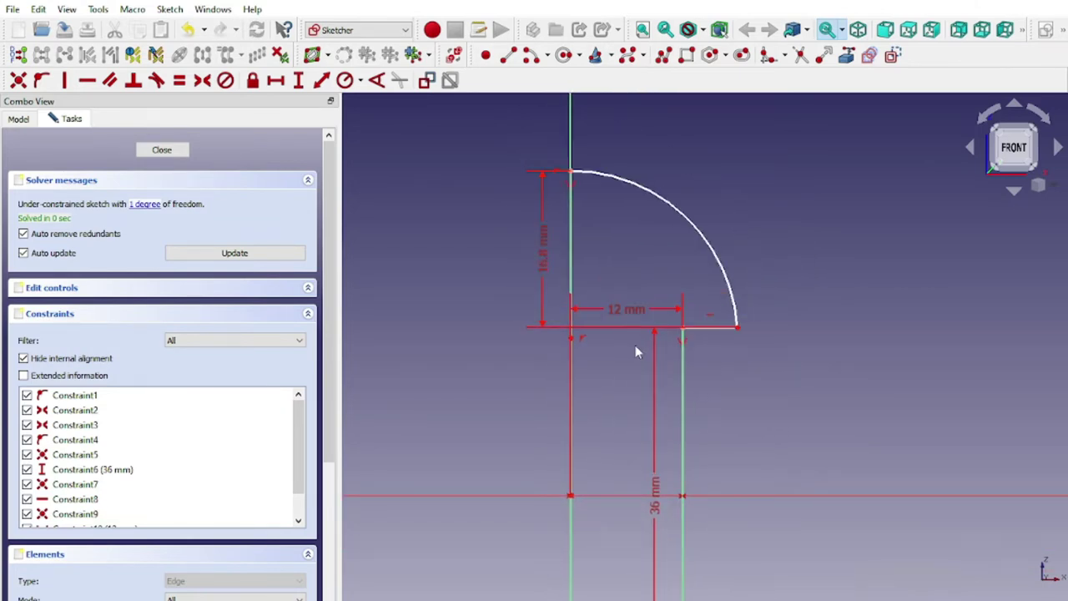
scroll(635, 346, "up", 1)
Step: Dimension the upper arc's width as 19.2 mm and place the dimension below the profile
mouse_move(758, 312)
left_mouse_down()
mouse_move(727, 302)
mouse_move(783, 298)
mouse_move(789, 321)
left_mouse_up()
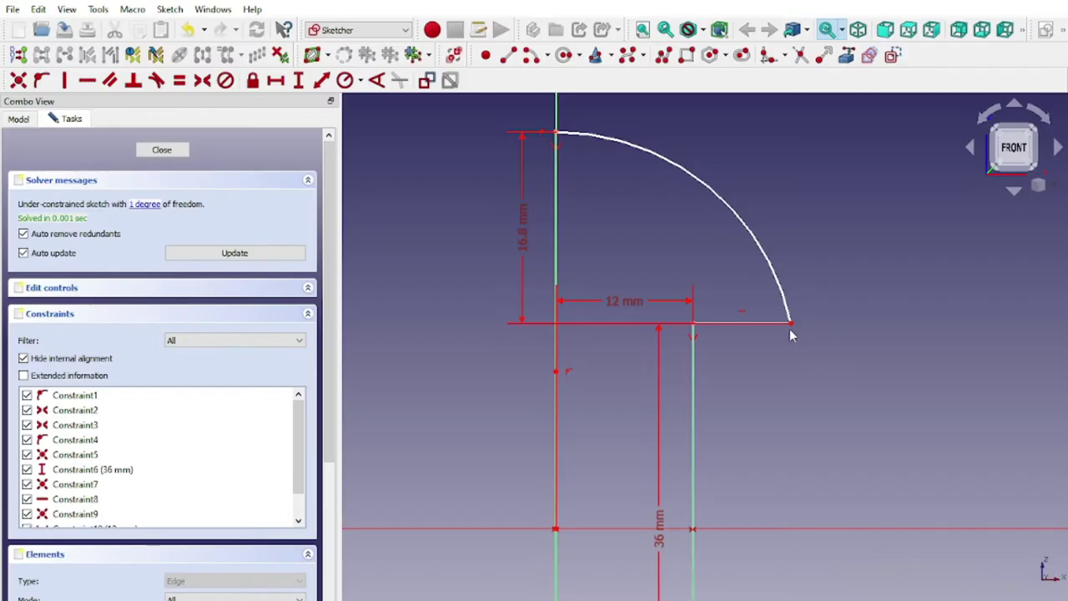
left_click(277, 82)
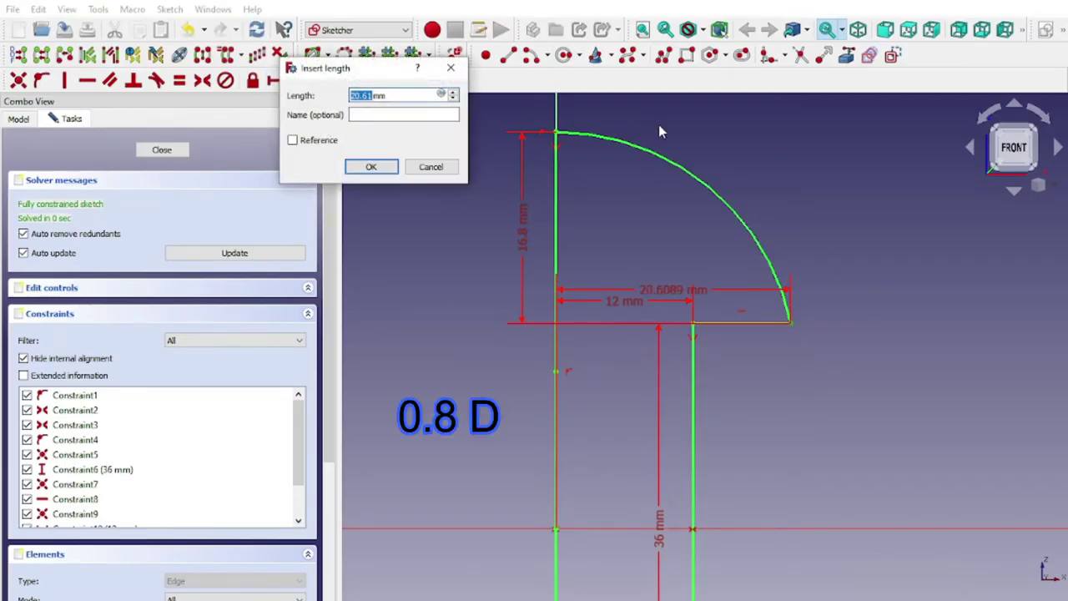
key("Return")
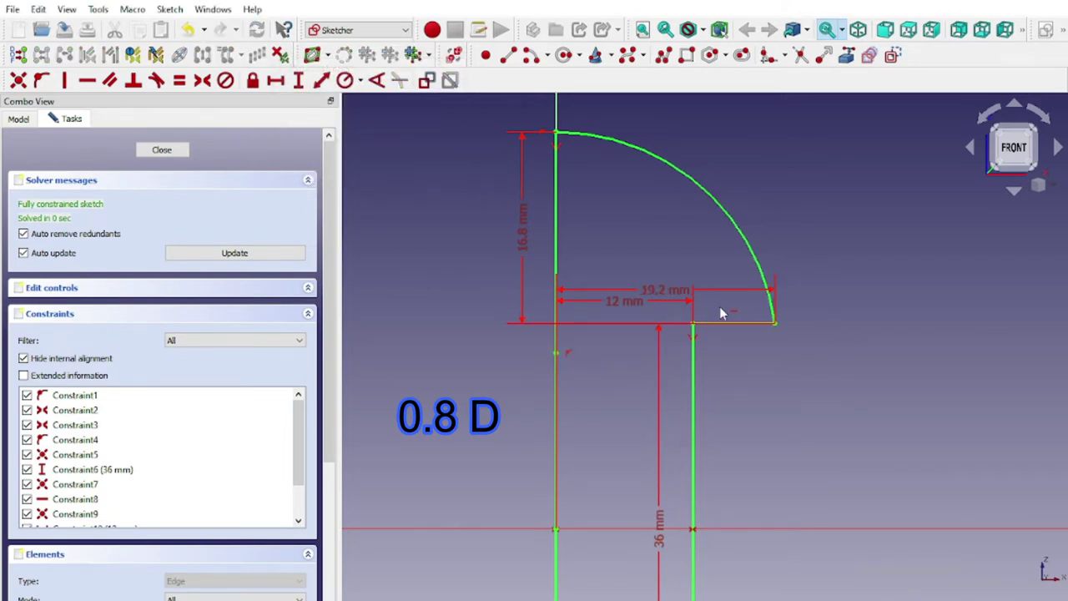
left_click_drag(718, 292, 754, 386)
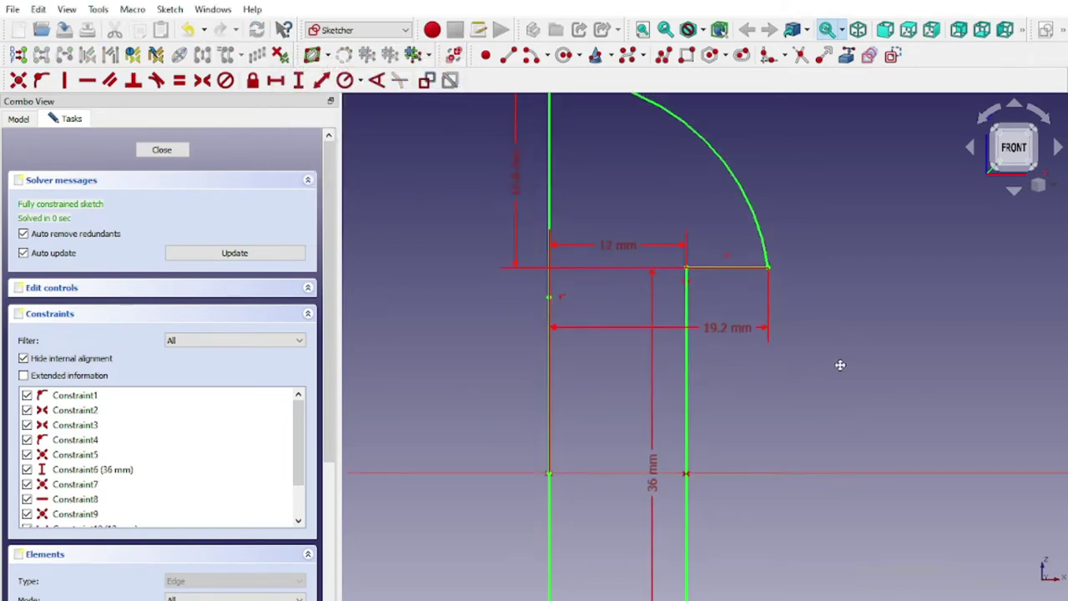
scroll(840, 365, "down", 2)
scroll(810, 291, "down", 2)
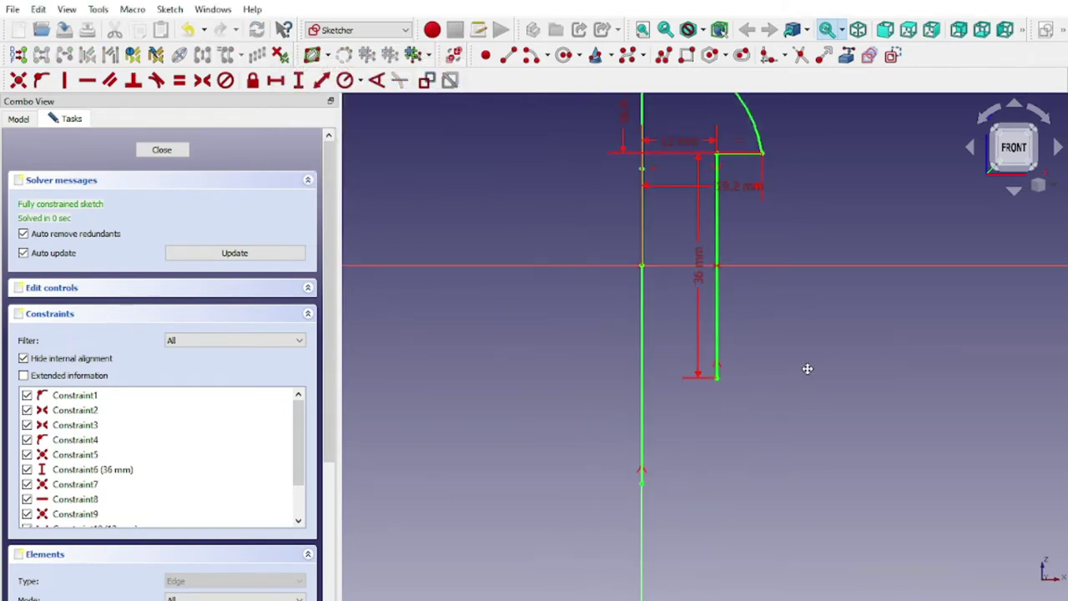
Step: Draw a lower centre arc on the axis and make it equal to the upper arc
left_click(534, 64)
left_click(643, 428)
left_click(699, 430)
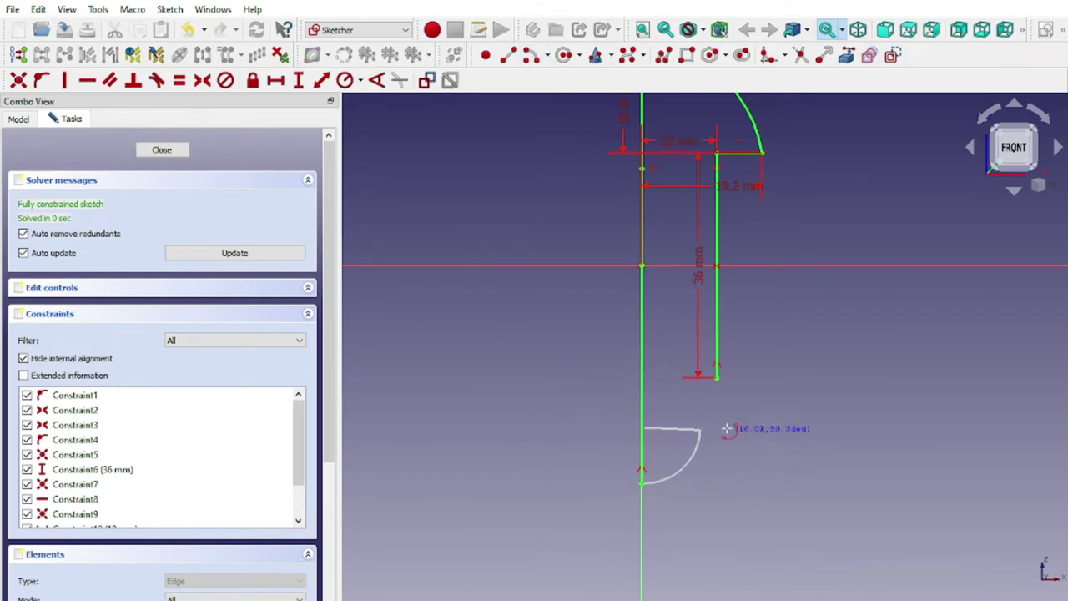
left_click(727, 428)
scroll(725, 424, "up", 1)
scroll(723, 422, "up", 2)
left_click(689, 449)
scroll(787, 340, "down", 1)
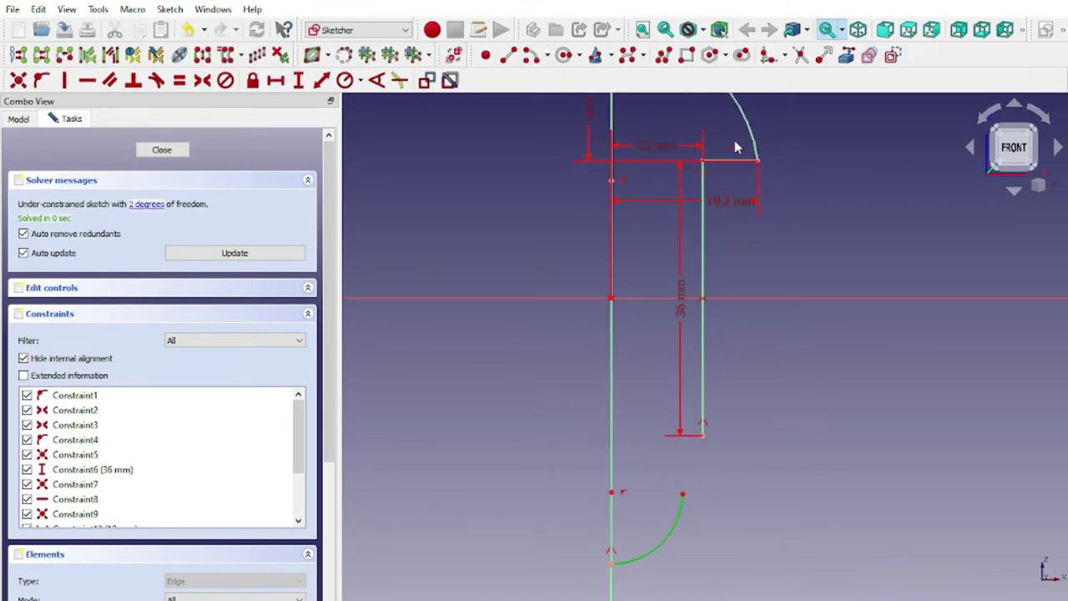
key("e")
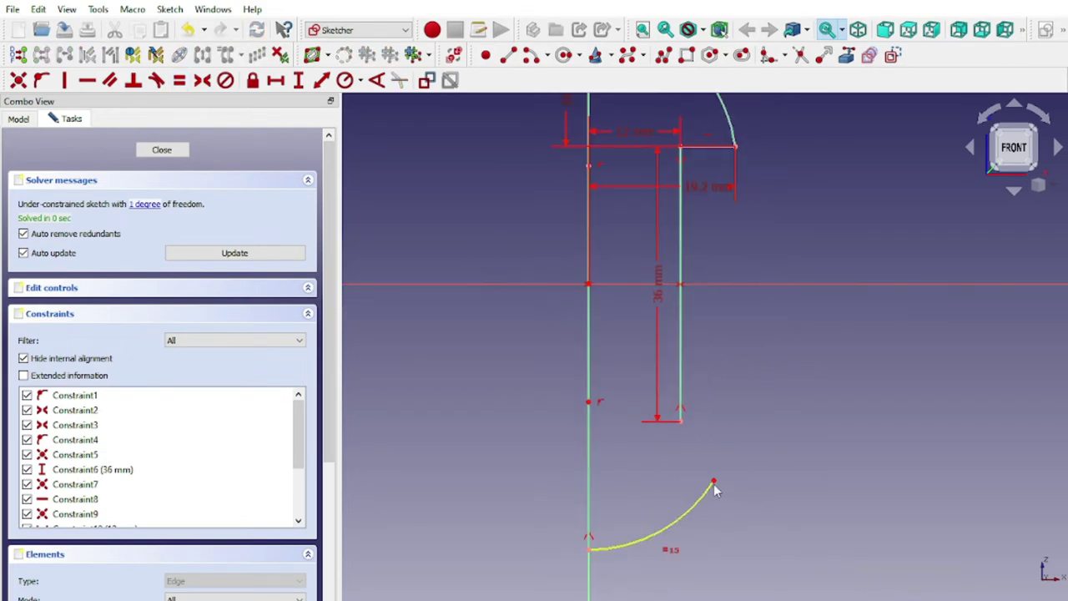
left_click_drag(715, 490, 737, 419)
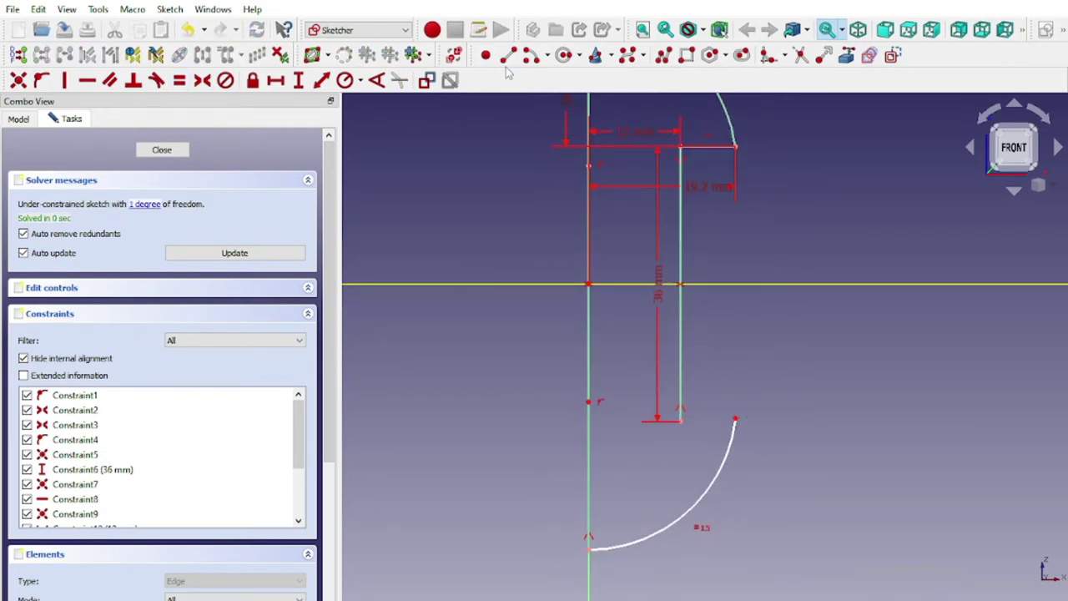
scroll(693, 462, "up", 2)
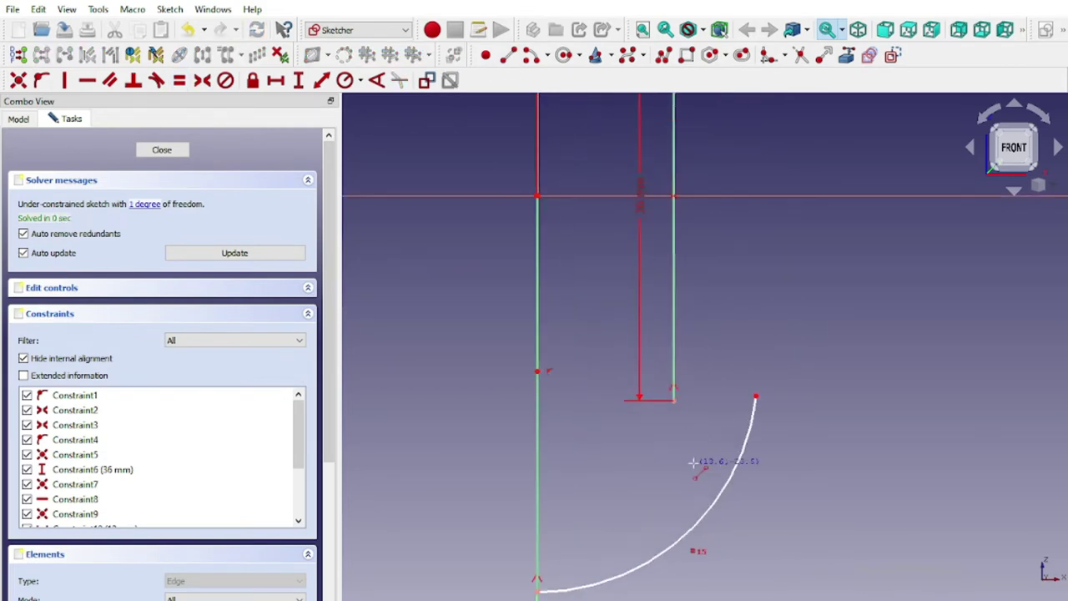
scroll(727, 368, "up", 1)
Step: Connect the shank bottom to the lower arc's end with a horizontal line
left_click(763, 404)
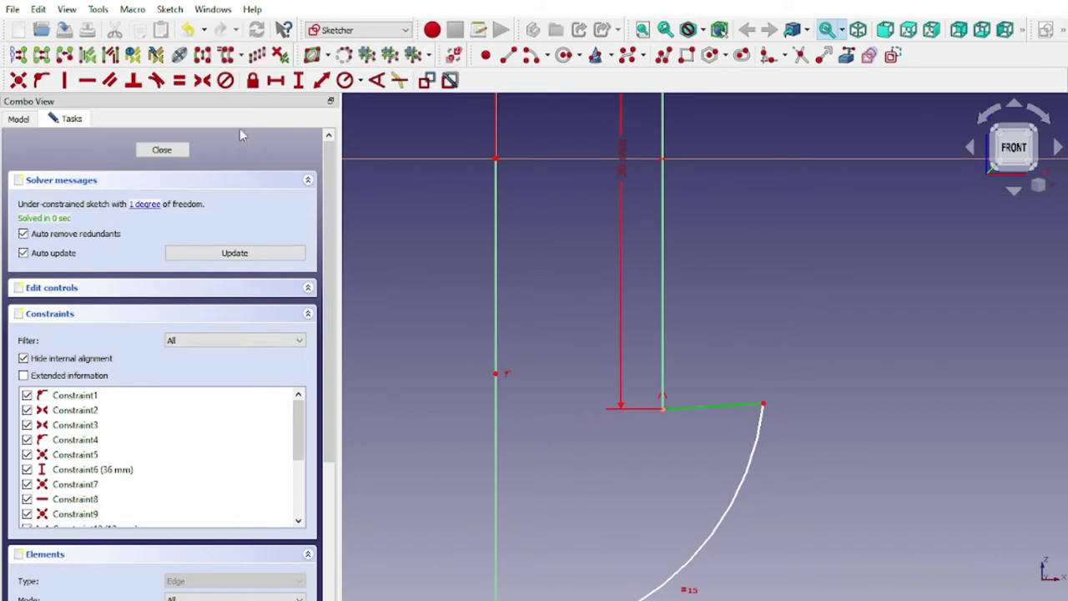
left_click(87, 80)
scroll(809, 346, "down", 2)
scroll(838, 442, "down", 2)
Step: Move the 12, 36, 19.2 and 16.8 mm dimensions clear of the profile
left_click_drag(658, 216, 648, 297)
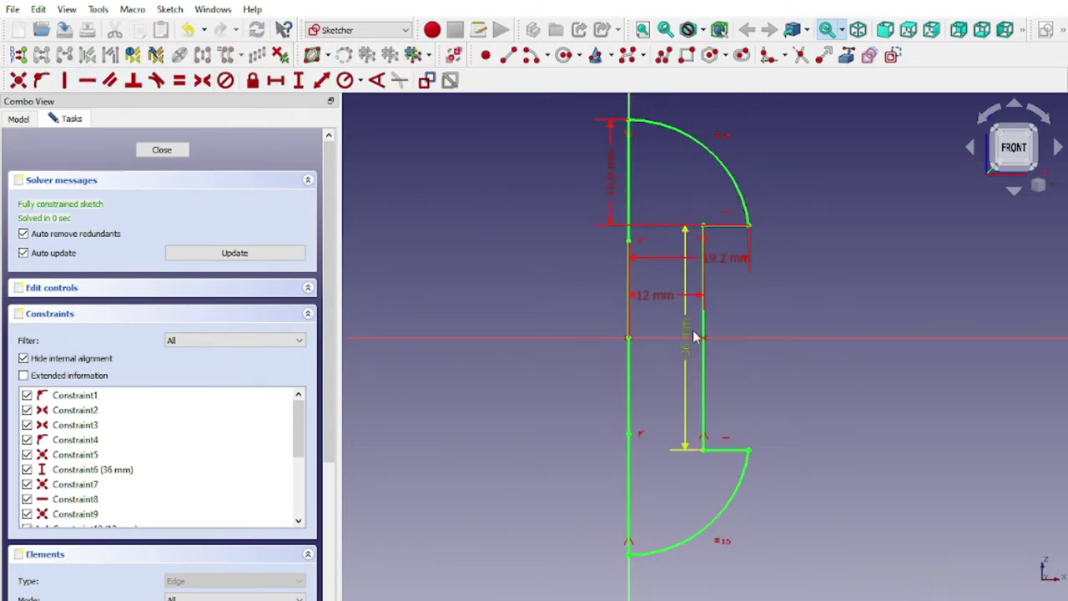
left_click_drag(687, 334, 822, 351)
left_click_drag(726, 271, 782, 275)
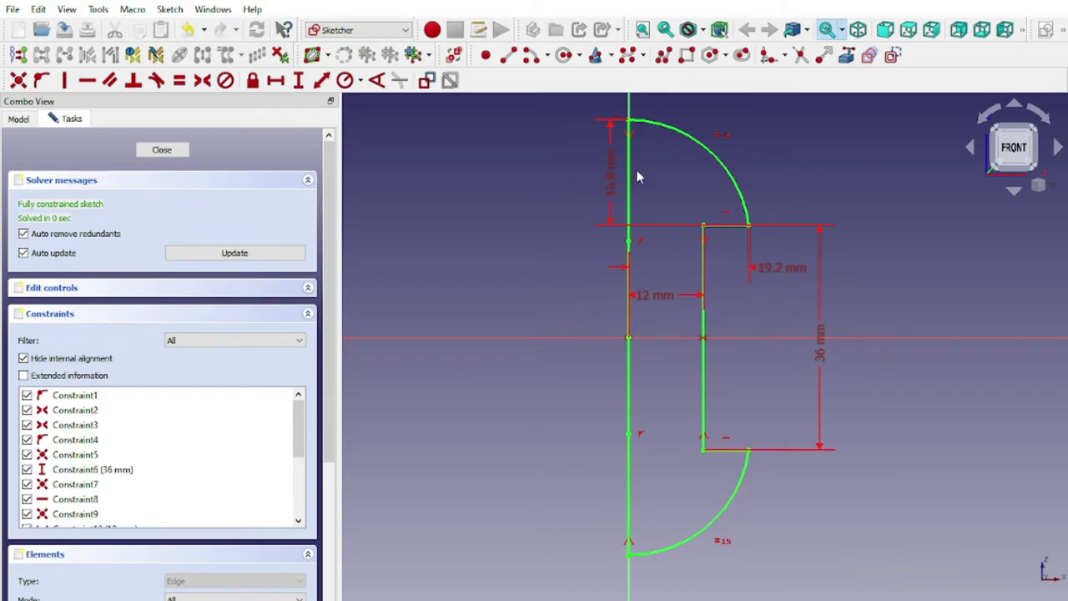
left_click_drag(612, 175, 589, 175)
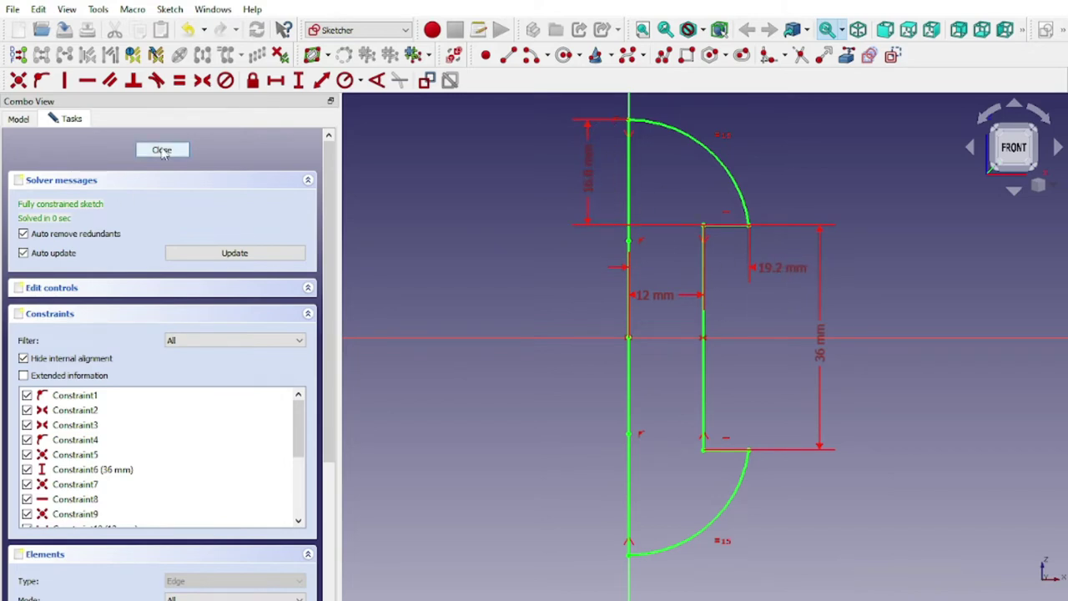
Step: Close the sketch, revolve it about the Base Z axis into a rivet, and start a new sketch
key("Escape")
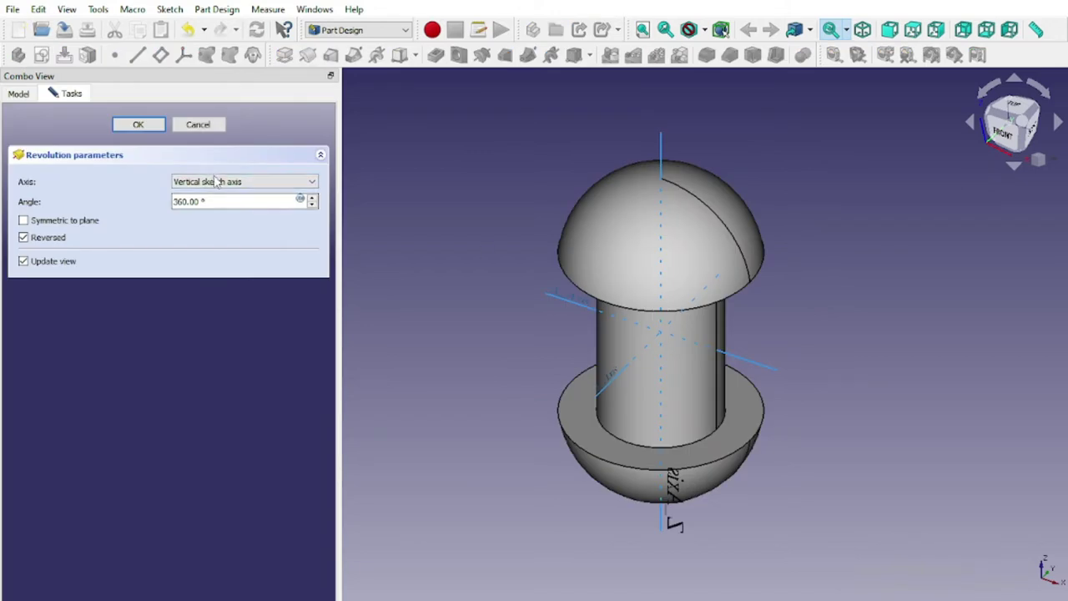
left_click(215, 181)
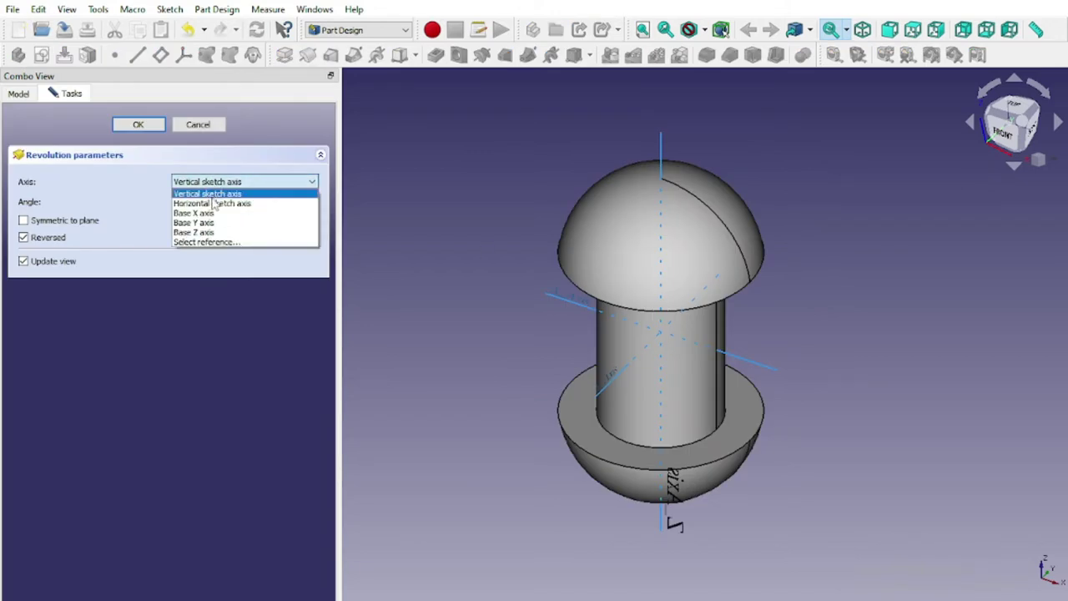
left_click(214, 231)
left_click(155, 131)
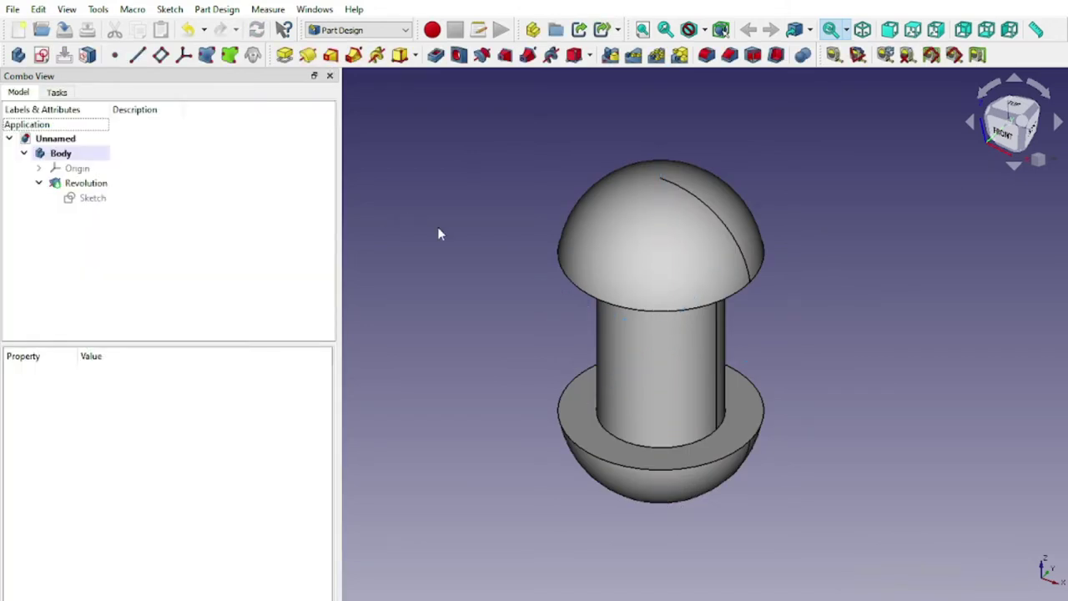
scroll(854, 267, "up", 2)
scroll(751, 267, "up", 1)
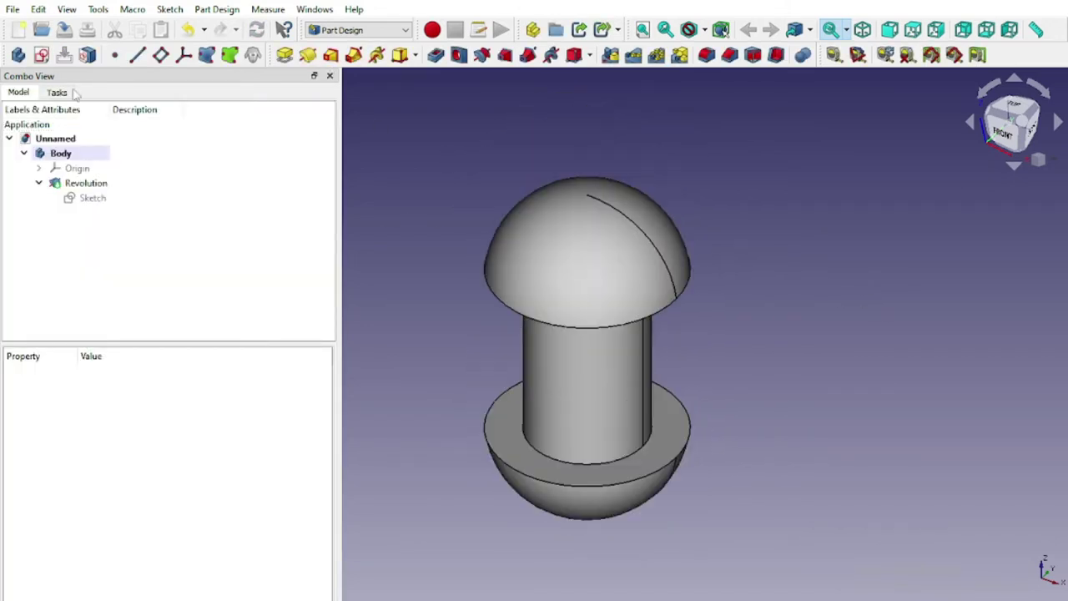
left_click(12, 10)
left_click(50, 113)
Step: On the XZ plane, draw a closed four-sided outline with a polyline
left_click(139, 125)
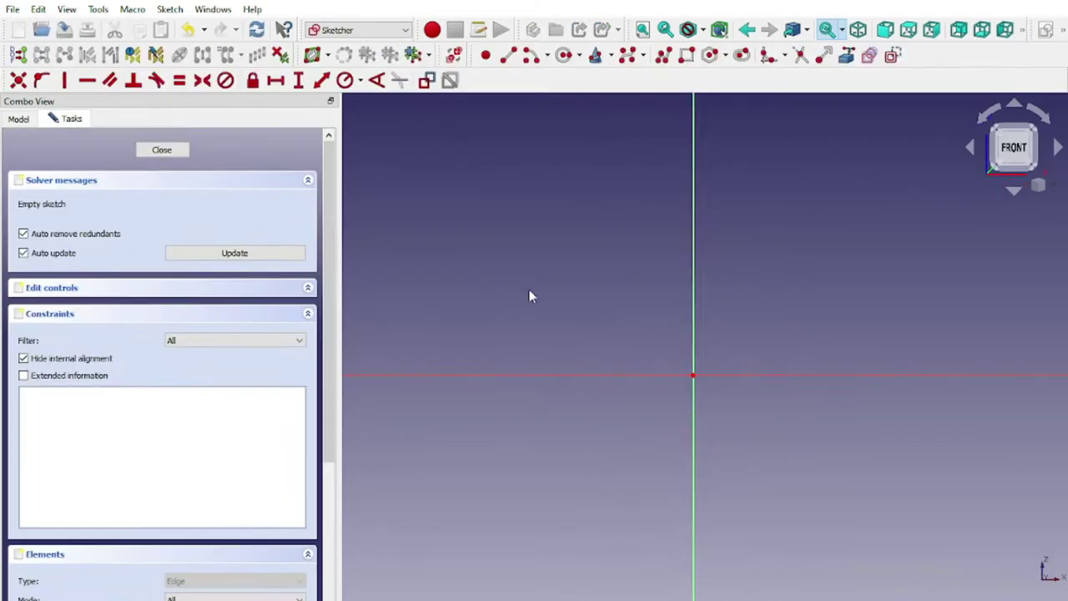
left_click(487, 55)
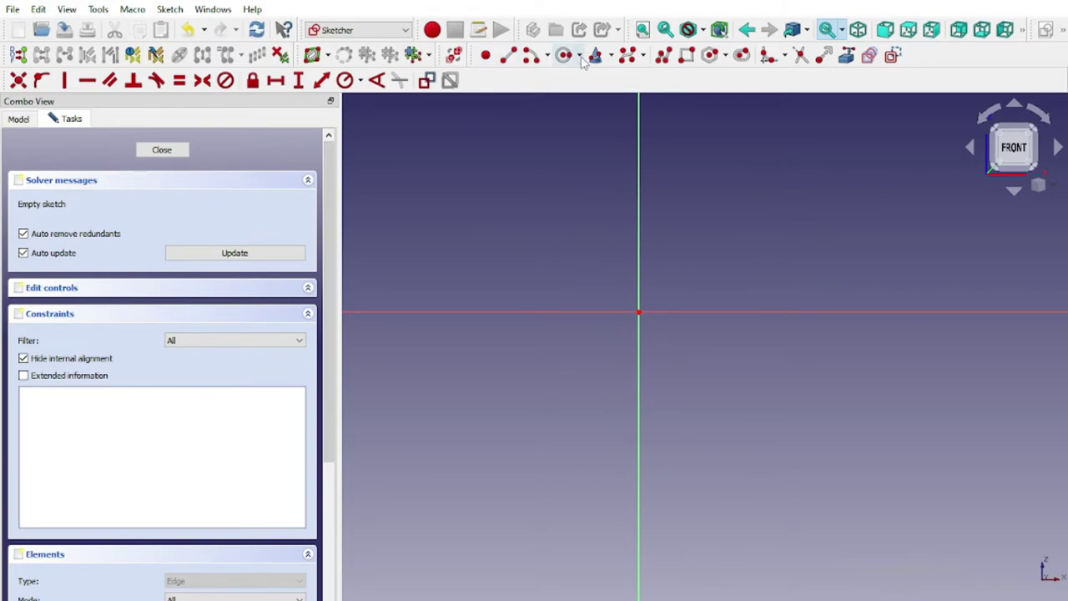
left_click(410, 312)
left_click(827, 312)
left_click(792, 261)
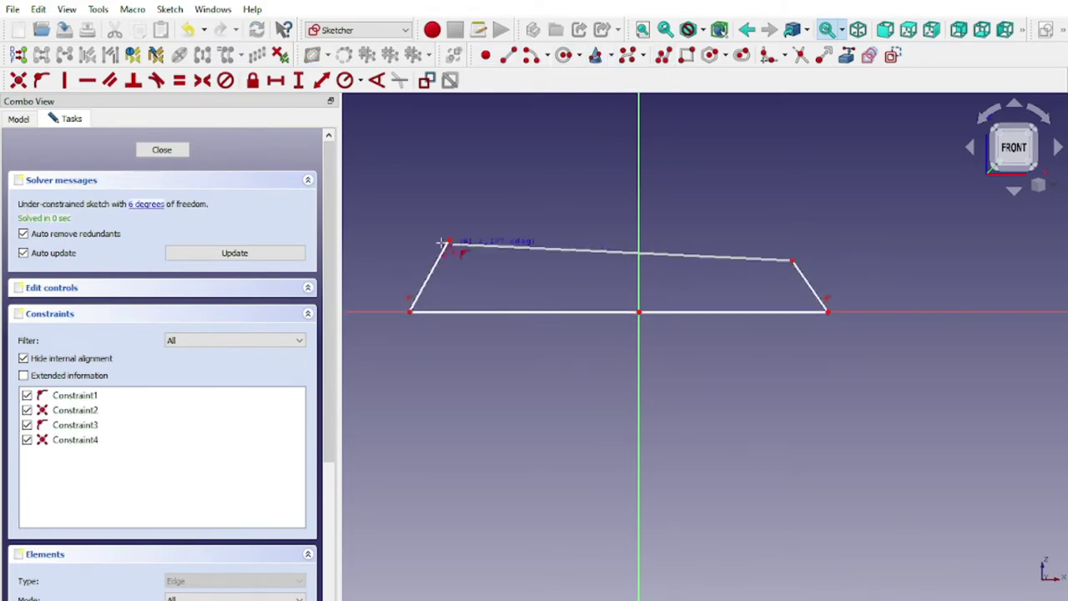
left_click(448, 242)
scroll(484, 272, "up", 1)
scroll(526, 301, "up", 1)
scroll(557, 326, "down", 1)
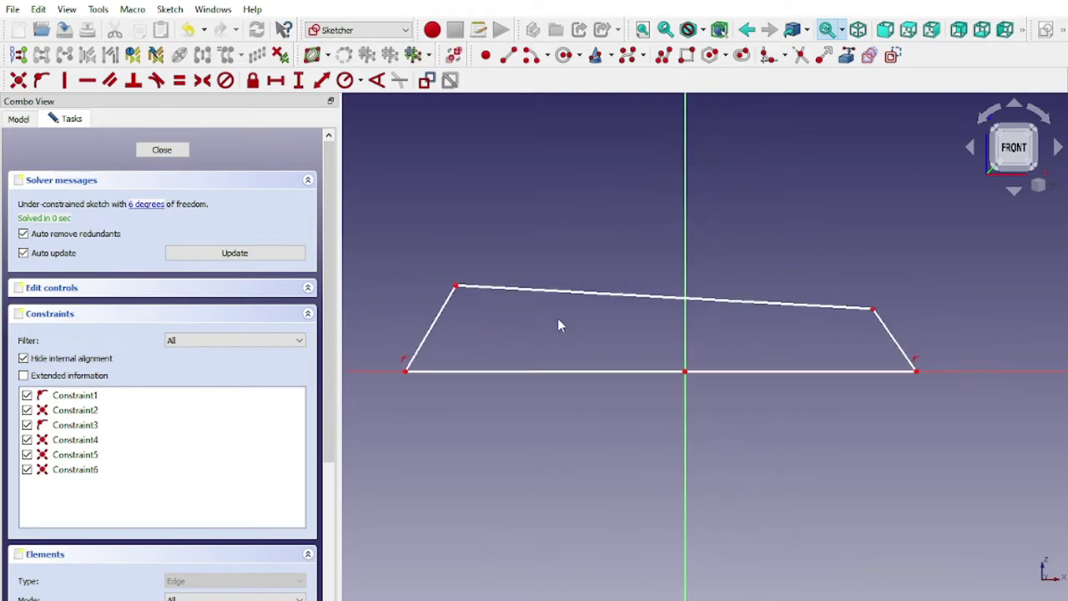
Step: Make the top edge horizontal and the outline symmetric about the vertical axis
left_click(561, 293)
left_click(88, 80)
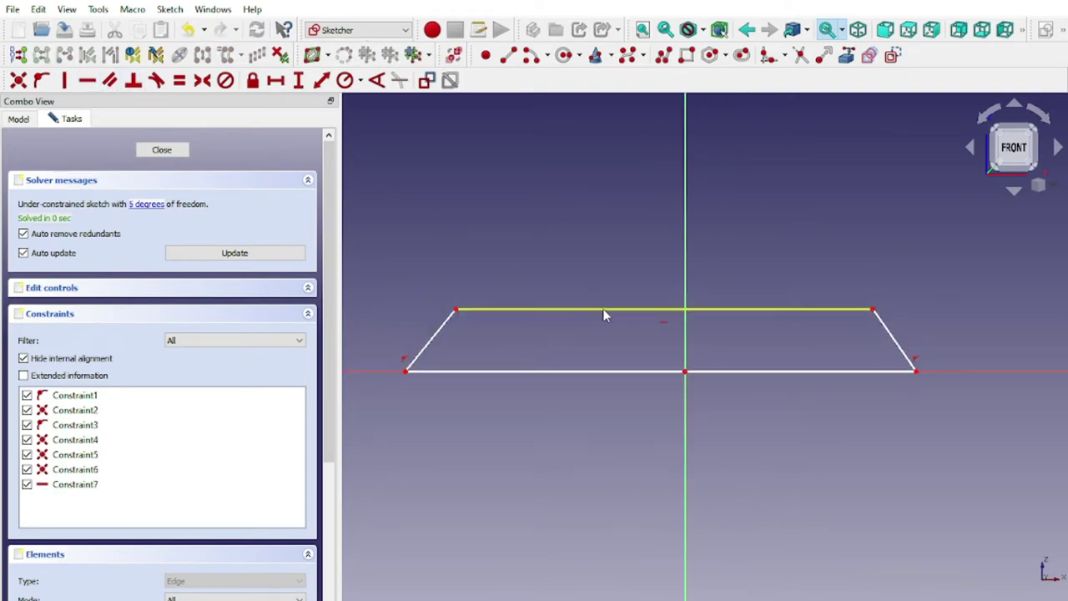
scroll(604, 312, "up", 1)
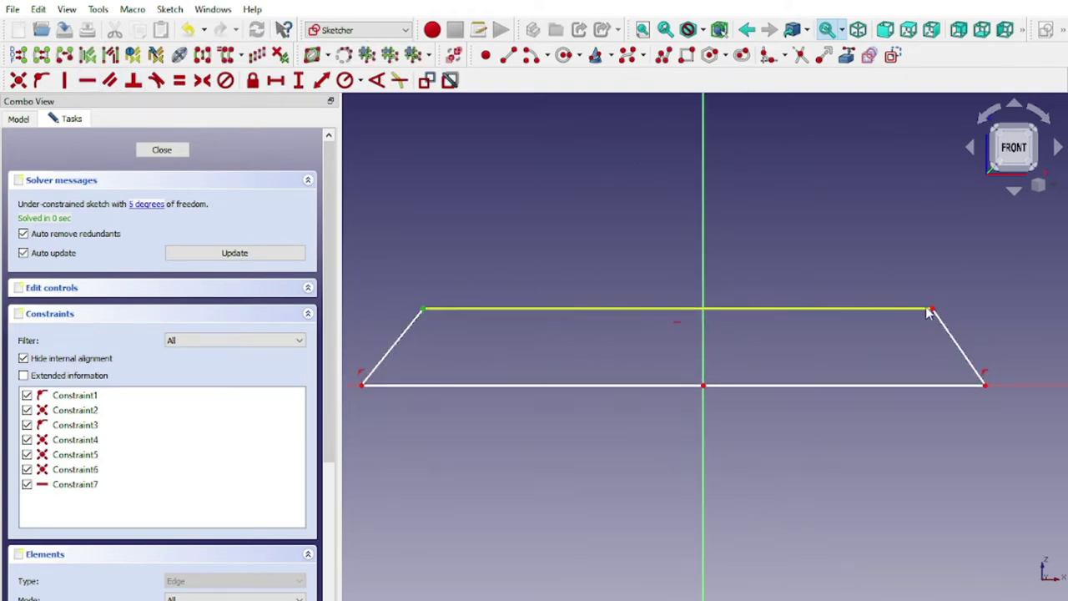
left_click(202, 84)
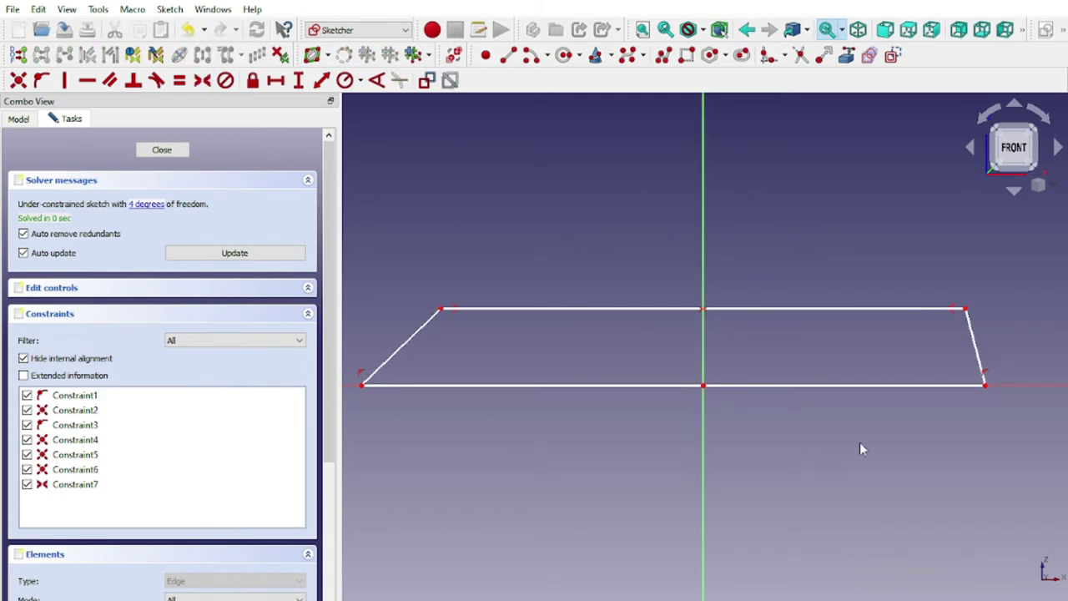
scroll(918, 425, "down", 1)
left_click(1006, 396)
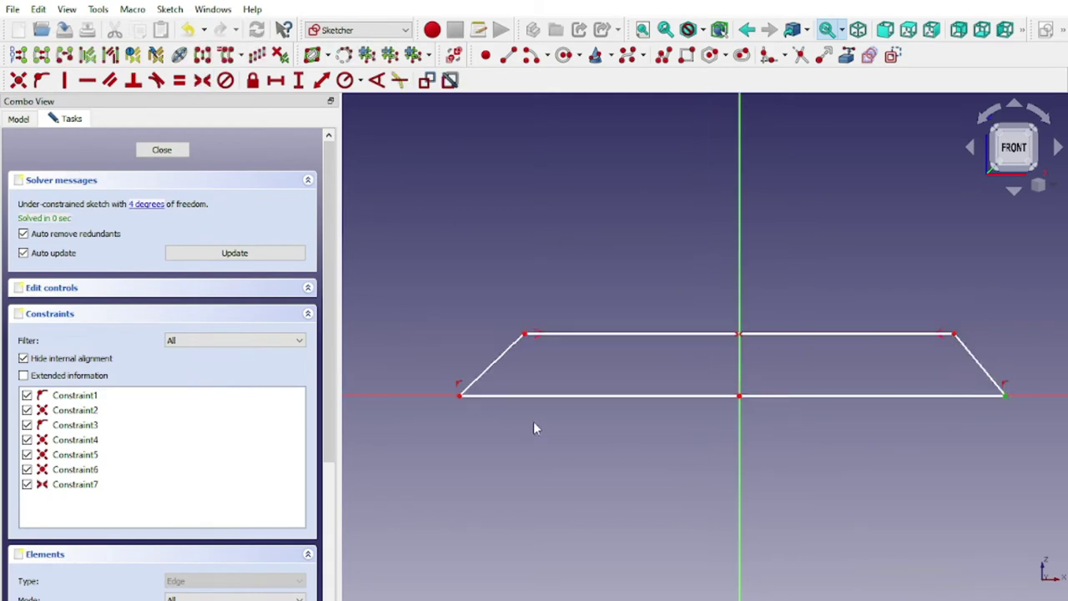
left_click(202, 80)
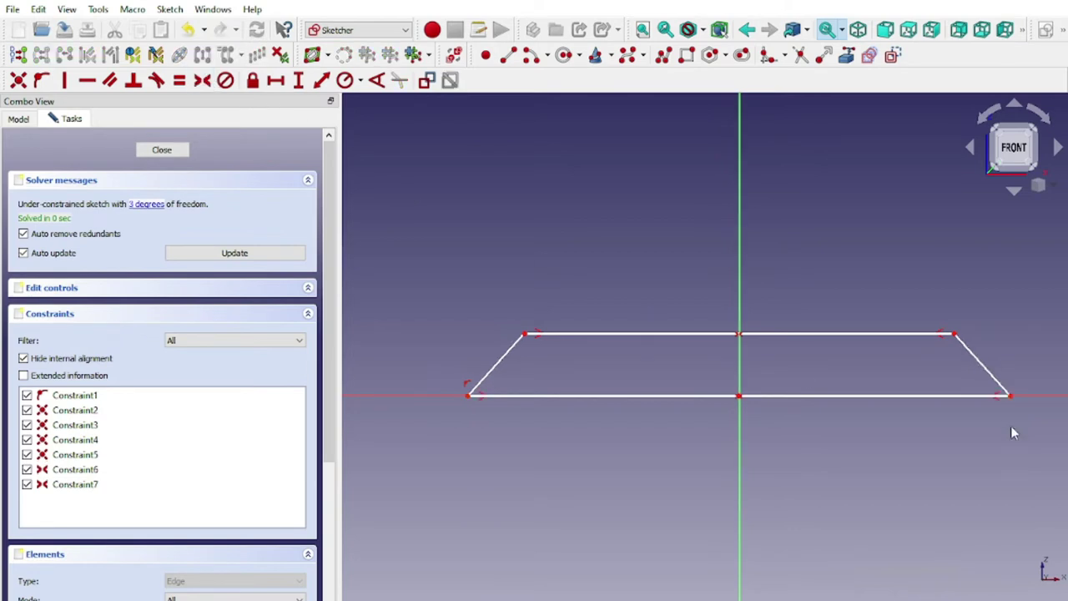
Step: Set the trapezoid's vertical height to 10 mm
left_click(525, 335)
left_click(298, 80)
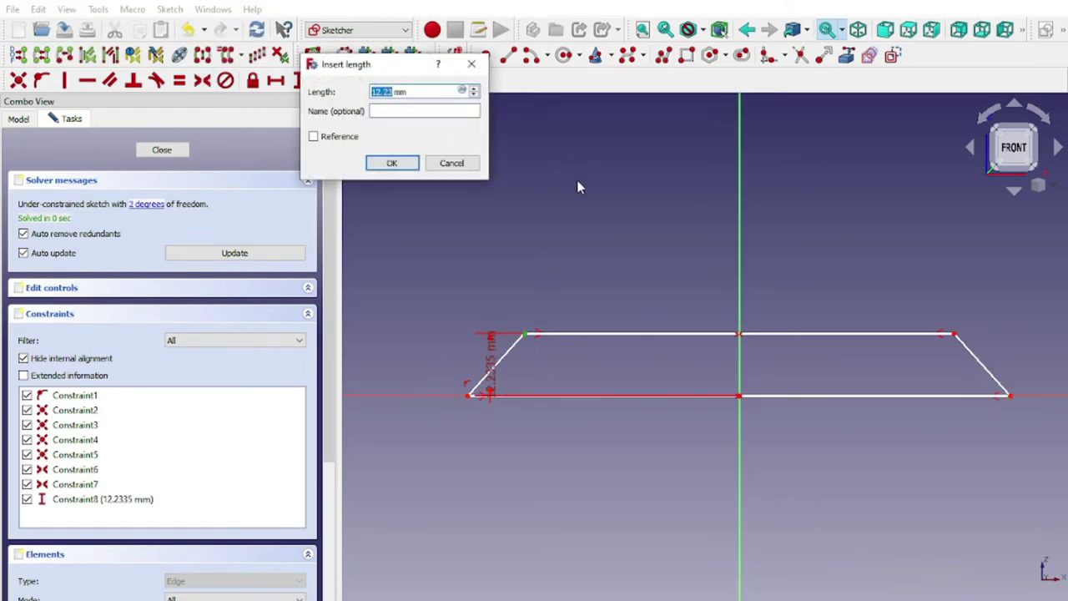
type("10")
key("Return")
scroll(632, 411, "up", 2)
scroll(990, 383, "down", 2)
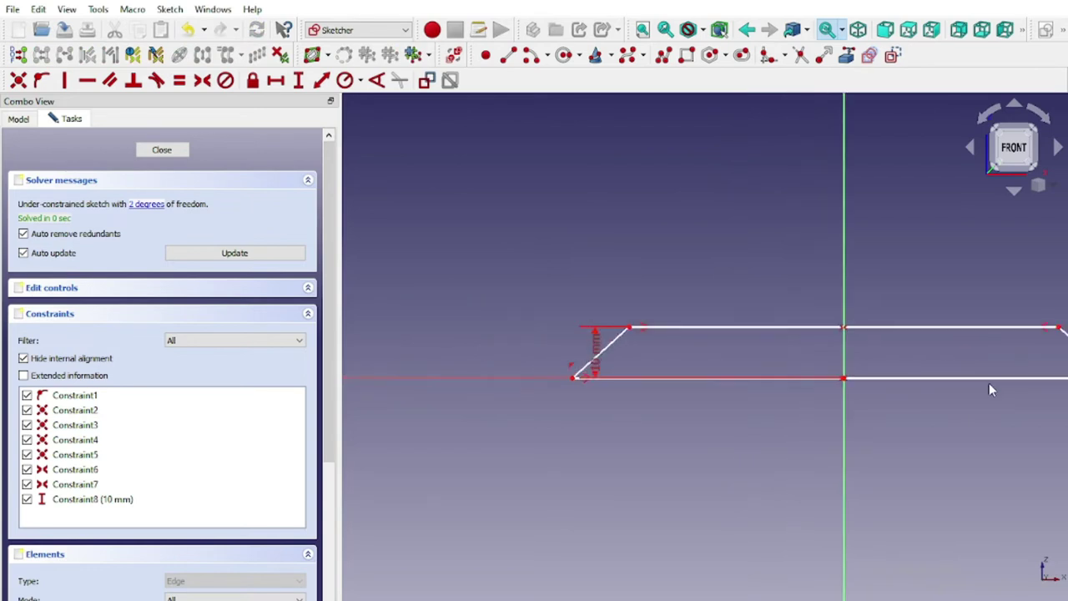
Step: Set an 80° angle between the right slanted edge and the bottom edge
left_click(835, 401)
left_click(900, 355)
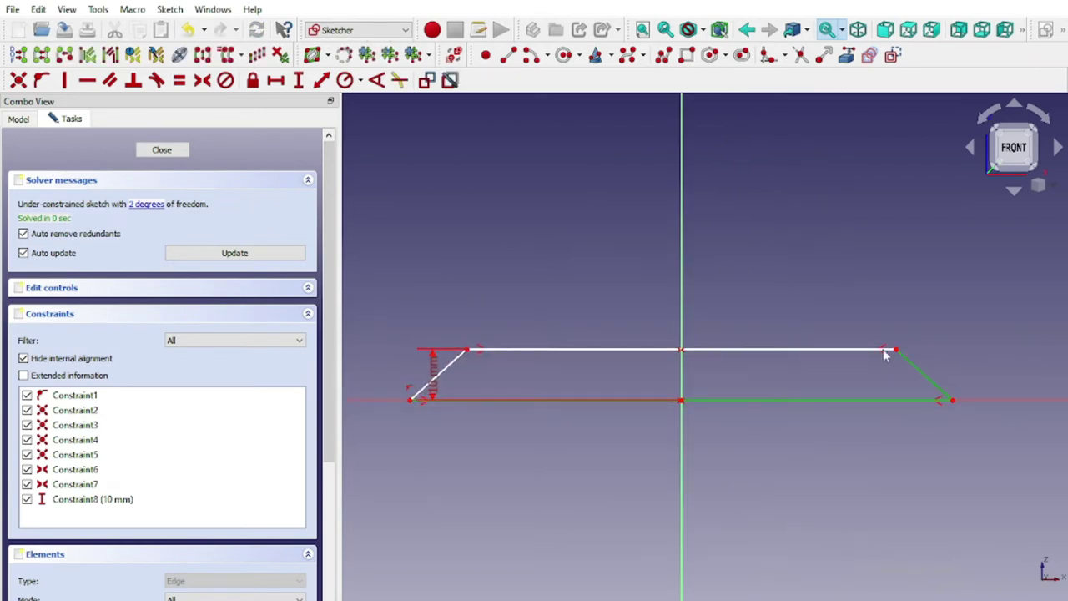
left_click(375, 81)
type("80")
key("Return")
scroll(824, 396, "down", 2)
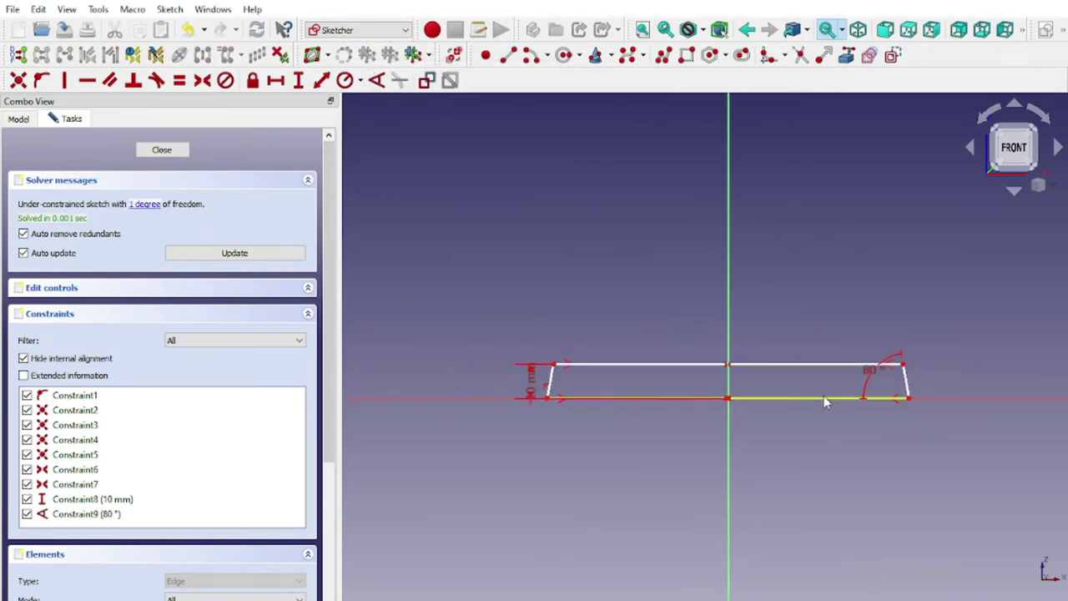
left_click_drag(529, 393, 534, 475)
Step: Dimension the bottom edge to 144 mm and close the sketch
left_click(858, 385)
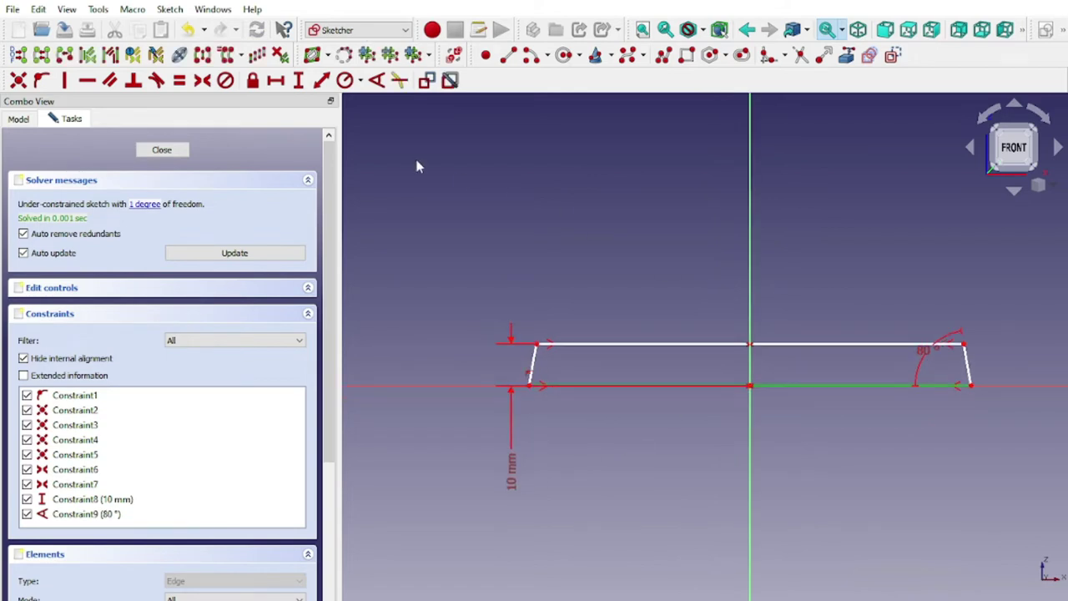
left_click(275, 80)
type("144")
key("Return")
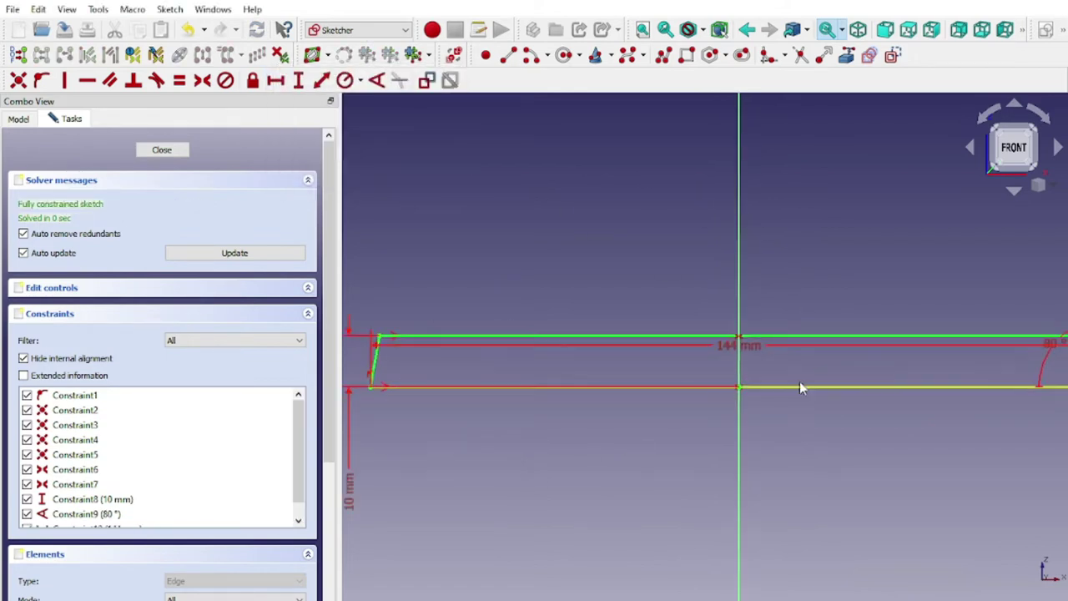
left_click_drag(760, 354, 809, 459)
scroll(833, 506, "down", 1)
scroll(871, 501, "up", 1)
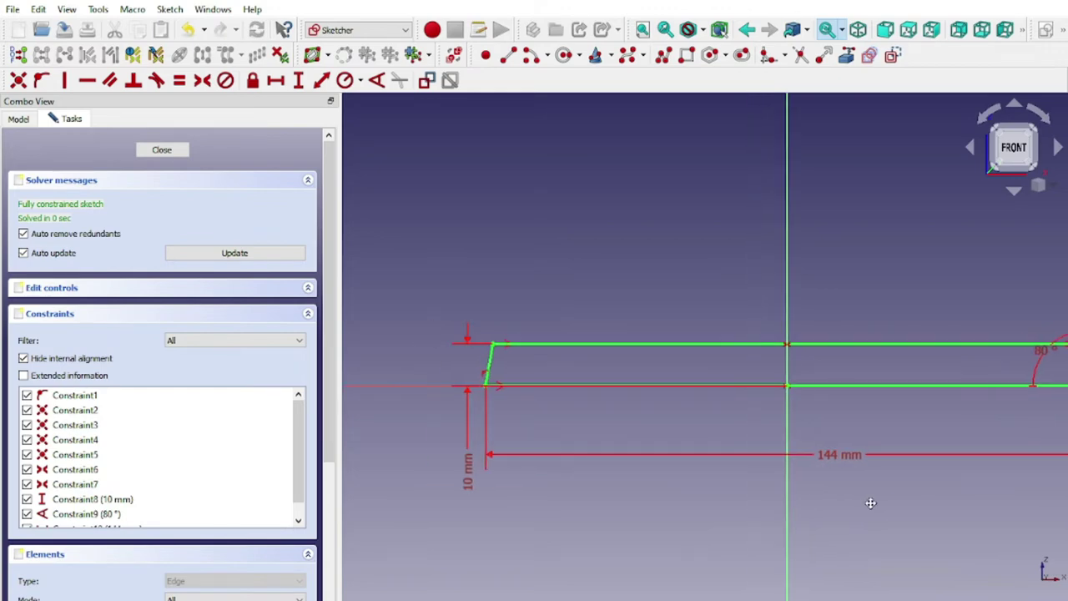
scroll(863, 500, "down", 1)
left_click(162, 151)
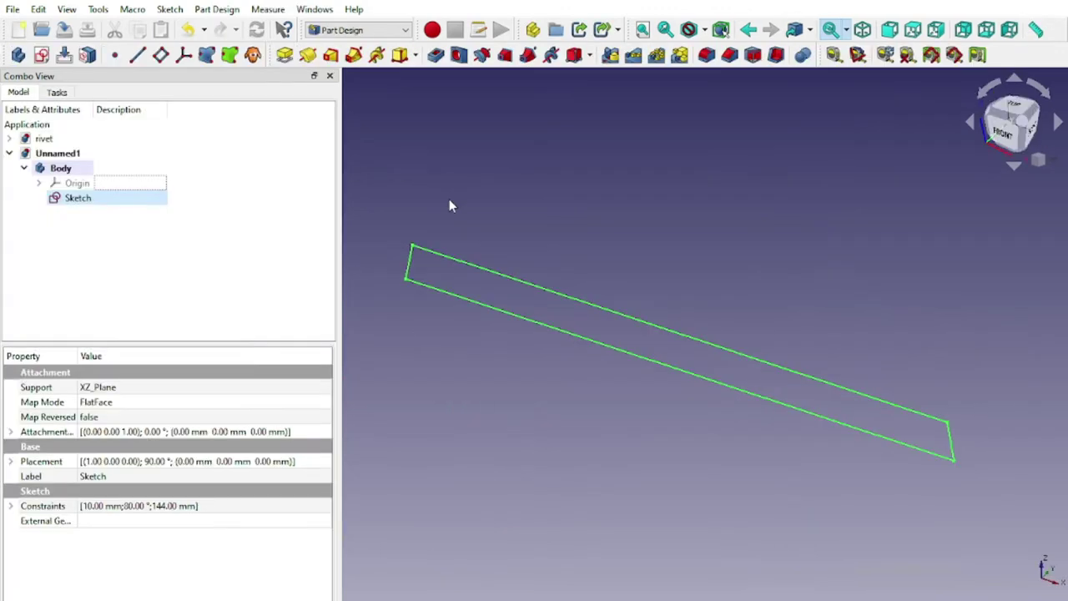
Step: Pad the profile 284 mm into a flat plate
left_click(309, 56)
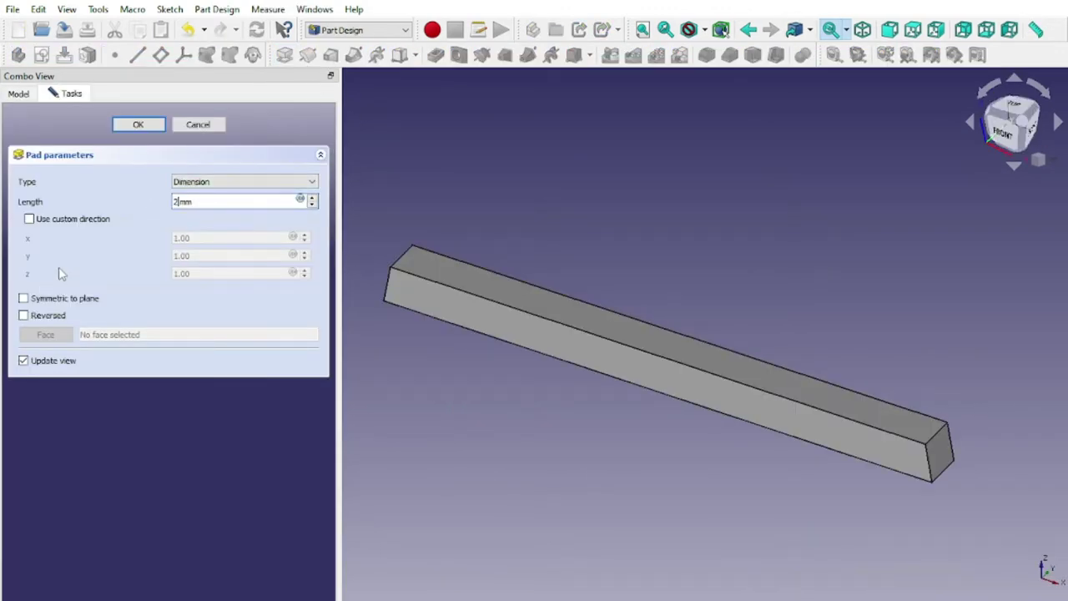
key("Return")
left_click(72, 198)
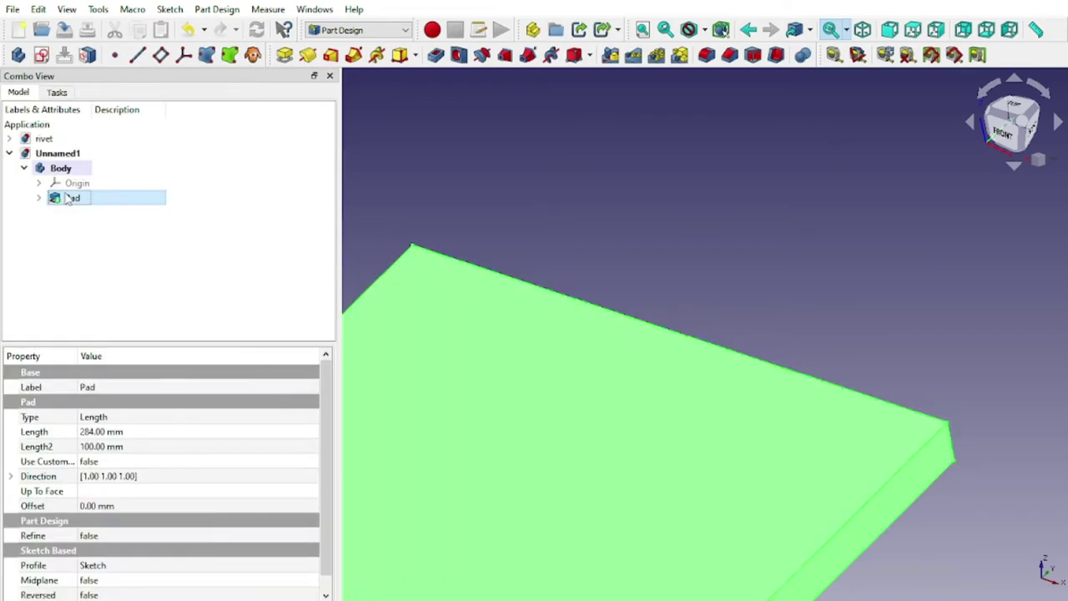
double_click(71, 198)
left_click(24, 298)
left_click(126, 125)
Step: Start a new sketch on the plate's large underside face
scroll(553, 264, "down", 5)
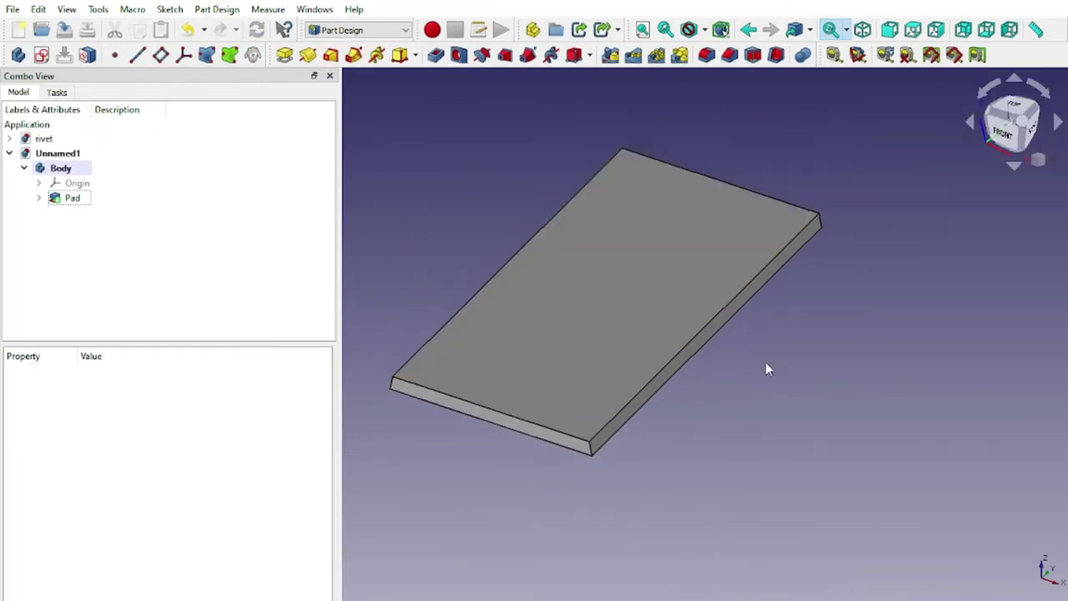
scroll(765, 362, "up", 2)
middle_click_drag(818, 433, 810, 270)
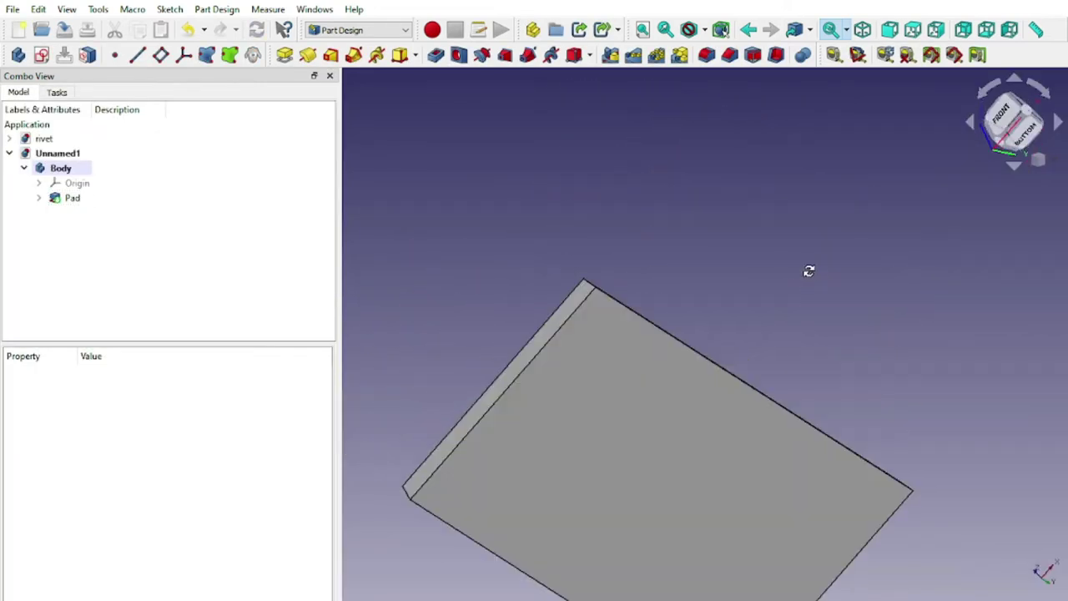
left_click(687, 374)
left_click(42, 54)
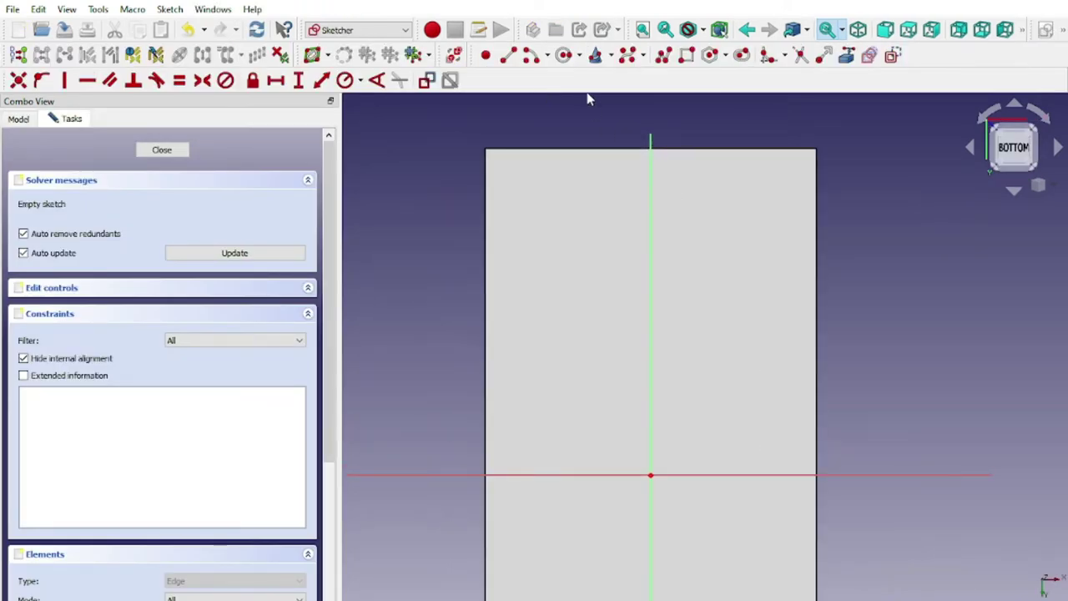
Step: Import the top and left plate edges as external geometry and draw a circle near that corner
left_click(508, 149)
left_click(487, 171)
left_click(565, 54)
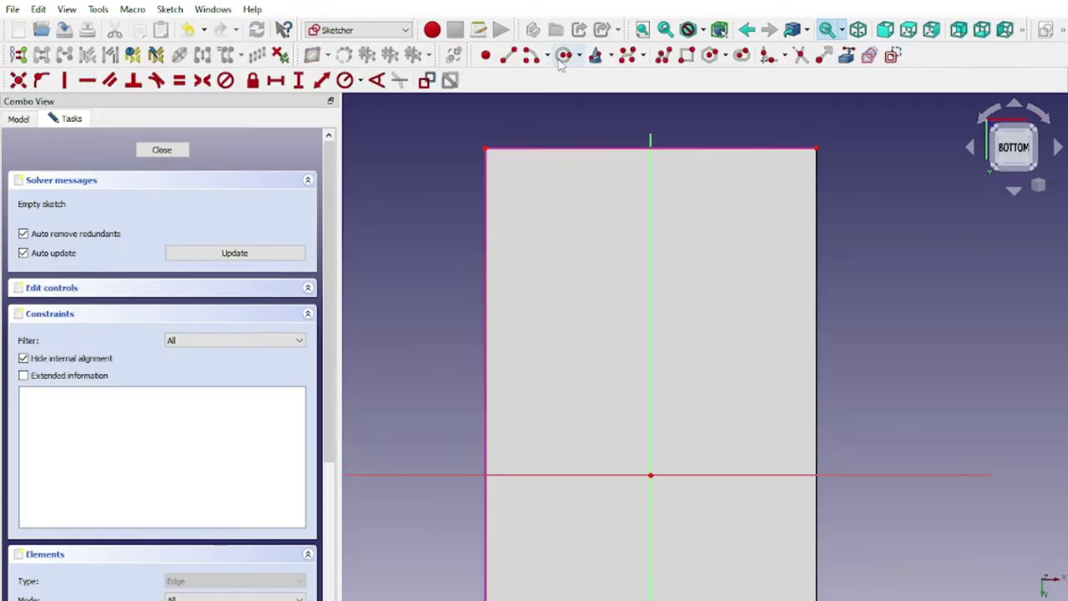
left_click(536, 183)
left_click(555, 204)
scroll(575, 232, "up", 2)
key("Escape")
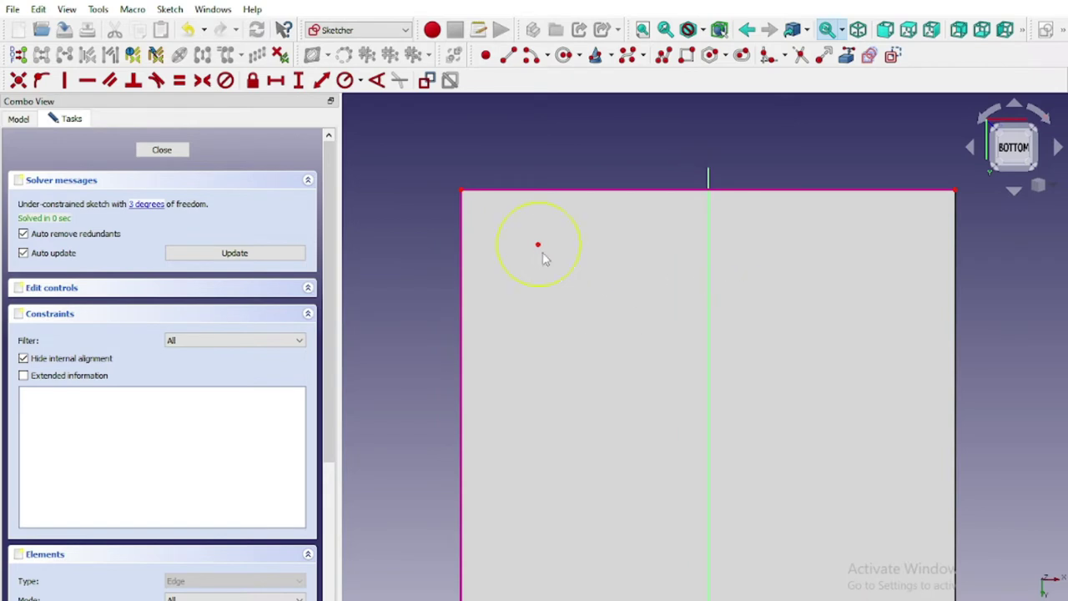
left_click_drag(541, 248, 561, 267)
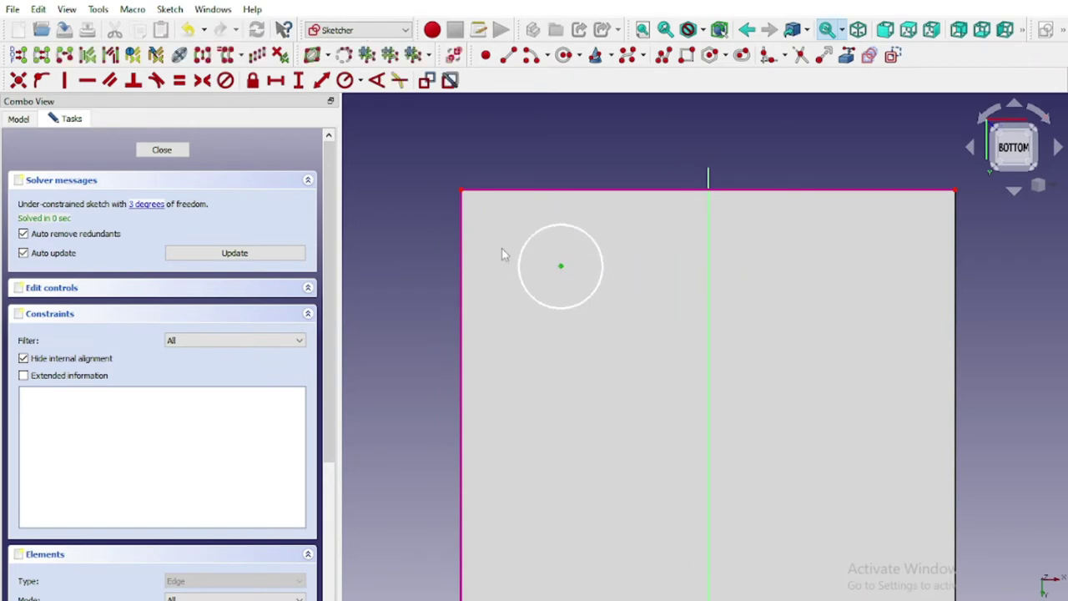
Step: Place the circle centre 34 mm from the top edge and 36 mm from the left edge
left_click(487, 191)
left_click(299, 80)
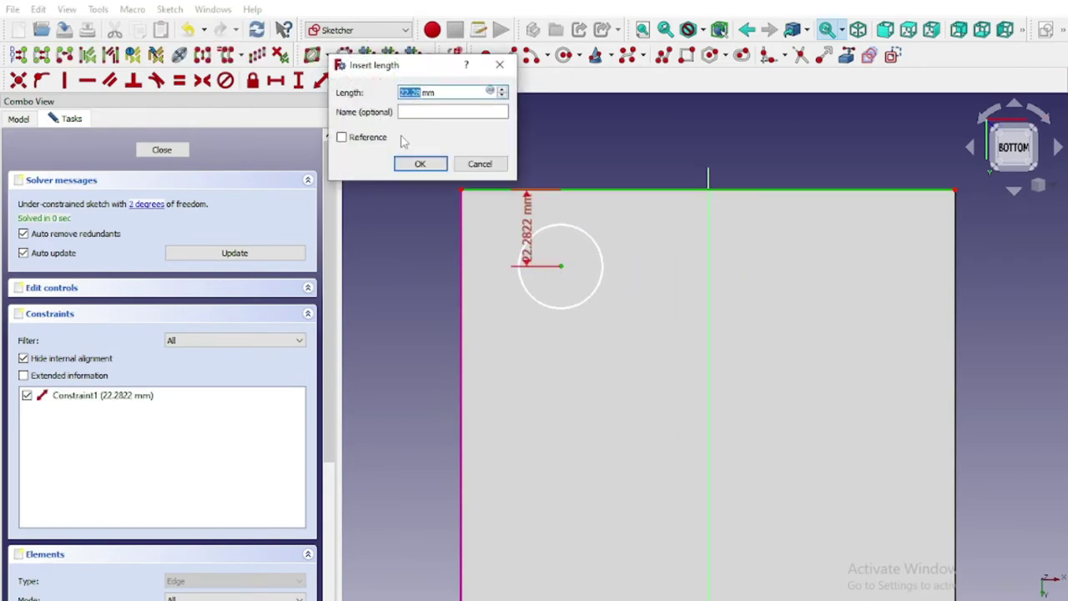
type("34")
key("Return")
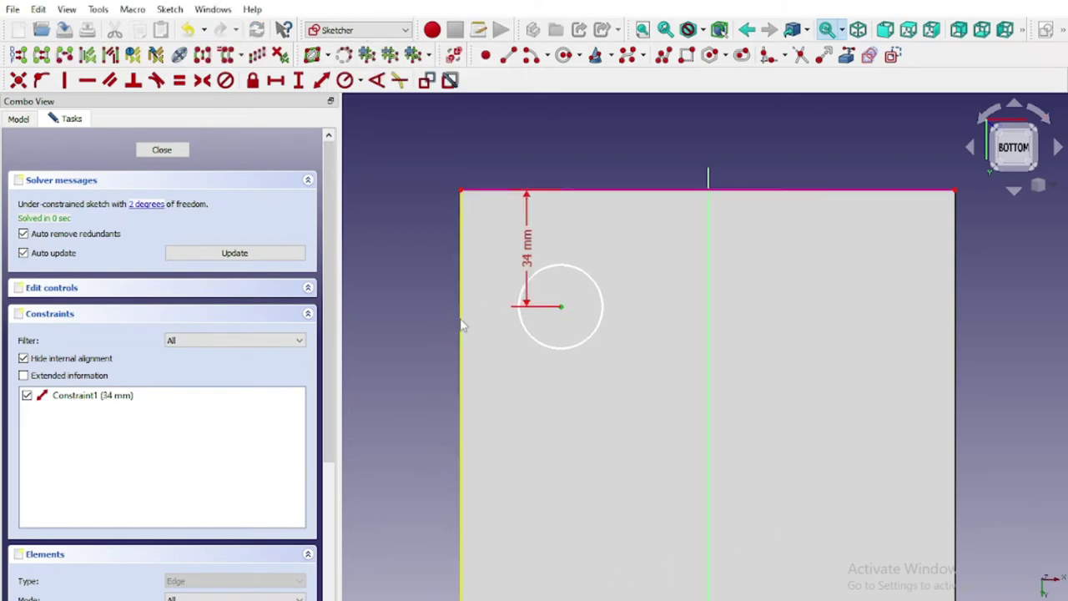
left_click(462, 327)
left_click(275, 80)
type("36")
key("Return")
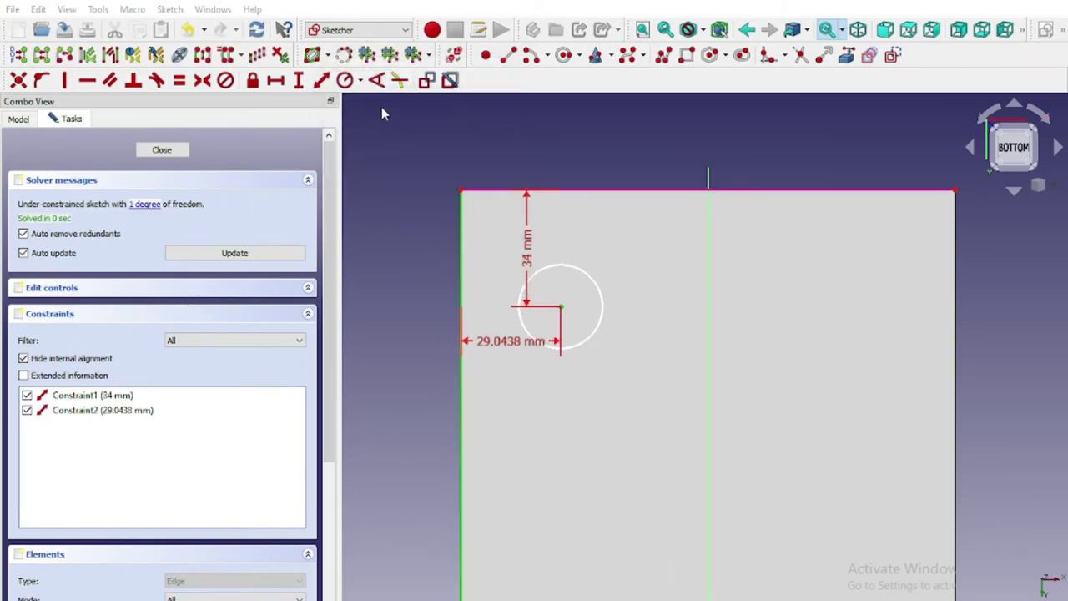
Step: Constrain the circle to a 12 mm radius
left_click(625, 329)
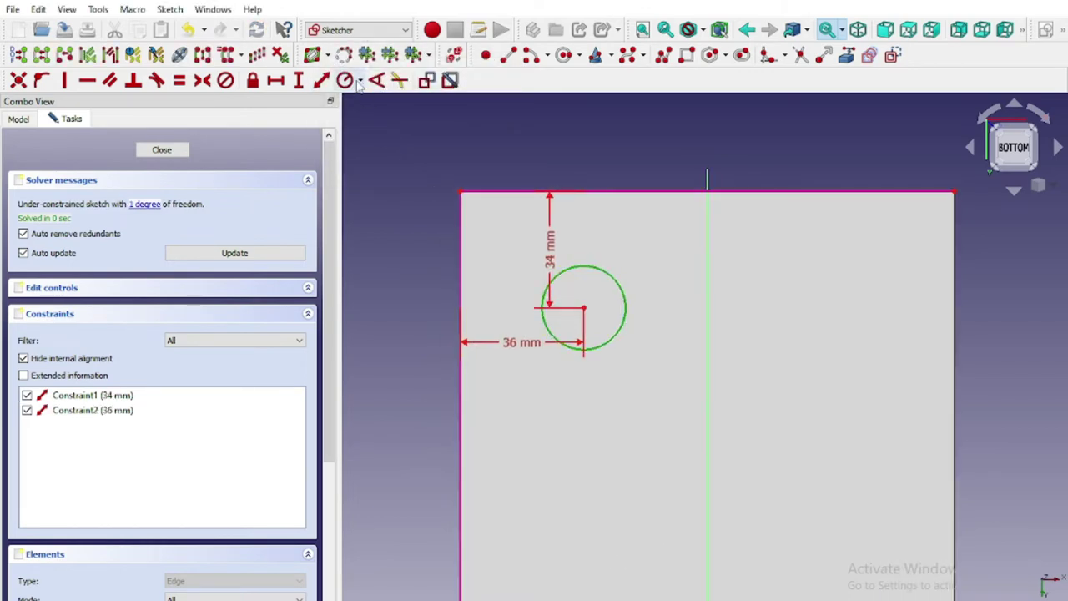
left_click(360, 81)
left_click(395, 133)
left_click(344, 81)
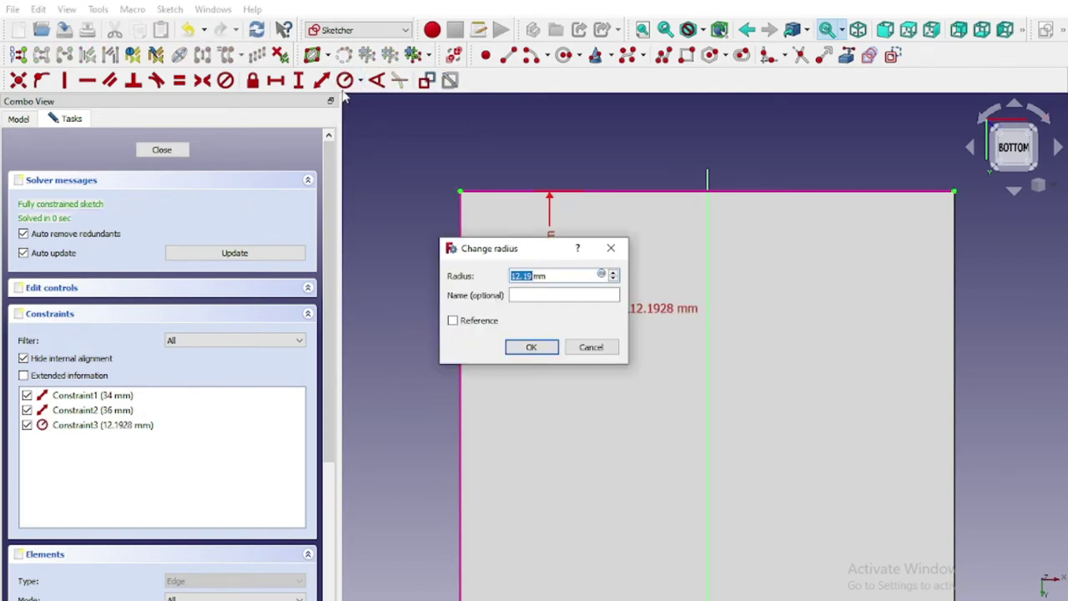
key("Return")
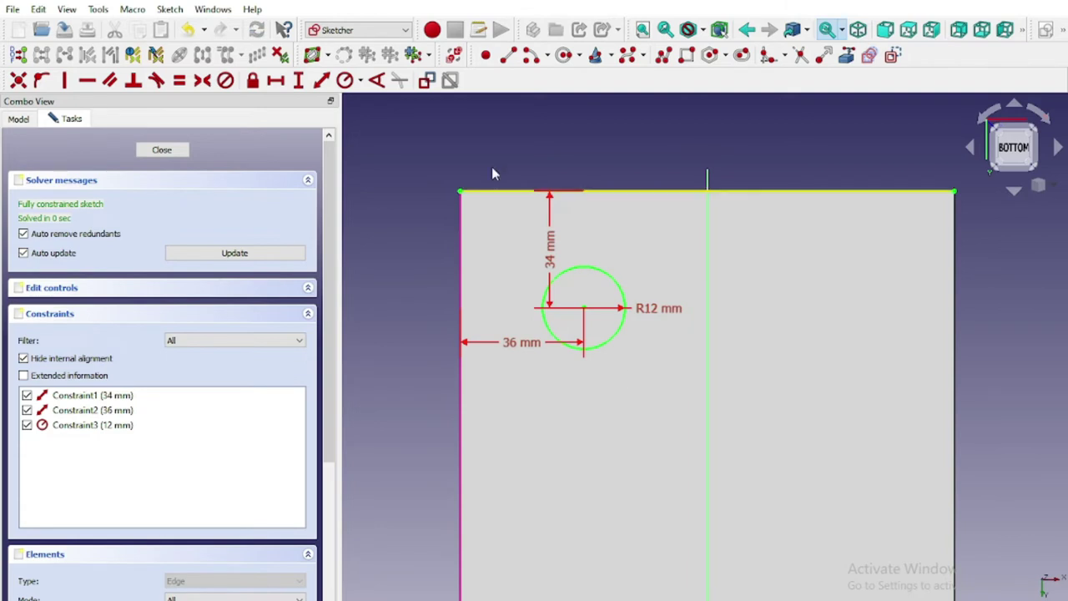
left_click(258, 55)
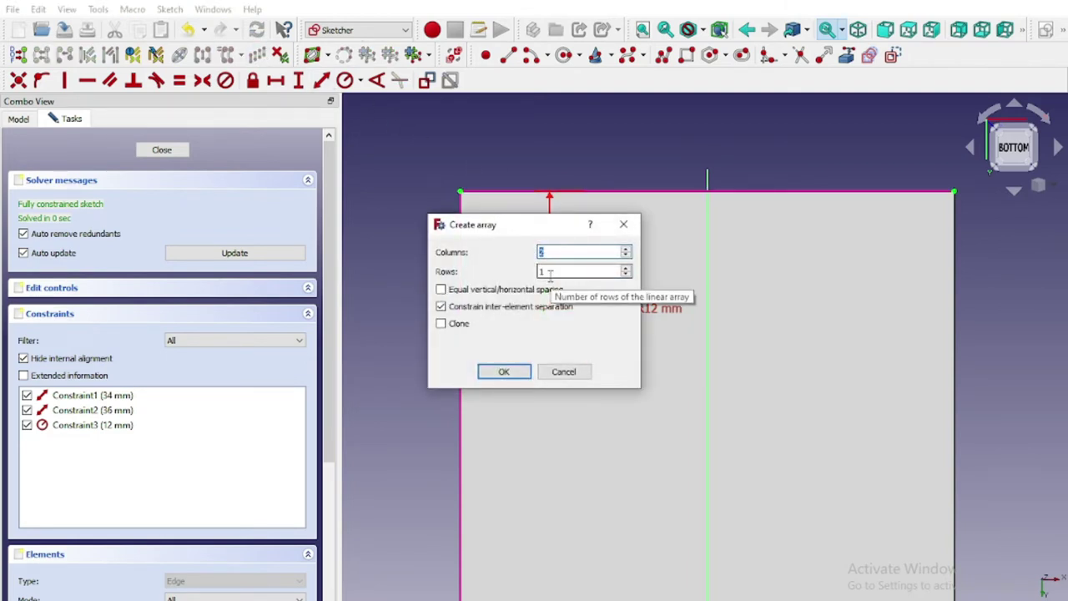
Step: Configure the circle array as 2 columns by 4 rows with equal vertical and horizontal spacing
key("Tab")
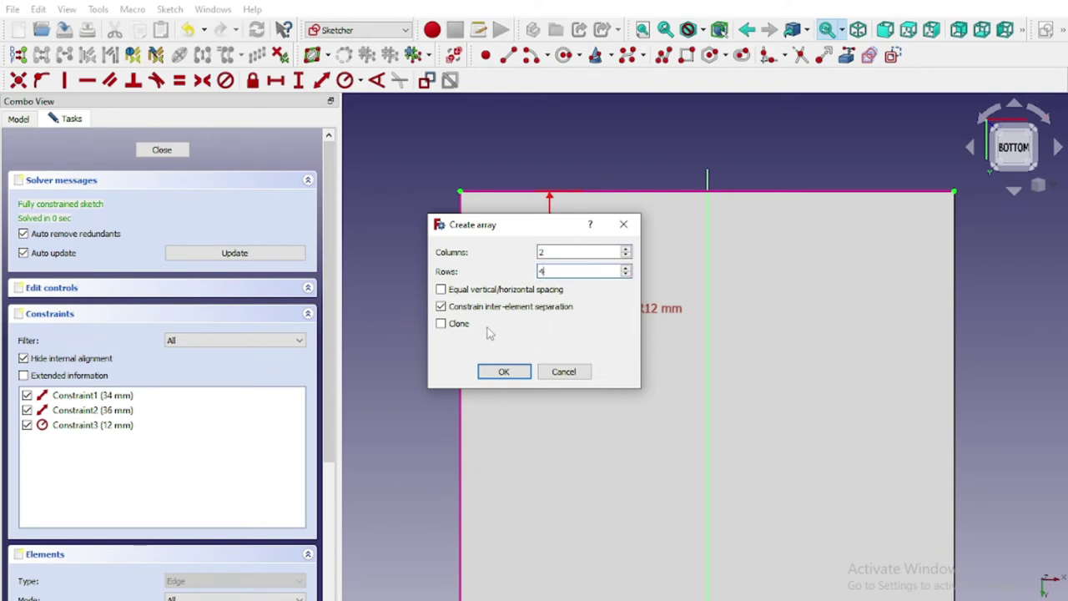
mouse_move(455, 323)
type("4")
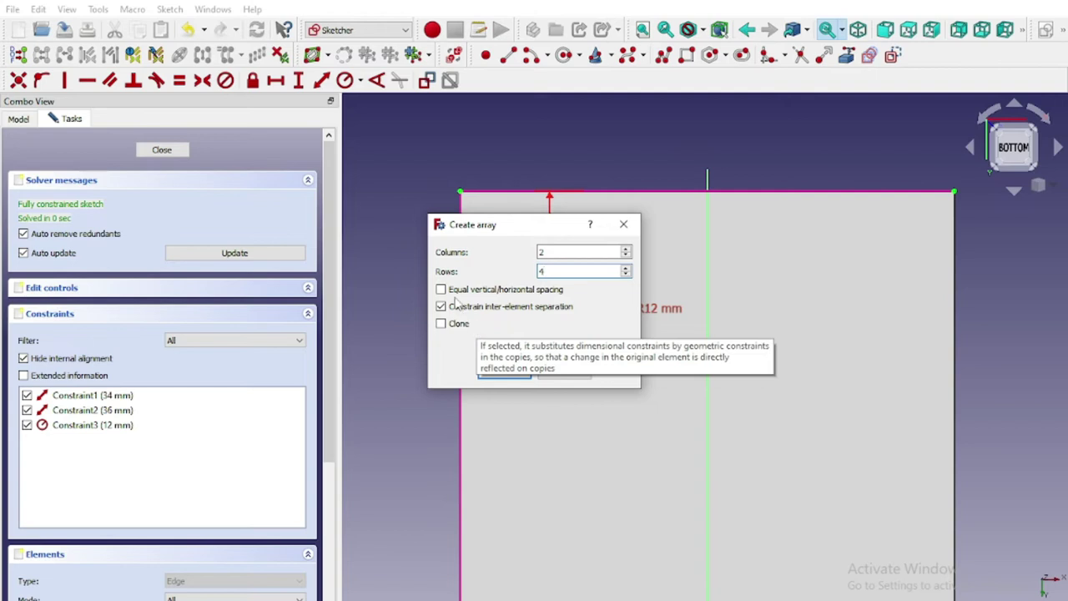
left_click(455, 293)
left_click(504, 372)
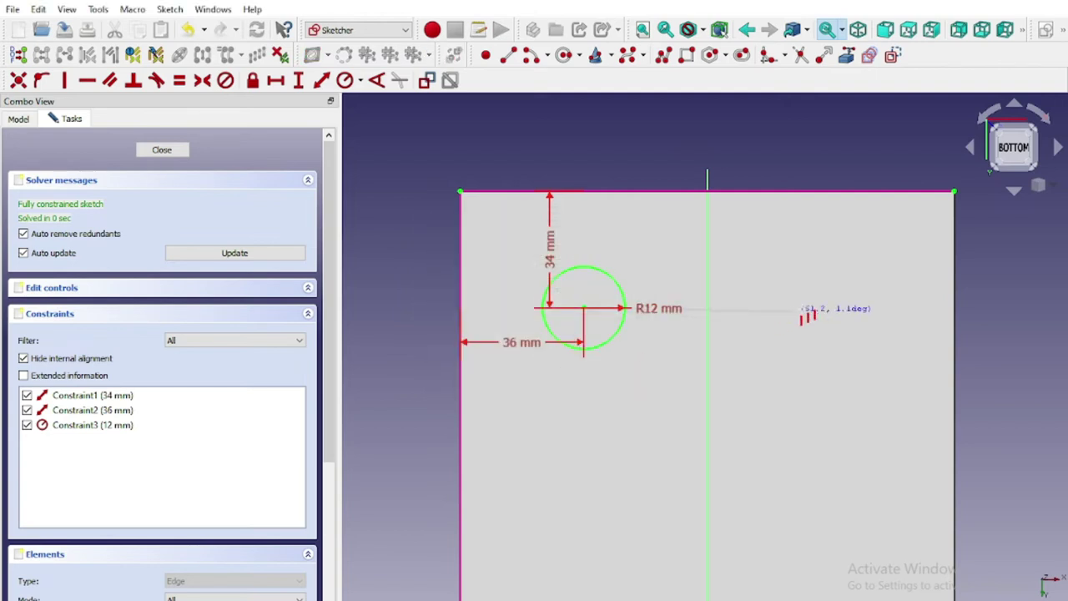
Step: Place the circle array and change its 67.6594 mm pair spacing to 72 mm
left_click(817, 305)
scroll(742, 335, "up", 1)
scroll(741, 338, "up", 1)
right_click(739, 334)
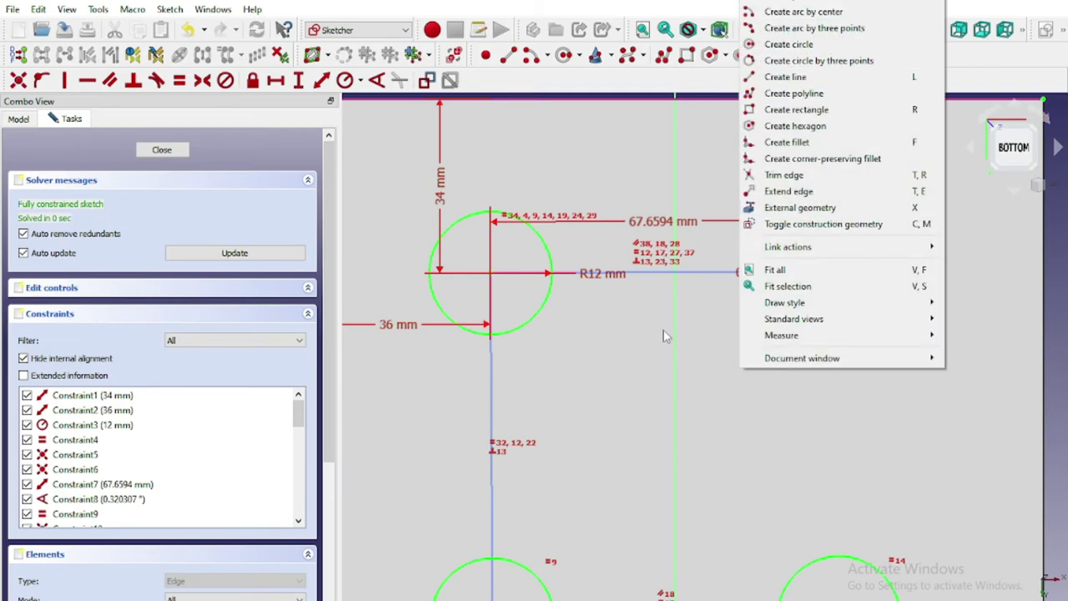
key("Escape")
left_click(645, 229)
double_click(645, 229)
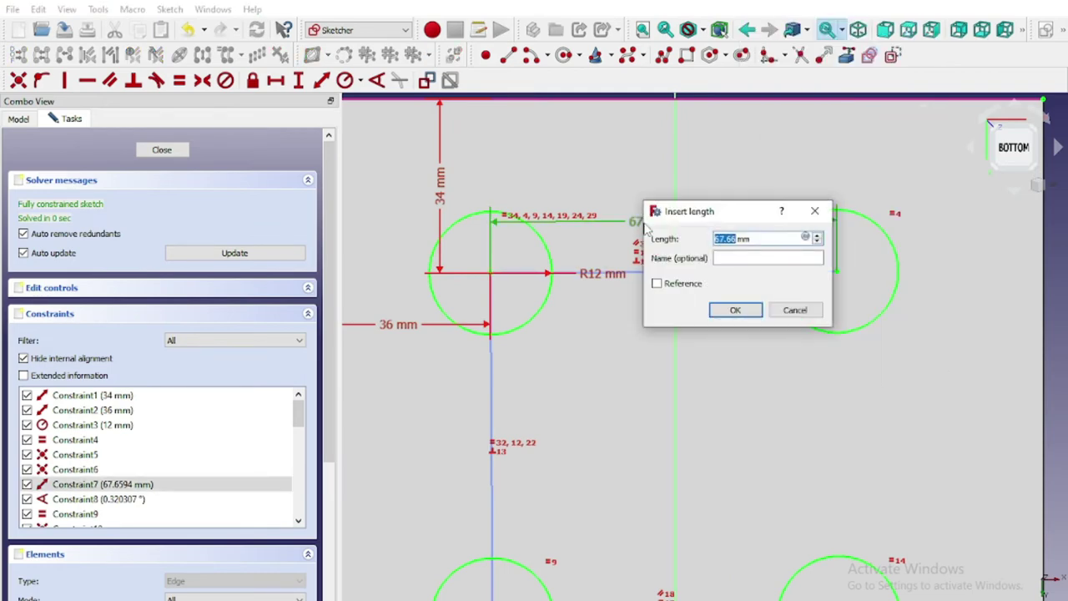
type("72")
key("Return")
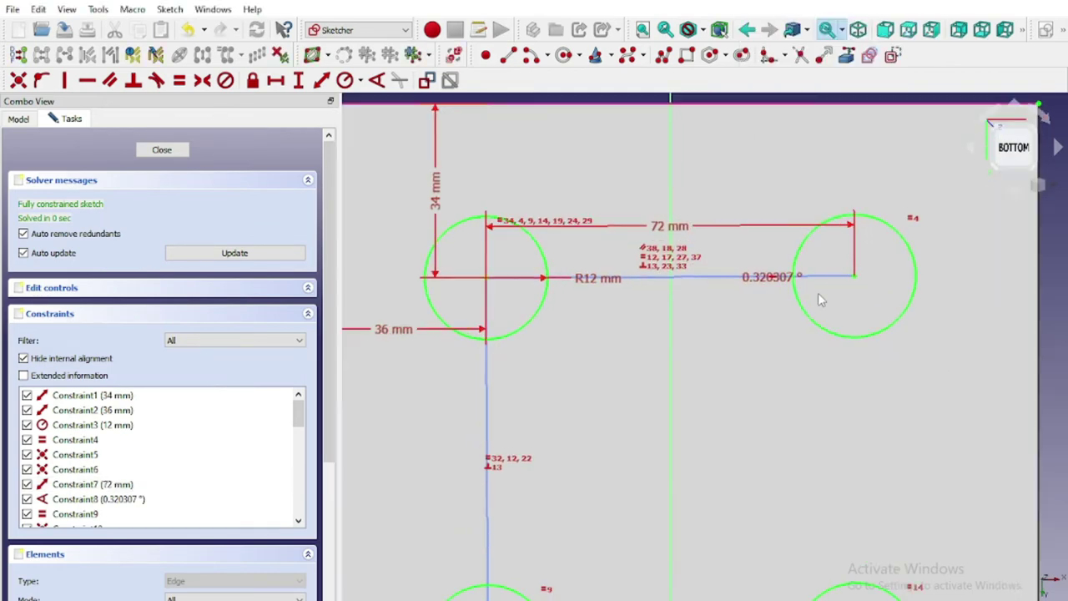
Step: Set the array's tilt angle to 0° so the hole pairs sit level
scroll(772, 284, "up", 3)
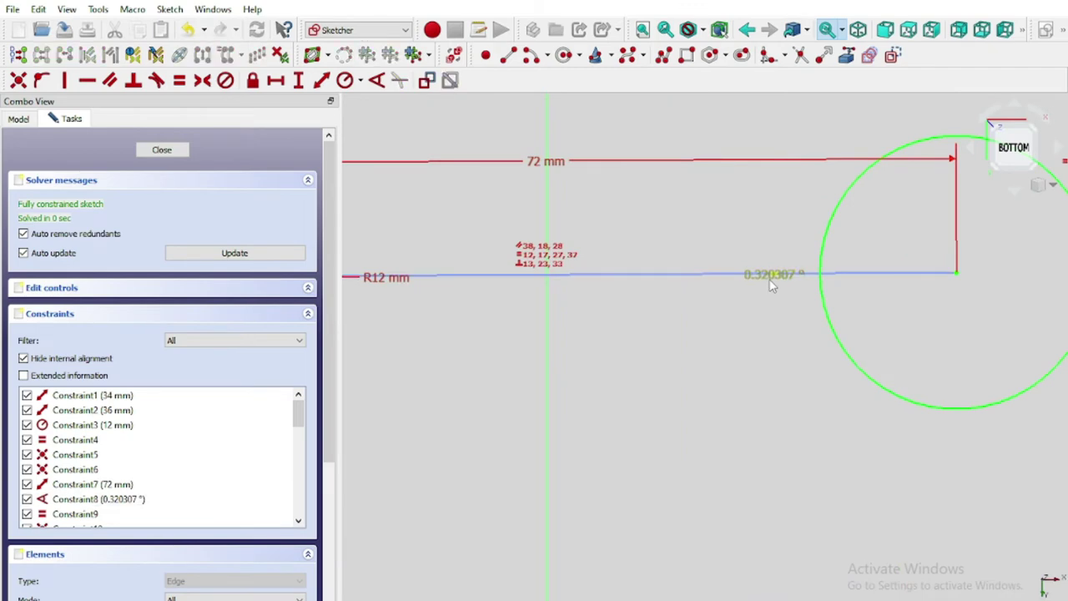
double_click(772, 280)
scroll(777, 330, "down", 4)
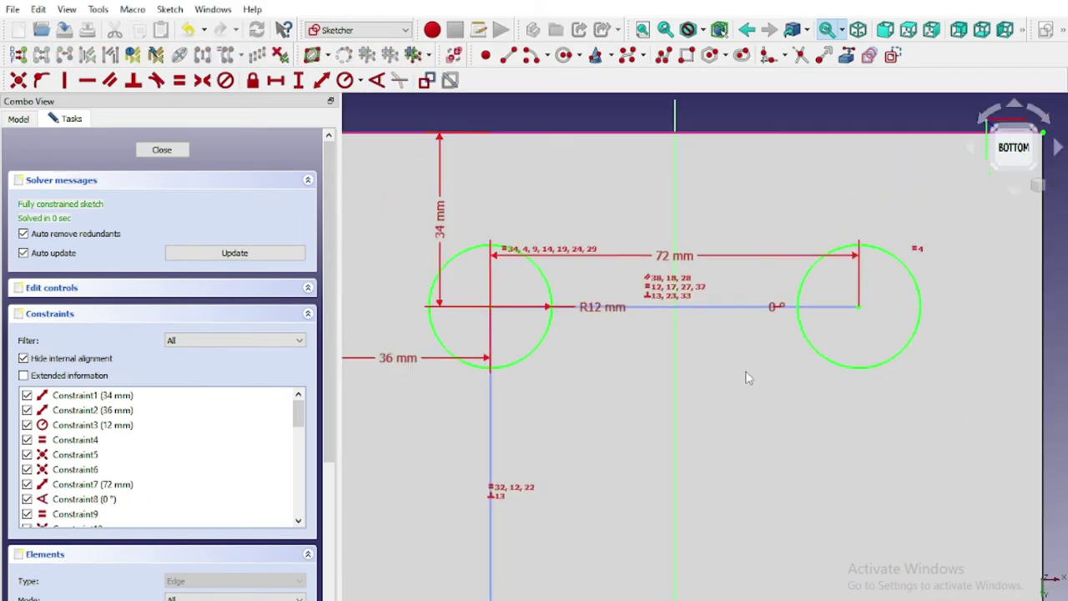
scroll(744, 375, "down", 2)
scroll(775, 298, "down", 2)
scroll(777, 470, "up", 2)
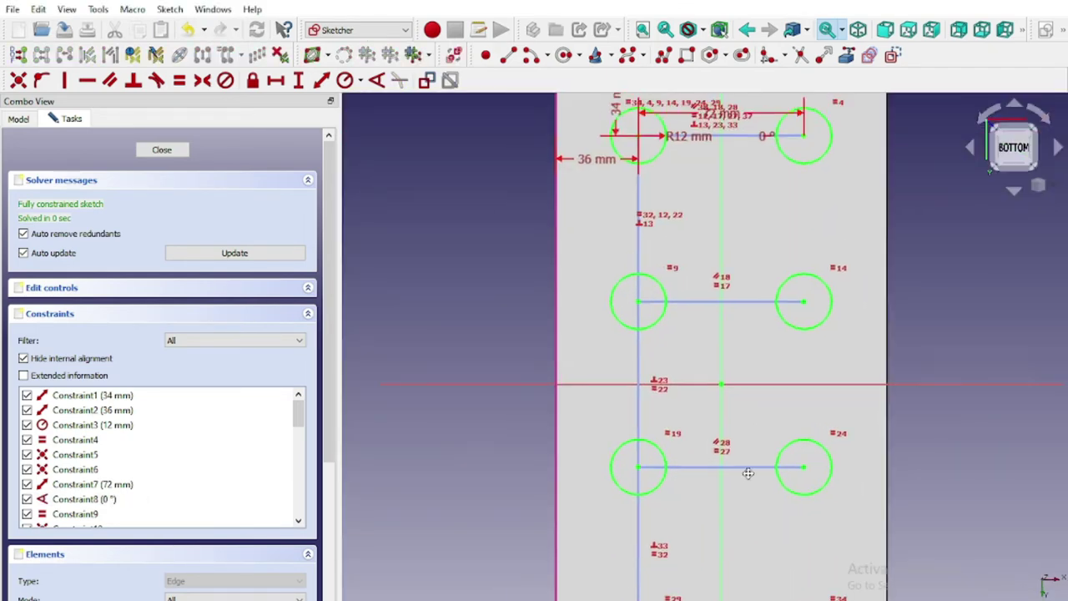
scroll(735, 375, "up", 2)
scroll(718, 217, "up", 1)
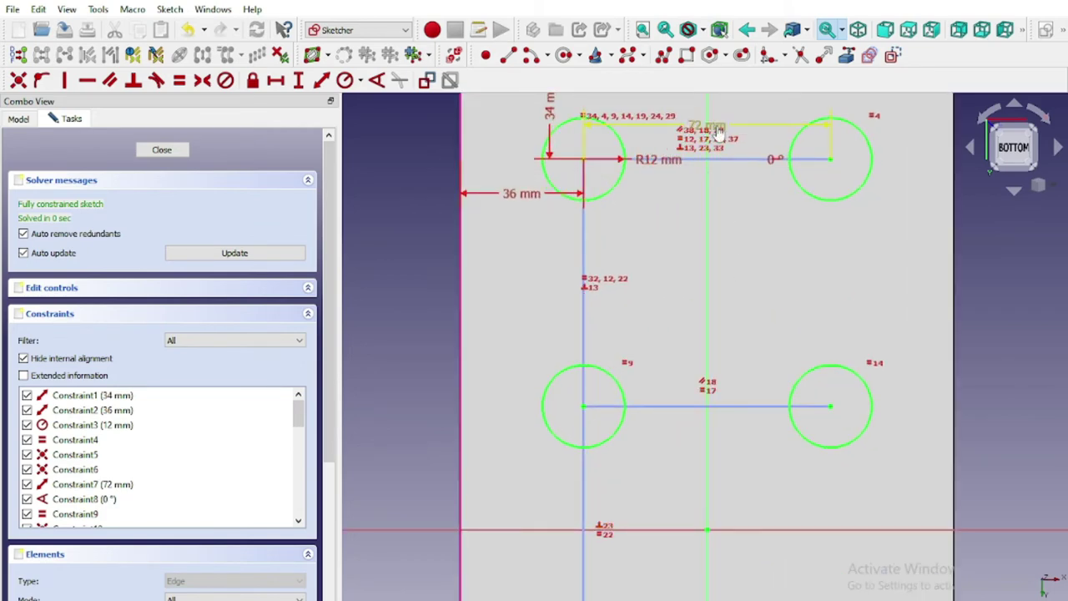
scroll(745, 284, "down", 1)
scroll(732, 353, "down", 2)
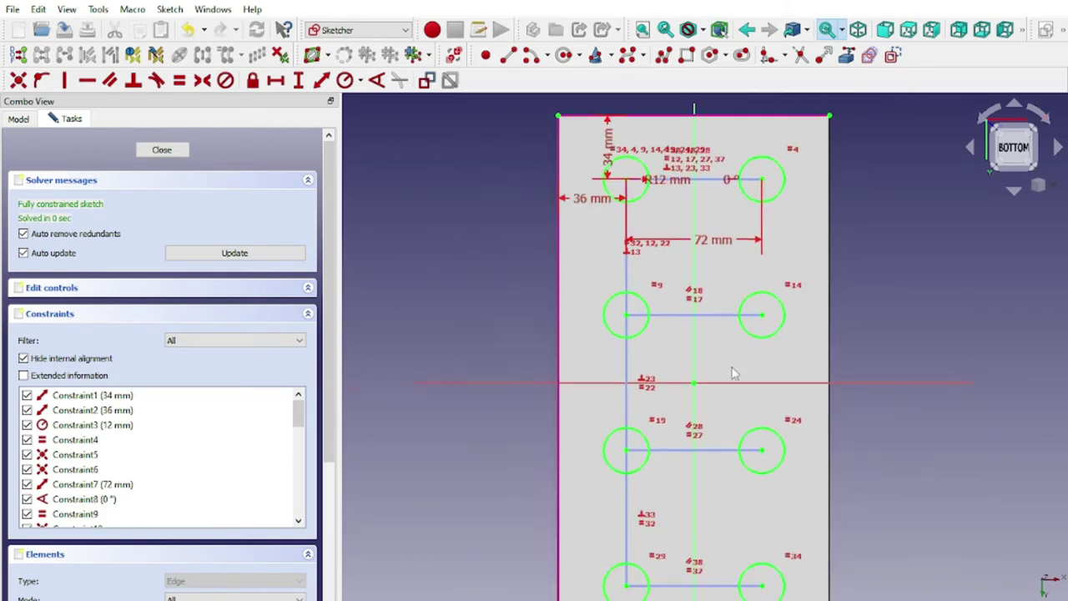
scroll(735, 371, "down", 1)
middle_click_drag(748, 384, 732, 400)
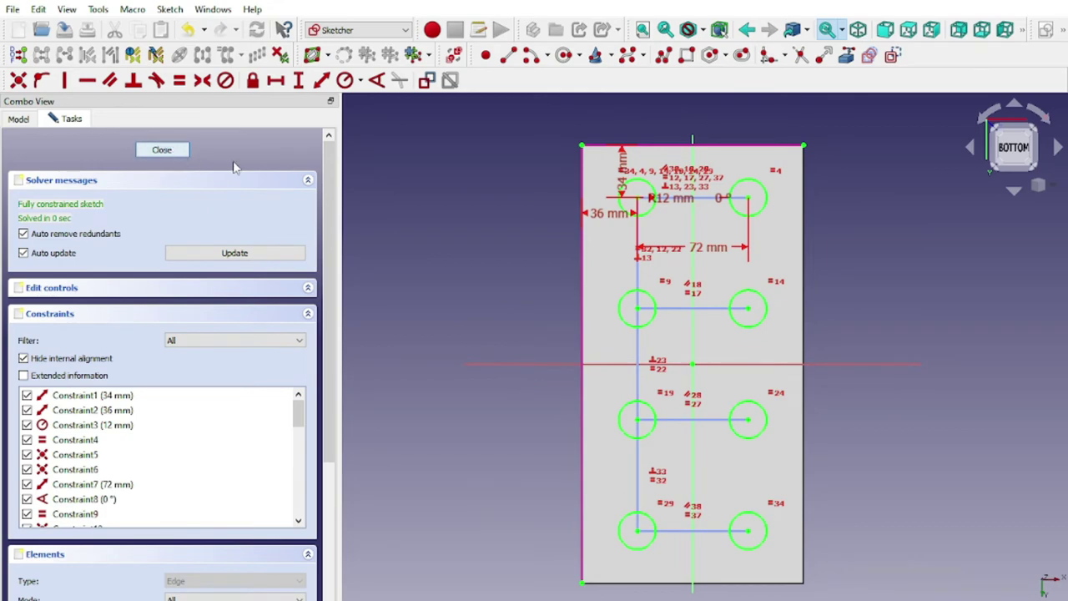
Step: Pocket the hole sketch Through all to cut eight holes, then view the plate isometrically
left_click(161, 149)
left_click(435, 55)
left_click(201, 181)
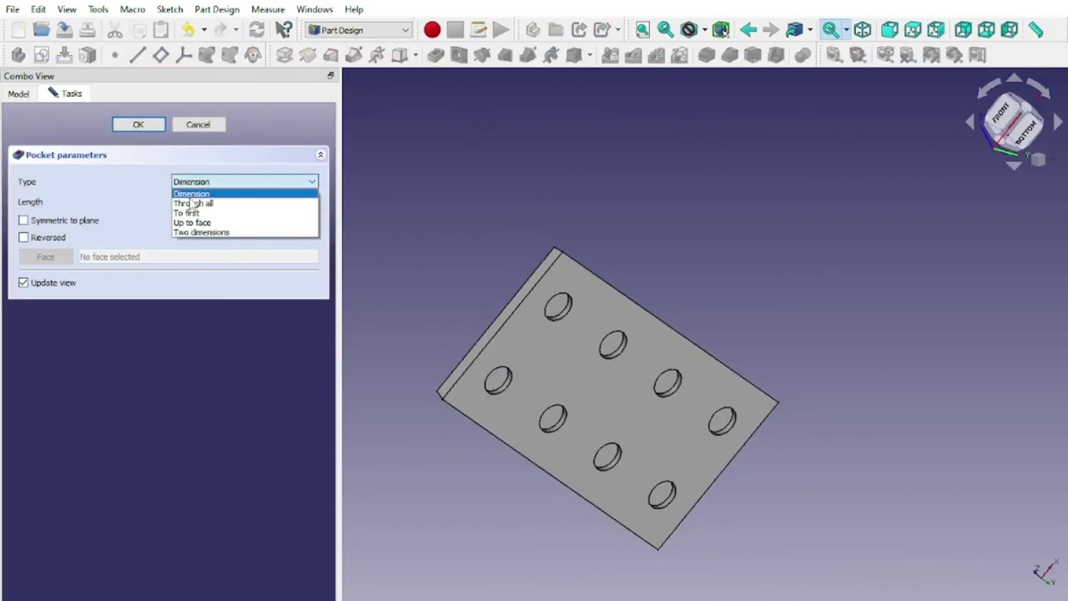
left_click(193, 203)
left_click(139, 124)
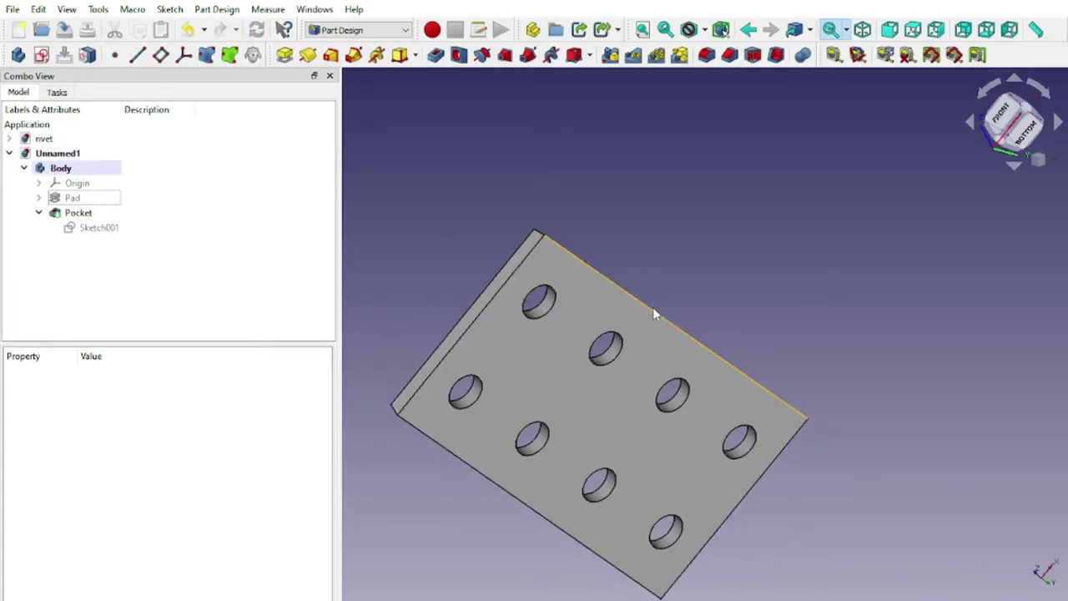
mouse_move(655, 315)
middle_mouse_down()
mouse_move(811, 359)
mouse_move(794, 326)
mouse_move(833, 476)
mouse_move(792, 78)
middle_mouse_up()
left_click(864, 29)
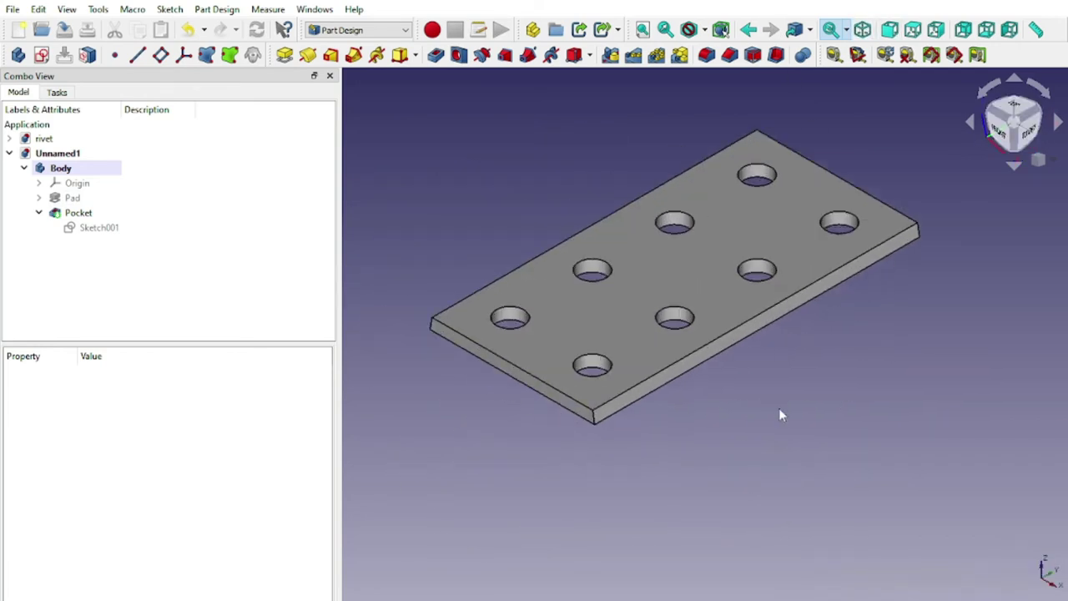
scroll(801, 471, "down", 1)
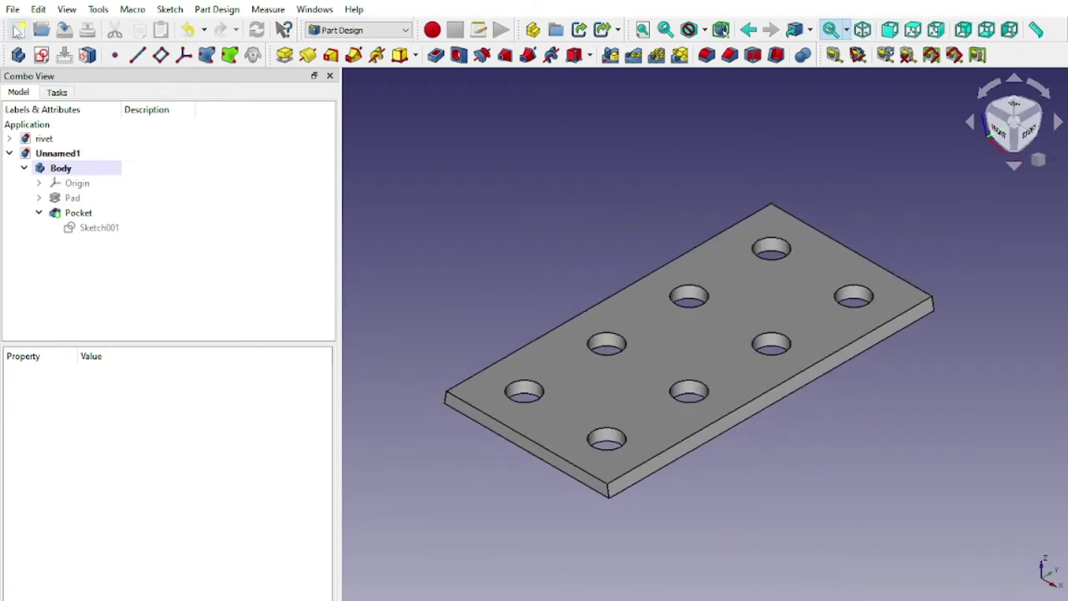
Step: Create a new document and delete an unwanted sketch made on the XZ plane
left_click(12, 9)
left_click(25, 26)
left_click(41, 56)
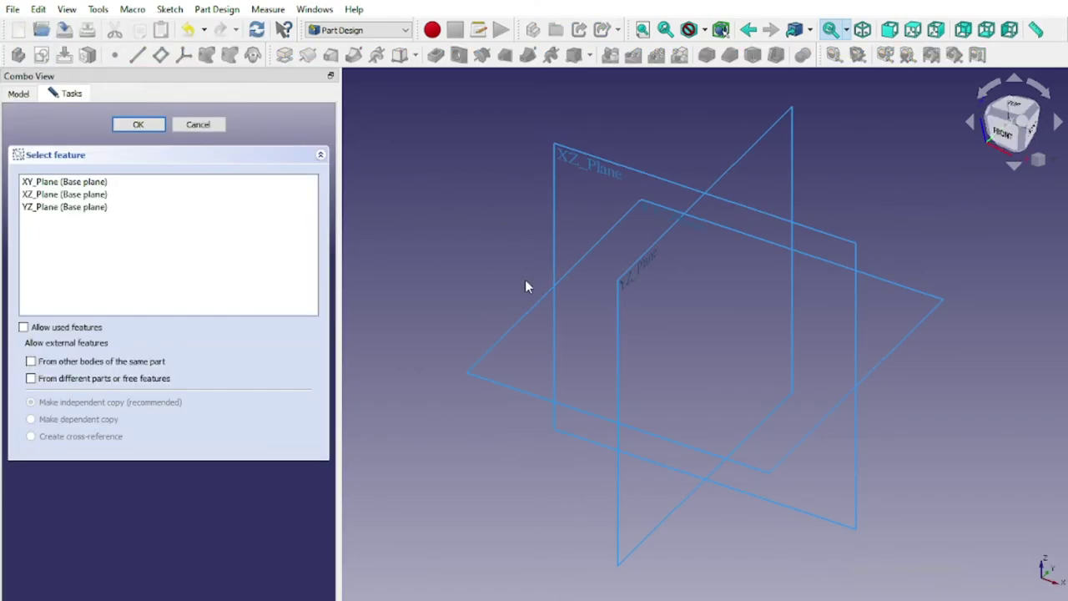
left_click(552, 207)
left_click(127, 127)
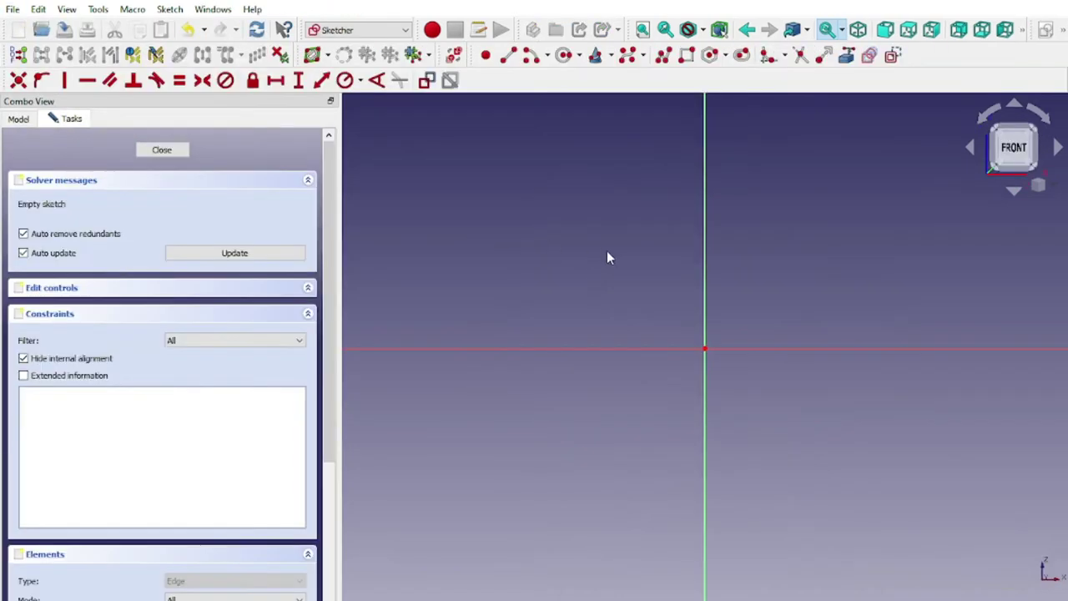
left_click(171, 148)
key("Delete")
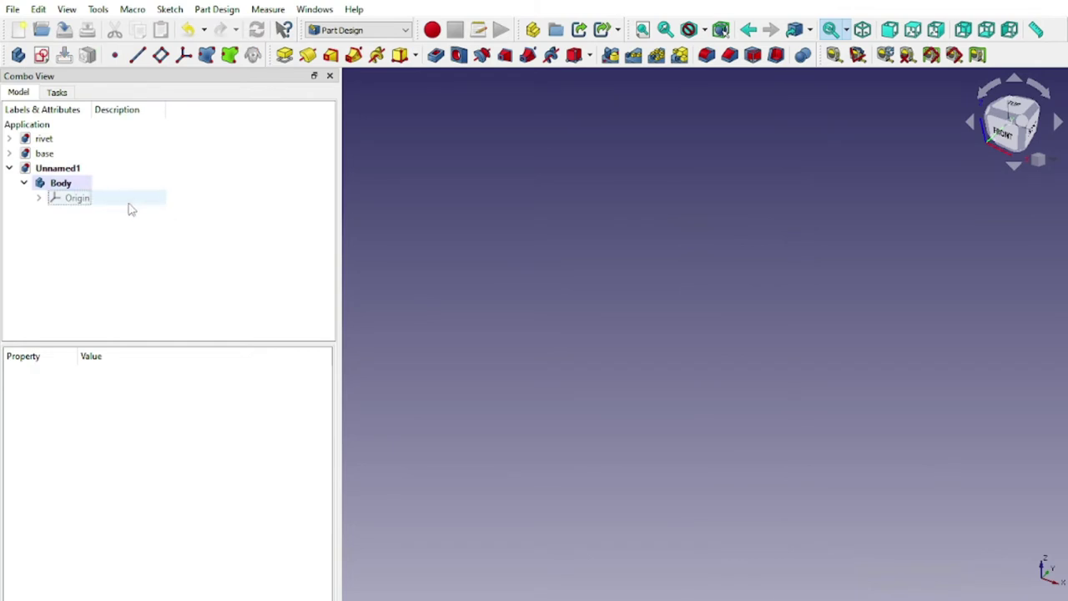
Step: Create a new sketch on the XY plane
left_click(44, 55)
left_click(294, 182)
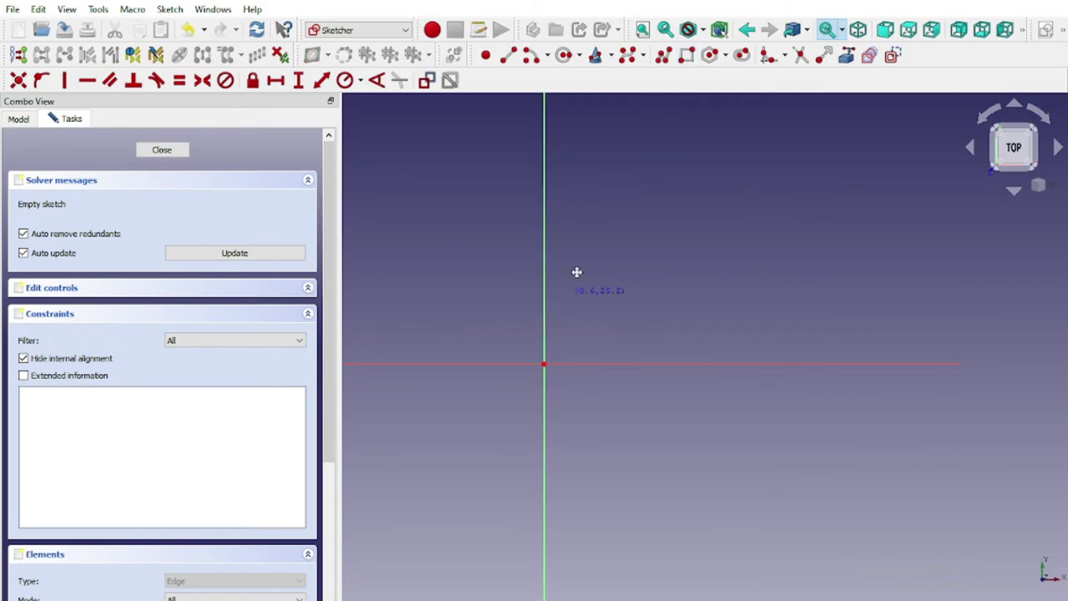
middle_click_drag(577, 272, 560, 228)
Step: Draw a rectangle centred on the horizontal axis with a 280 mm tall left edge
left_click(789, 500)
scroll(701, 430, "up", 1)
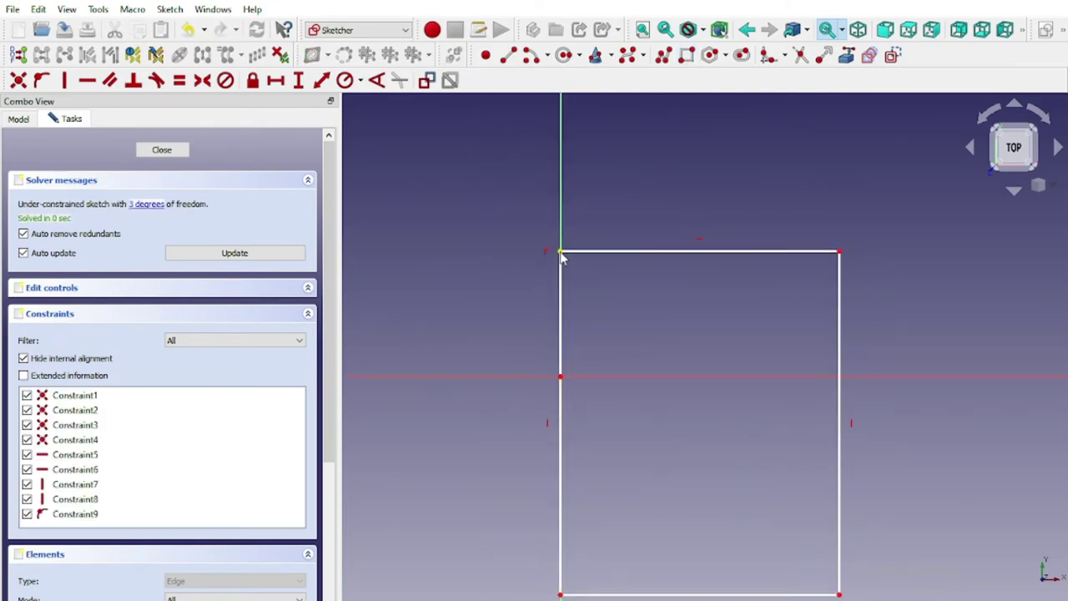
scroll(535, 410, "down", 1)
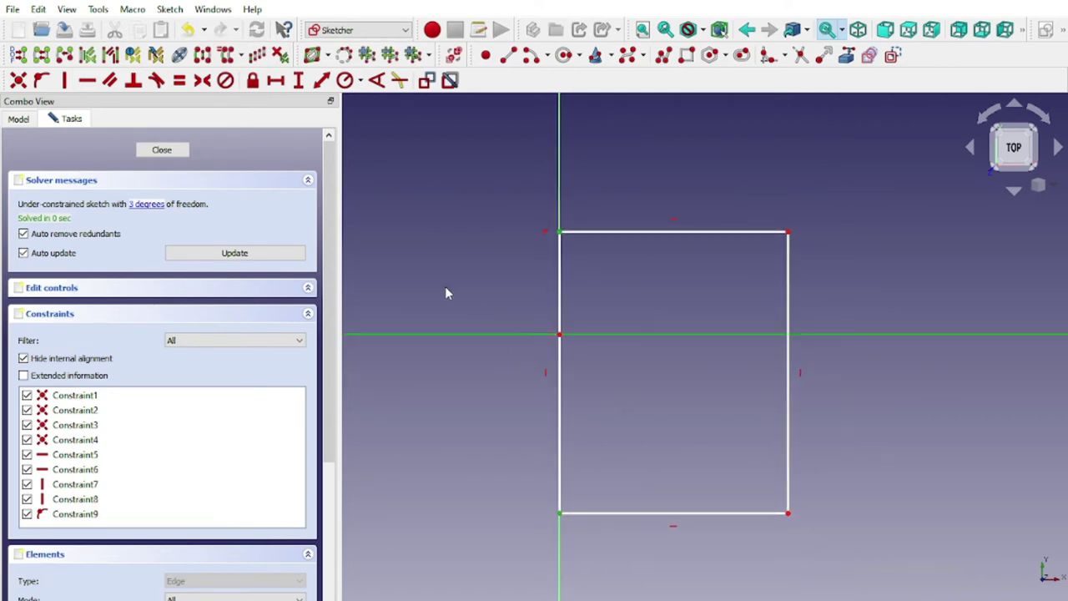
left_click(202, 80)
left_click(542, 256)
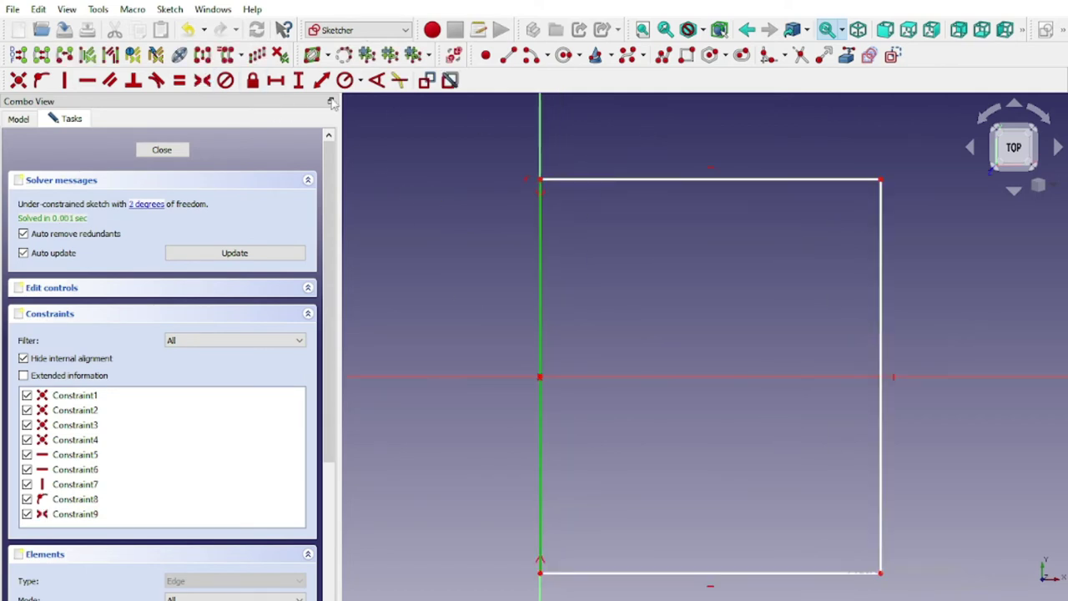
left_click(298, 80)
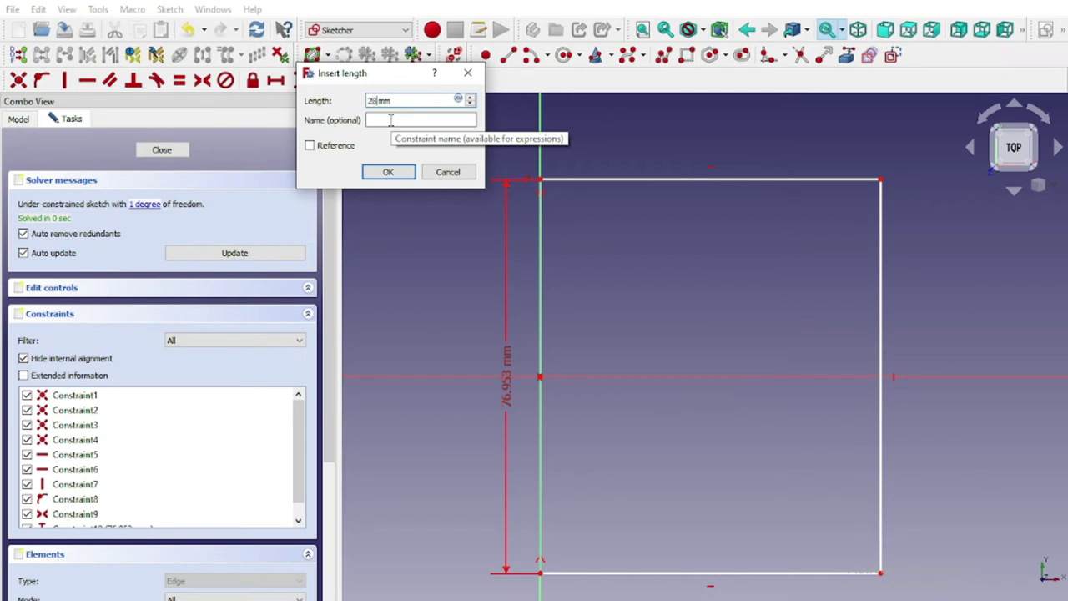
key("Return")
Step: Dimension the rectangle's top edge to 80 mm wide, fully constraining it
scroll(622, 263, "down", 3)
scroll(631, 267, "down", 4)
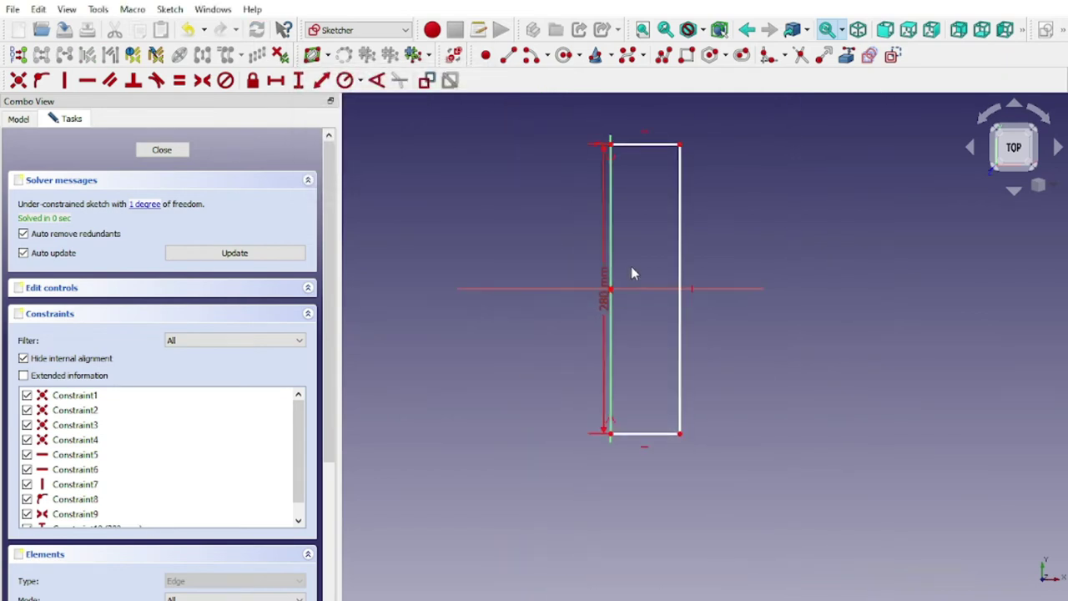
scroll(631, 280, "up", 2)
scroll(642, 272, "up", 2)
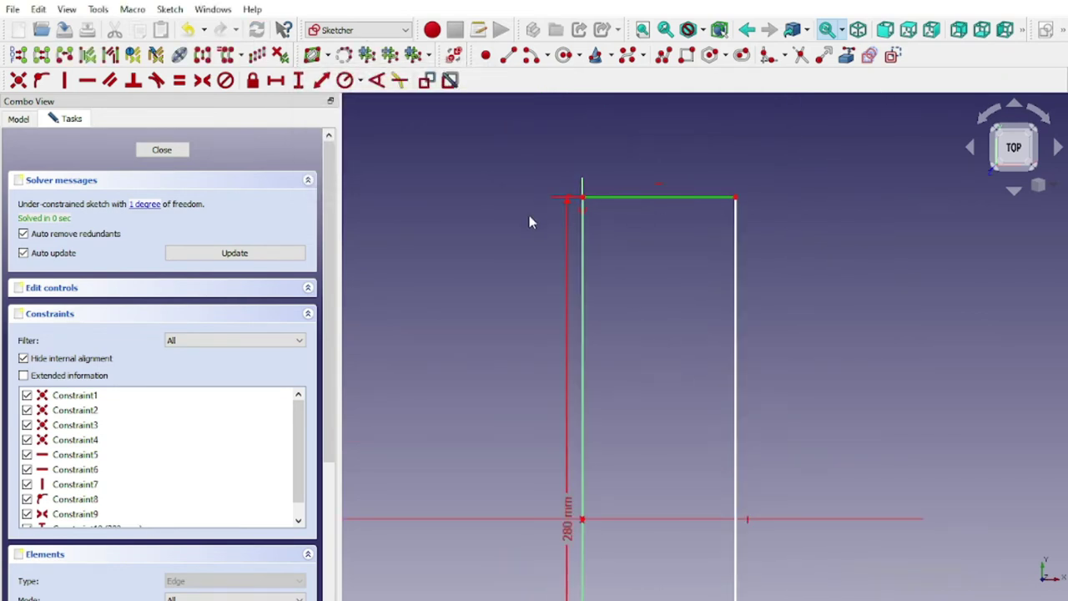
left_click(275, 80)
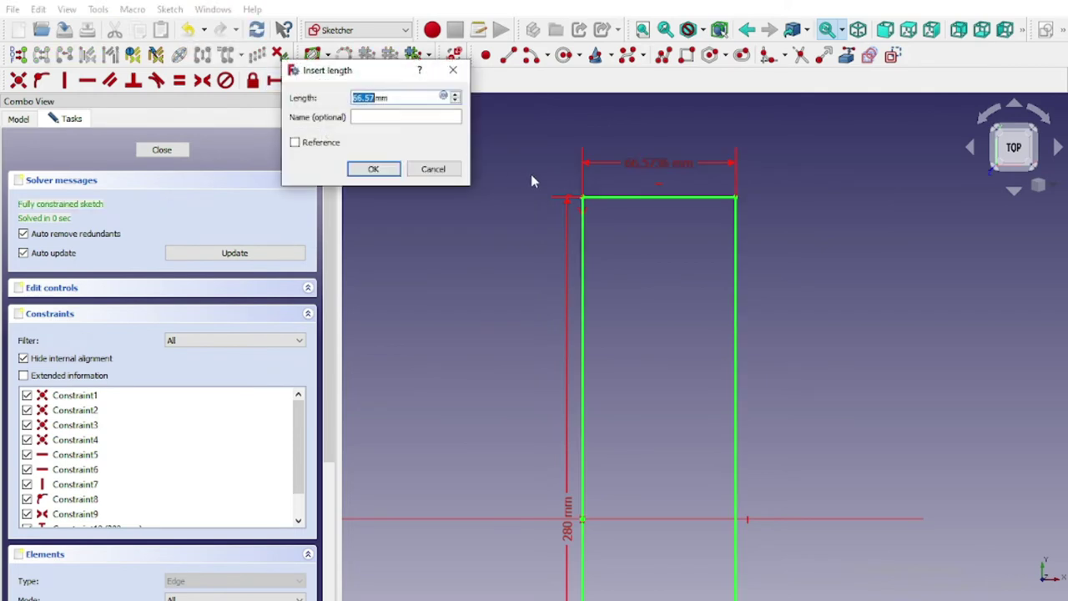
type("80")
key("Return")
scroll(735, 242, "up", 1)
scroll(718, 317, "down", 1)
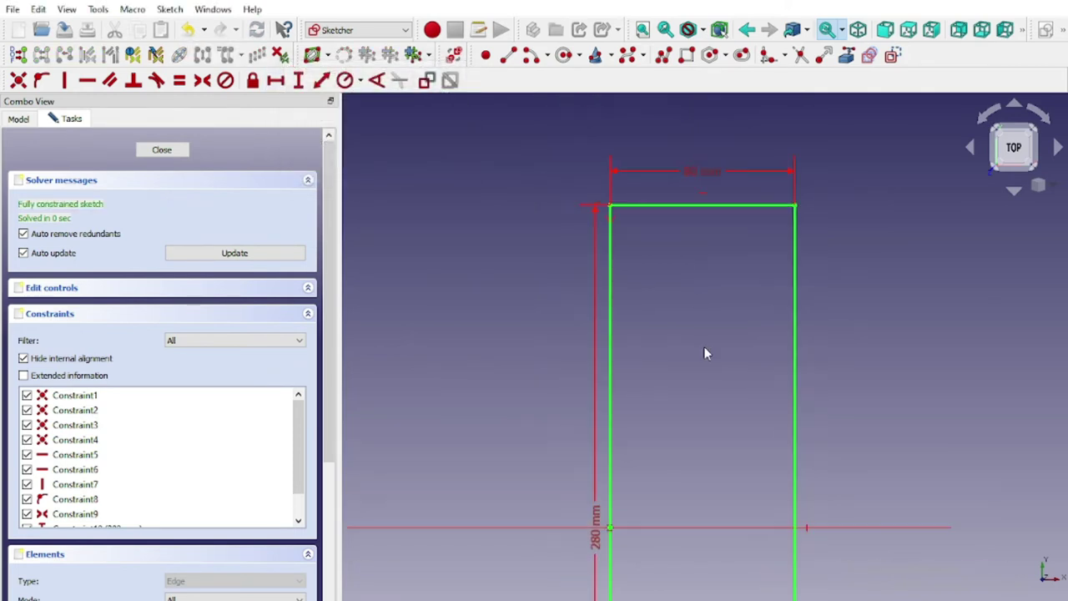
scroll(509, 276, "up", 1)
middle_click_drag(499, 265, 421, 255)
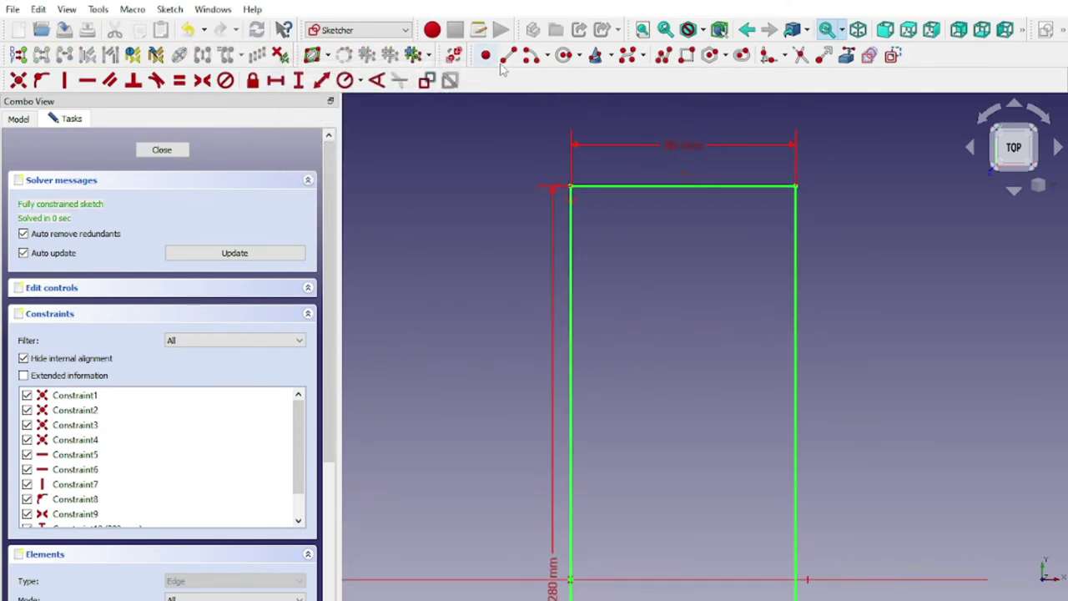
Step: Draw a circle near the top and place its centre 36 mm from the left edge
left_click(691, 275)
scroll(670, 239, "up", 1)
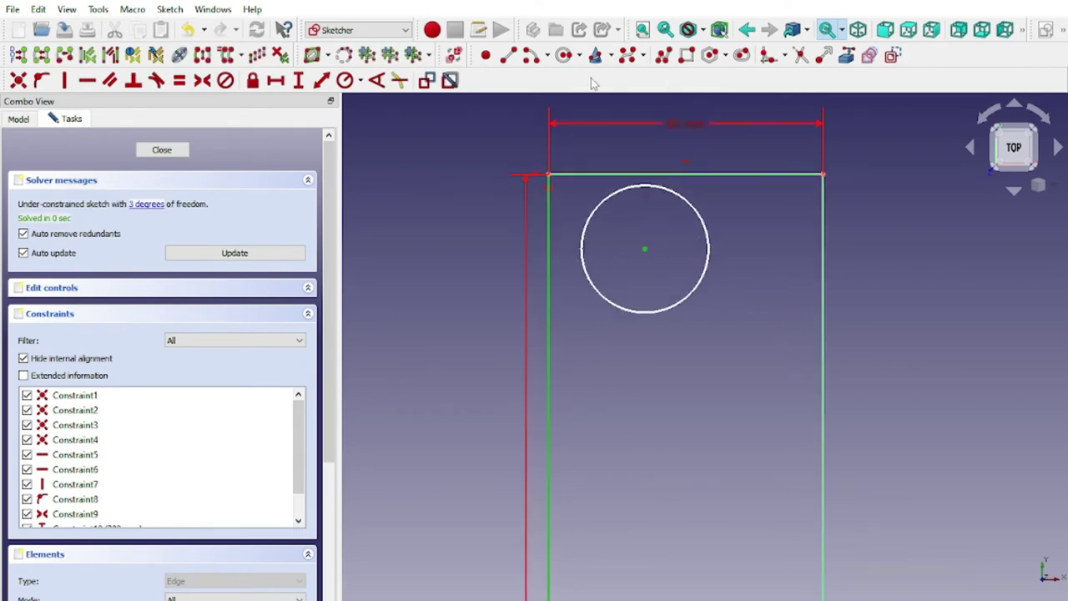
left_click(329, 83)
type("38")
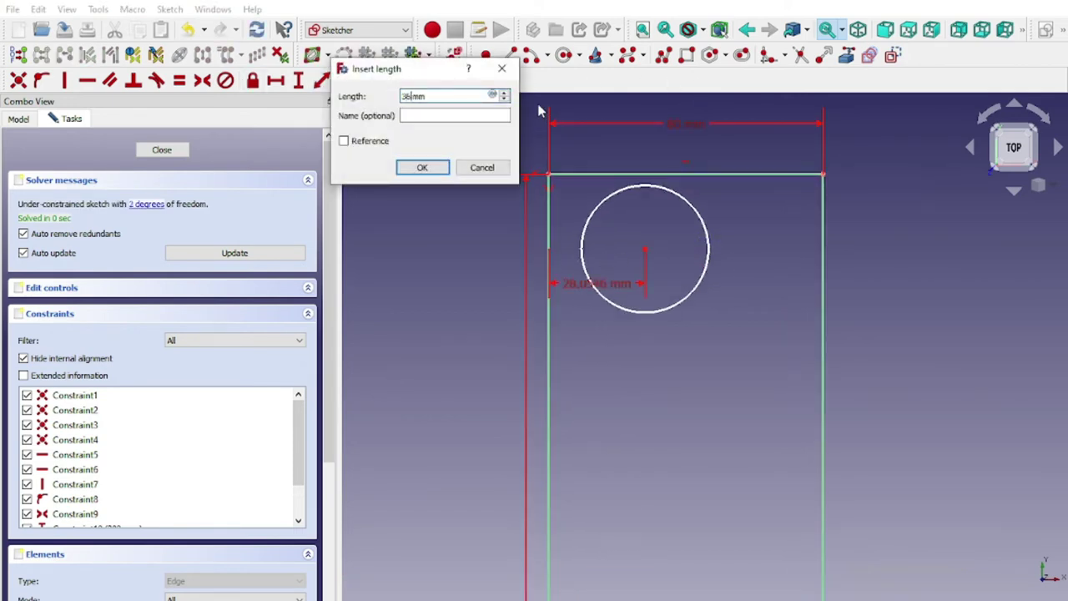
key("Return")
scroll(685, 245, "up", 2)
scroll(766, 270, "down", 1)
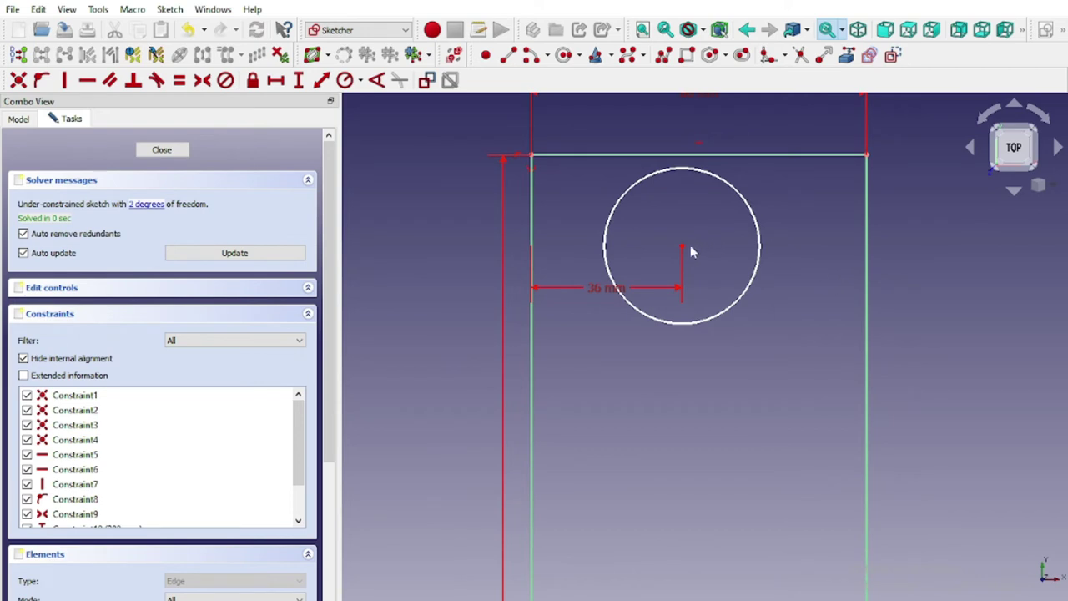
Step: Place the circle centre 32 mm below the top edge and give it a 12 mm radius
left_click(323, 80)
left_click(706, 155)
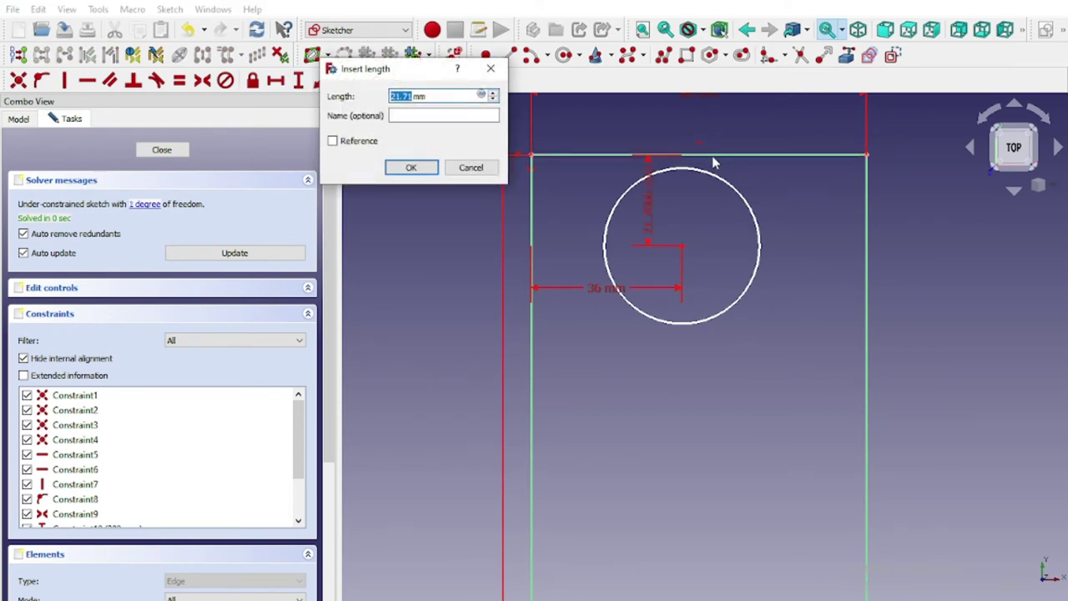
type("30")
key("Return")
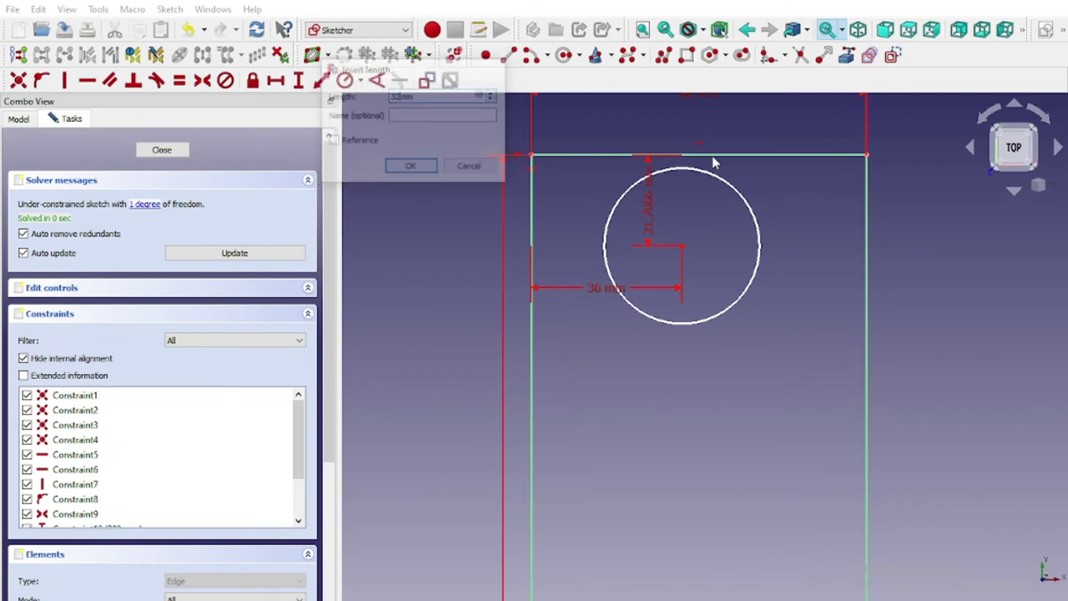
scroll(712, 159, "up", 1)
scroll(712, 159, "up", 1)
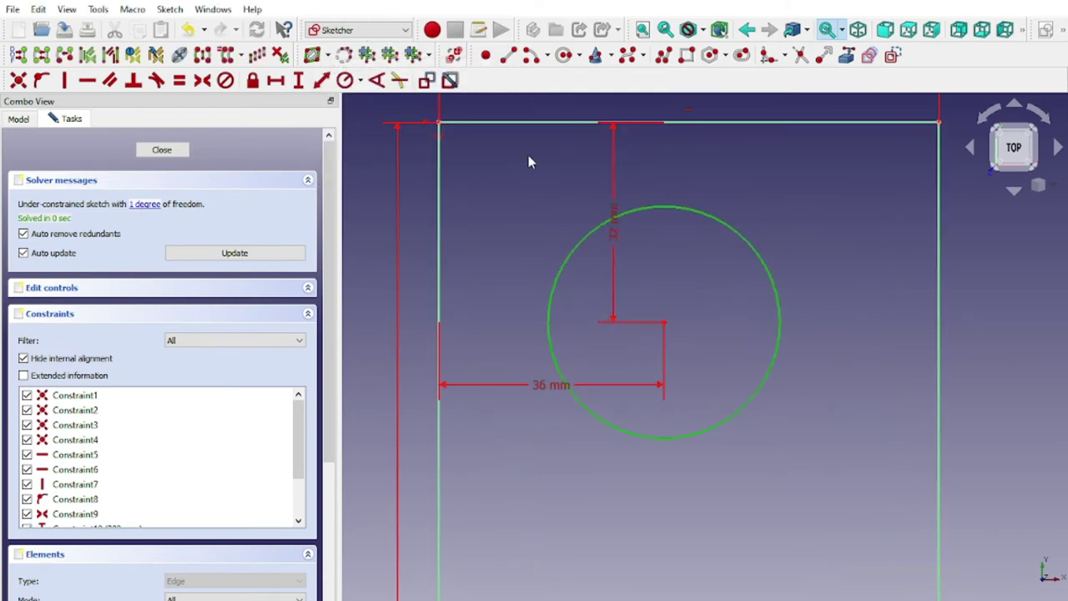
left_click(346, 81)
type("2mm")
key("Return")
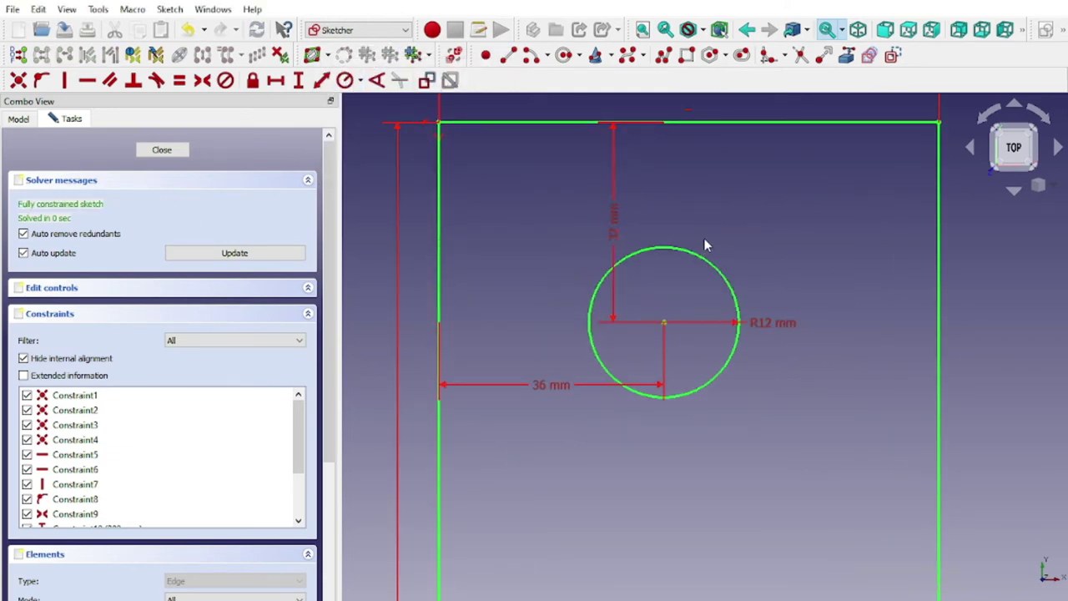
scroll(667, 265, "down", 1)
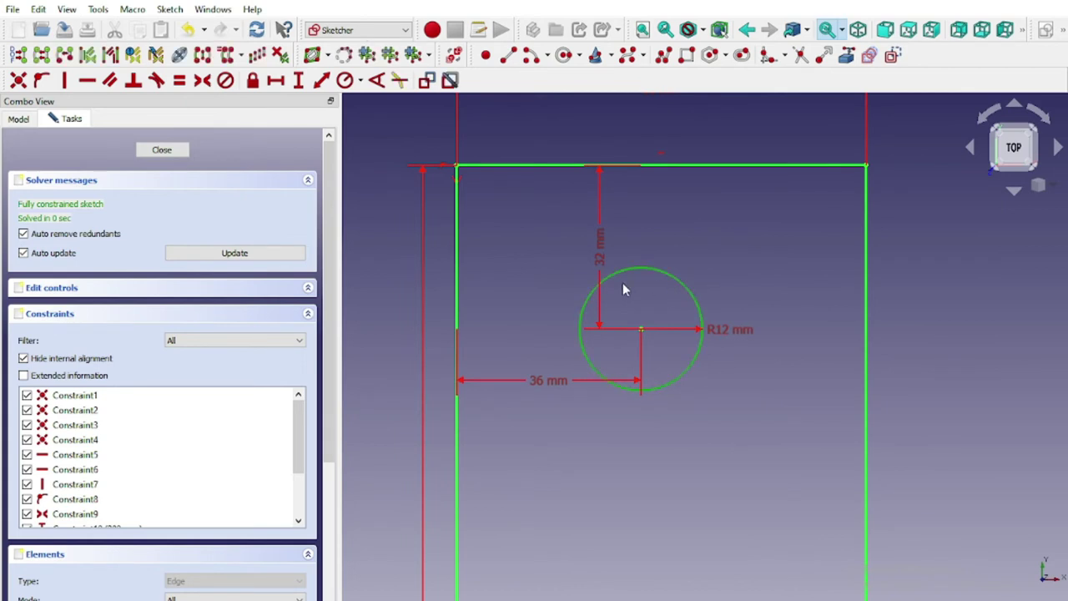
Step: Create and place a 2-column, 4-row array of the circle
left_click(256, 55)
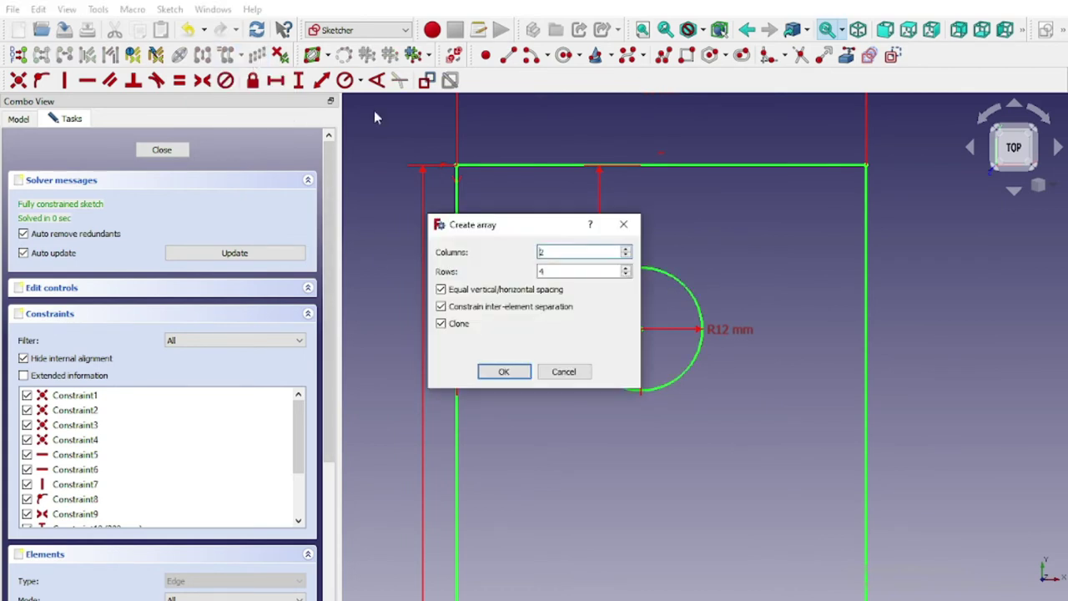
left_click(504, 372)
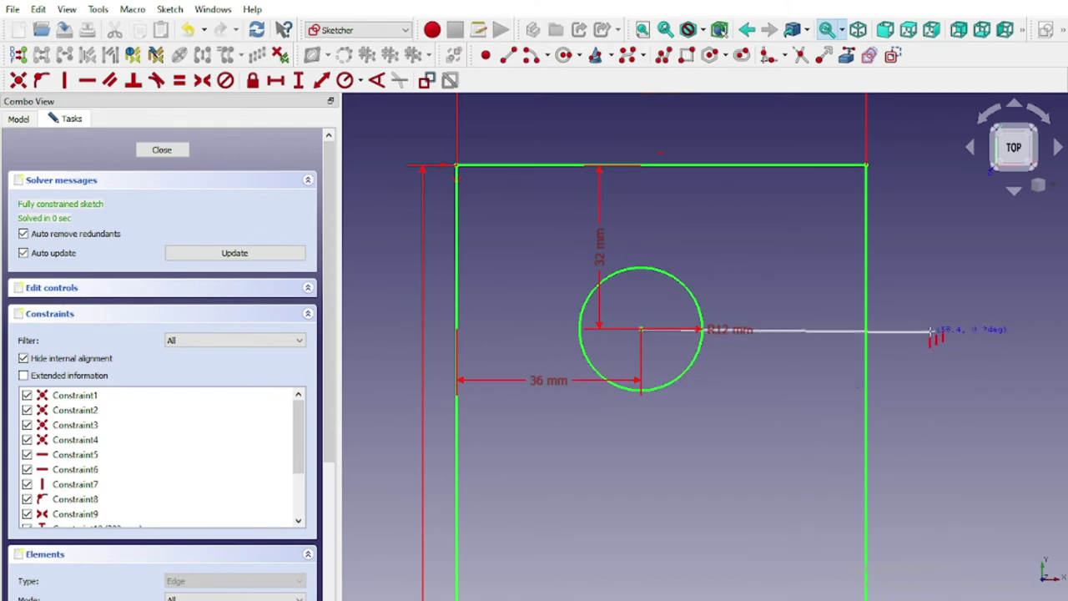
left_click(898, 399)
scroll(895, 404, "up", 1)
right_click(900, 389)
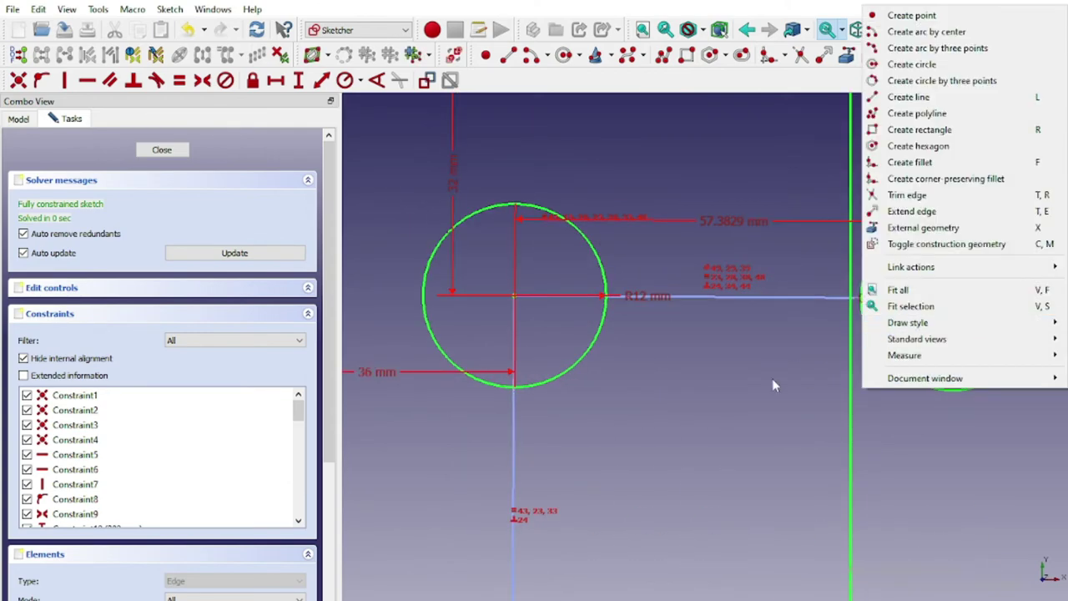
key("Escape")
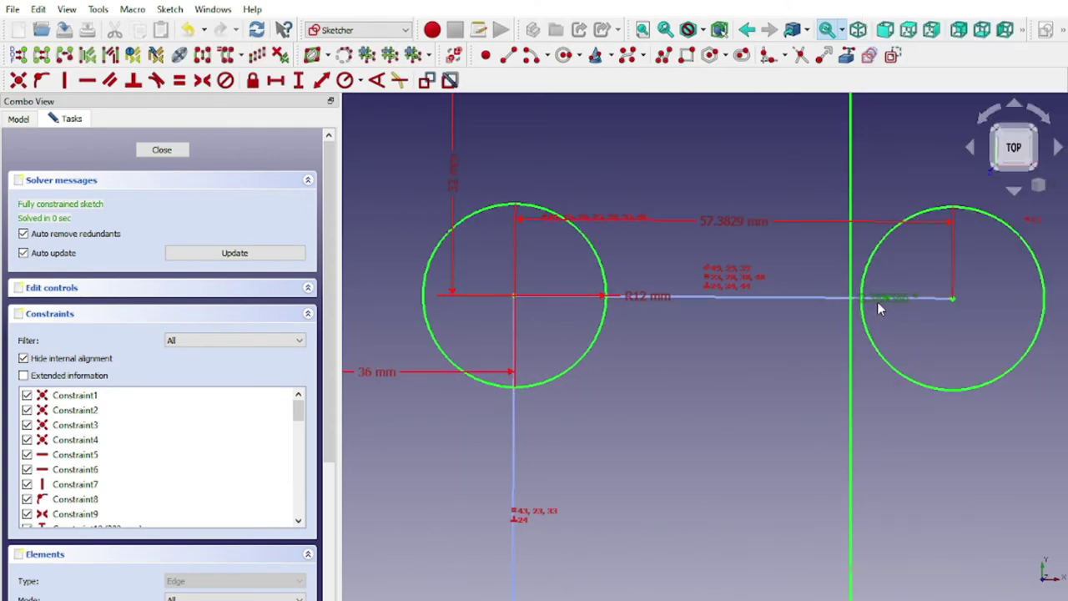
Step: Set the spacing between the hole pairs to 72 mm
double_click(877, 304)
key("Escape")
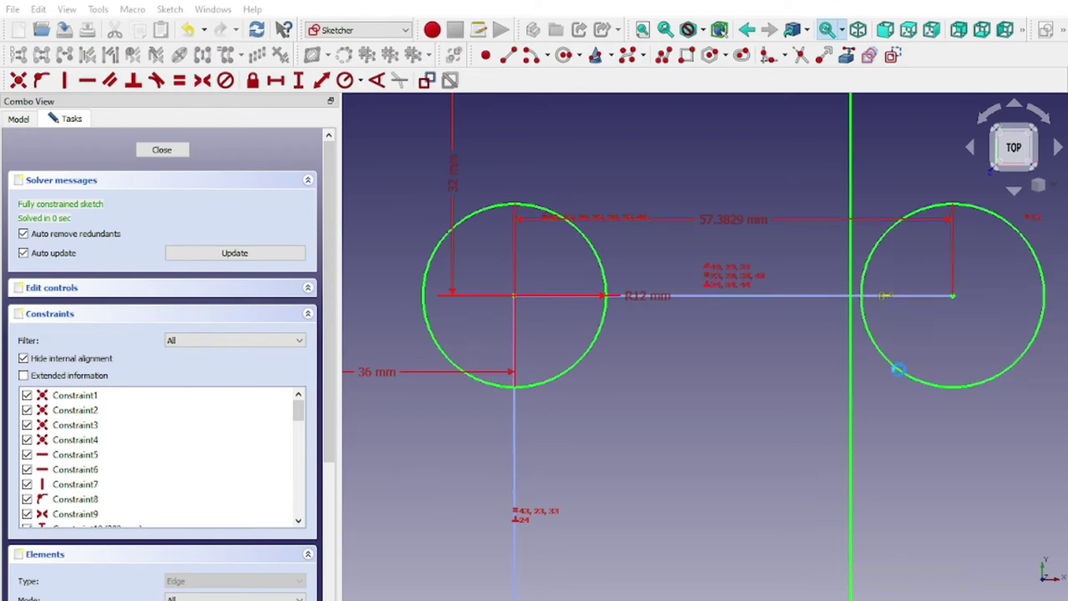
scroll(862, 382, "down", 2)
scroll(833, 488, "down", 2)
scroll(768, 334, "down", 2)
scroll(848, 385, "up", 1)
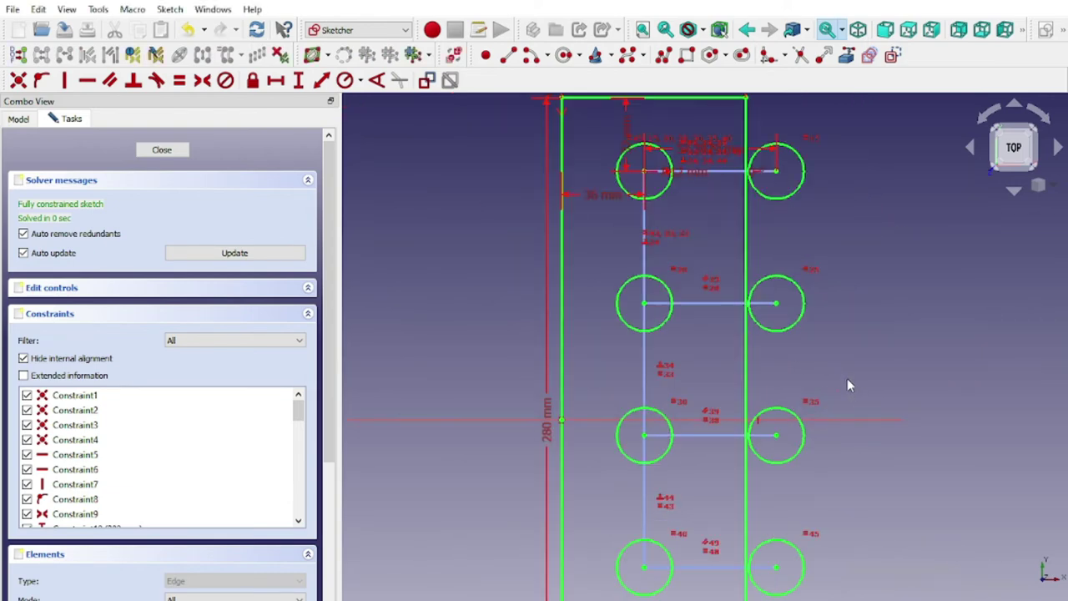
scroll(693, 117, "up", 3)
scroll(718, 167, "up", 2)
double_click(747, 168)
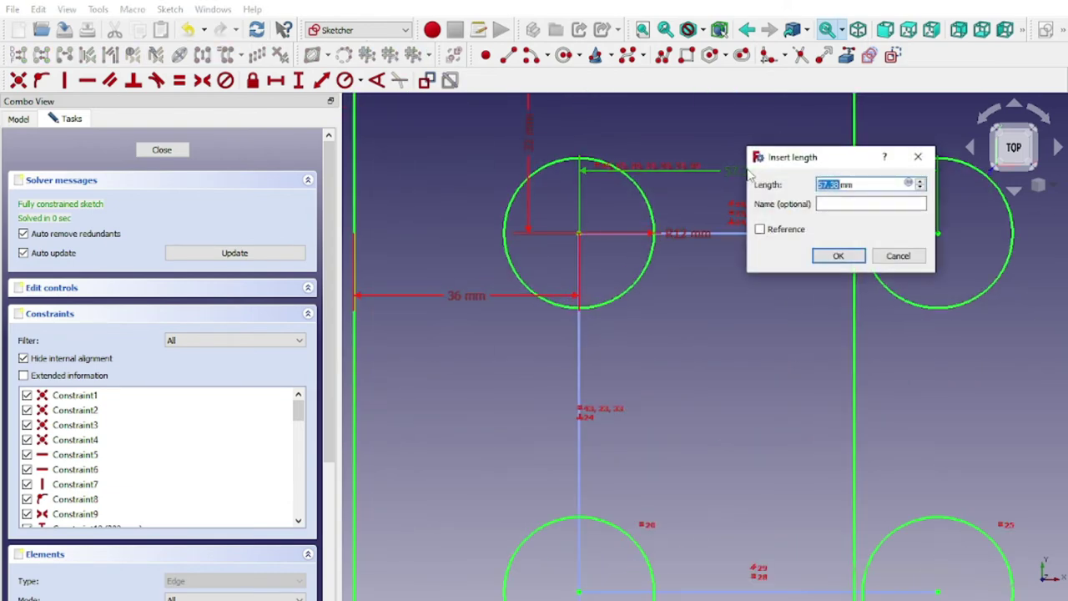
key("Return")
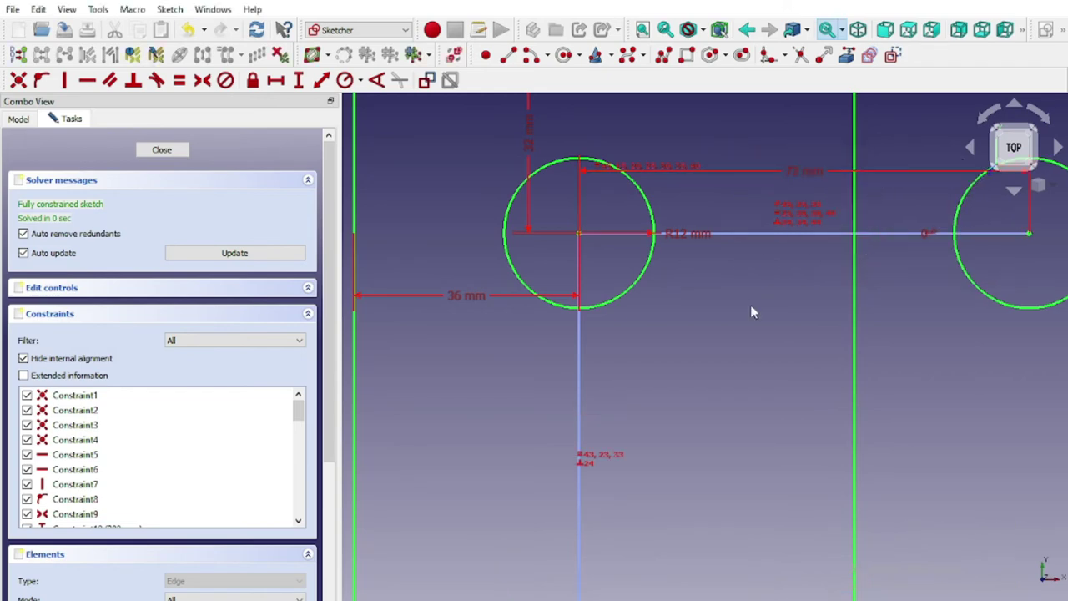
Step: Close the sketch and pad it into a solid four-hole strip
scroll(751, 307, "down", 3)
scroll(876, 501, "down", 1)
scroll(772, 331, "up", 4)
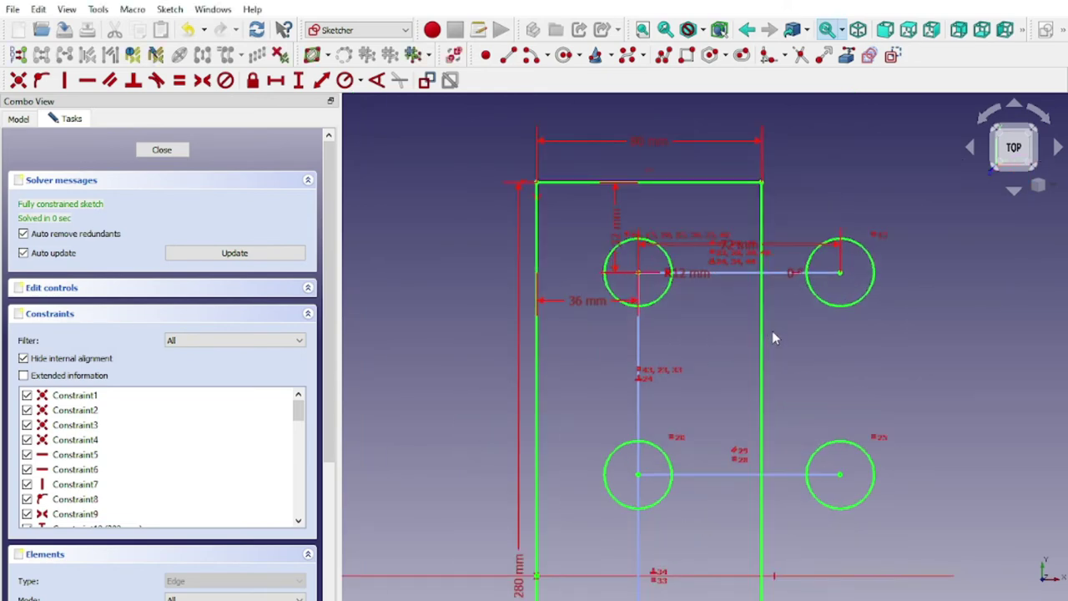
scroll(772, 331, "down", 1)
mouse_move(734, 509)
middle_mouse_down()
mouse_move(735, 269)
mouse_move(800, 303)
middle_mouse_up()
scroll(849, 233, "up", 2)
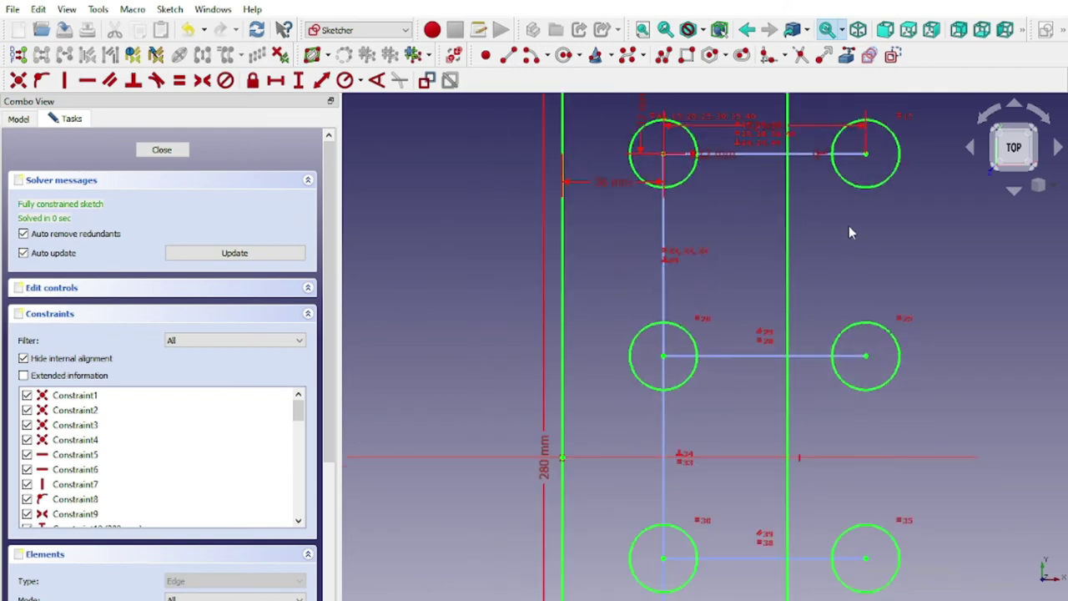
scroll(844, 204, "down", 2)
middle_click_drag(847, 253, 758, 263)
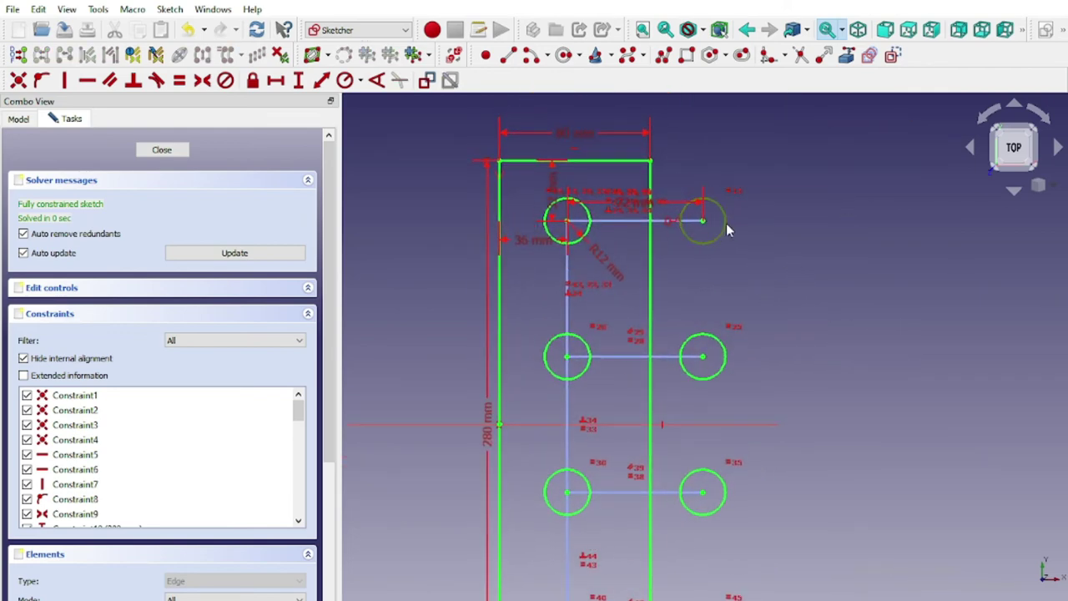
scroll(710, 338, "down", 1)
middle_click_drag(733, 470, 741, 387)
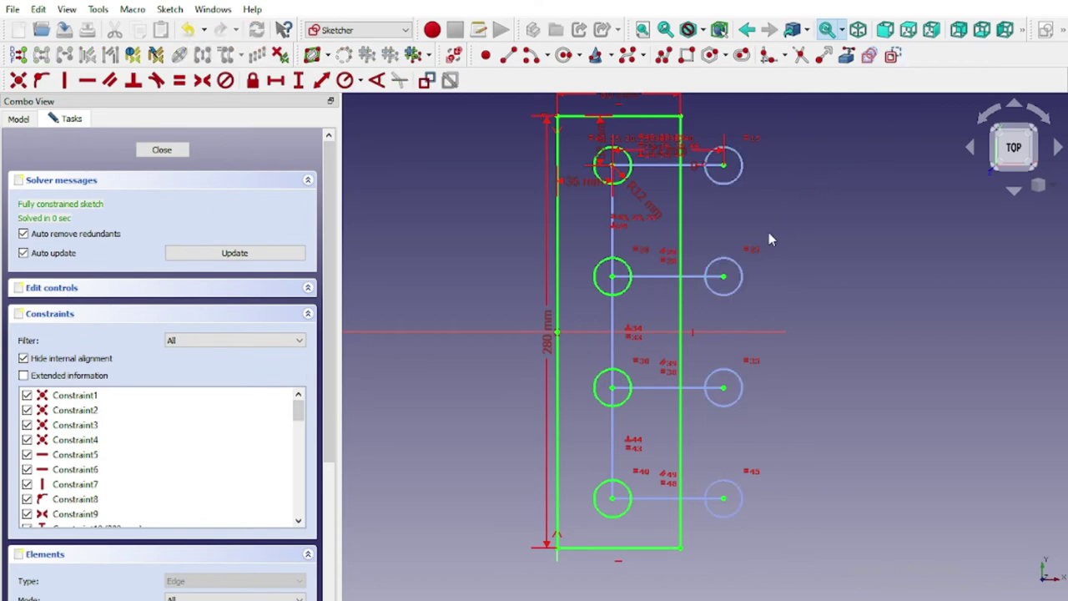
left_click(161, 150)
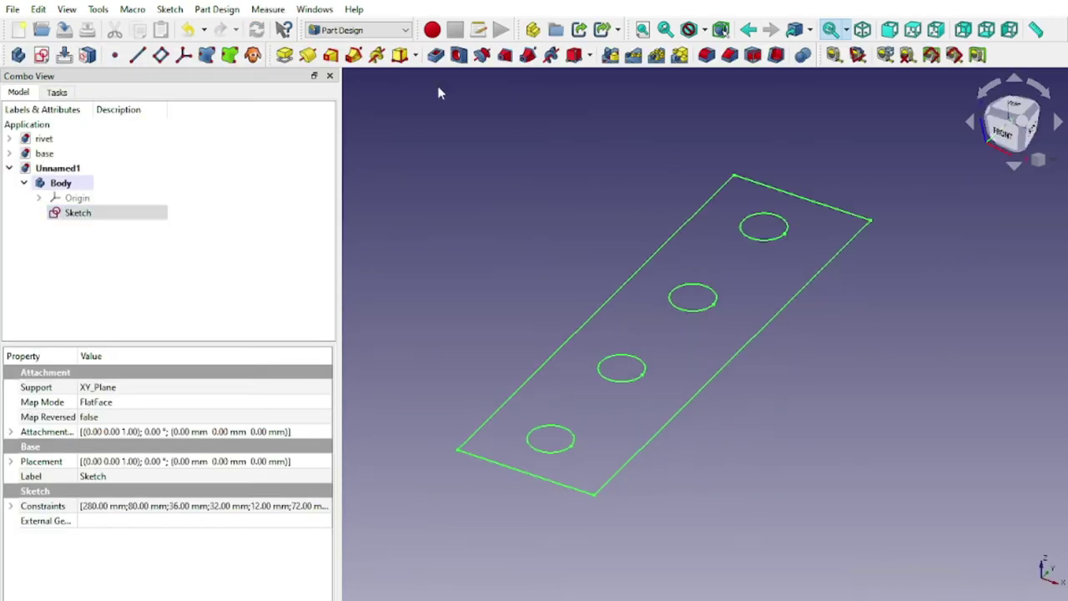
left_click(284, 55)
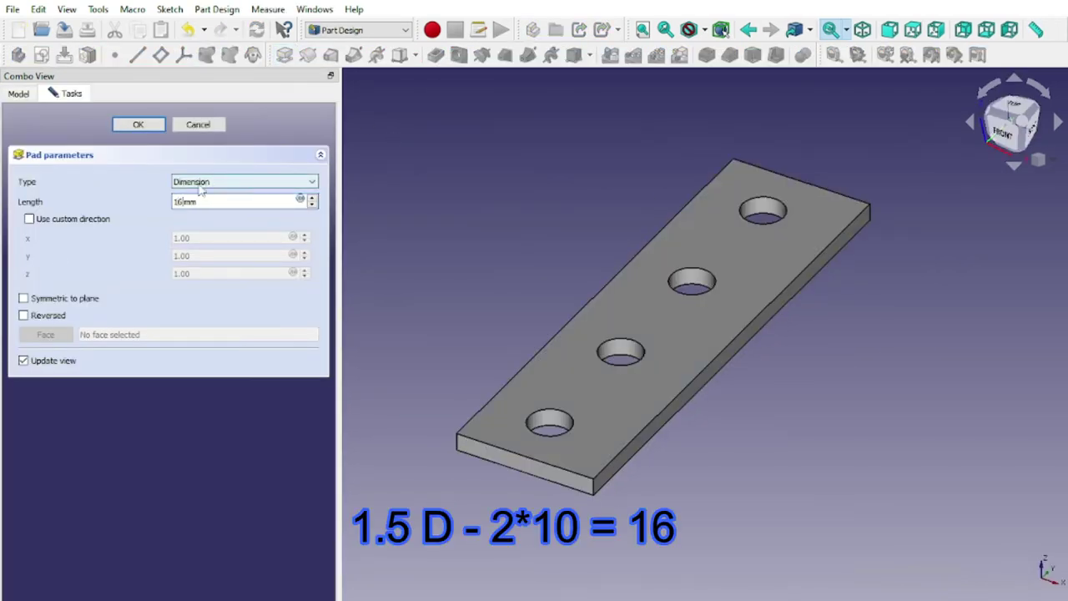
left_click(139, 124)
mouse_move(759, 425)
middle_mouse_down()
mouse_move(849, 447)
mouse_move(747, 417)
middle_mouse_up()
scroll(747, 418, "up", 2)
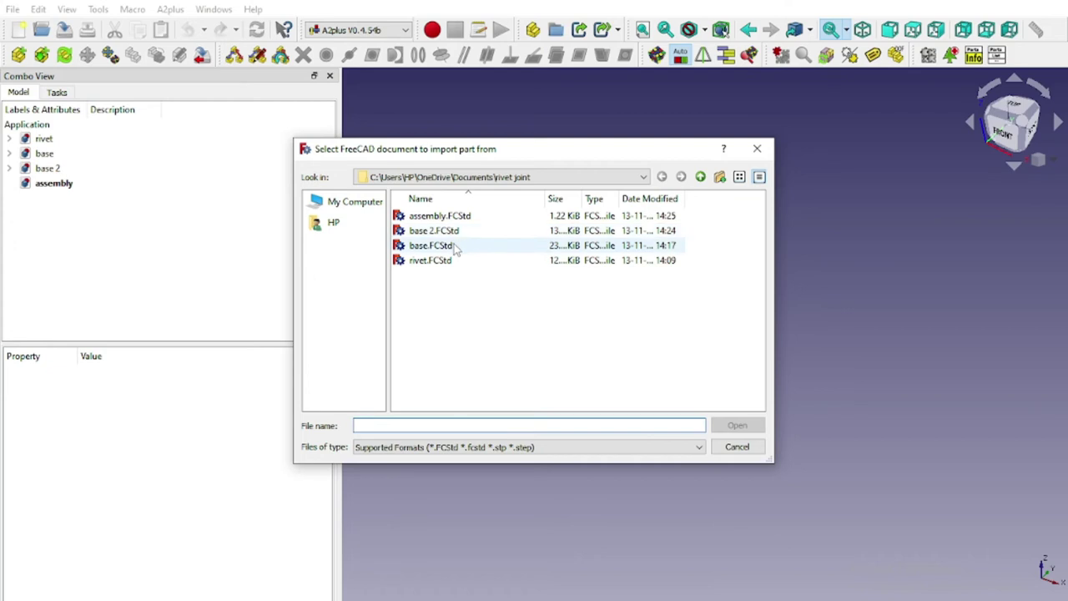
Step: Import base.FCStd into the assembly as base_001 and check its placement
double_click(455, 246)
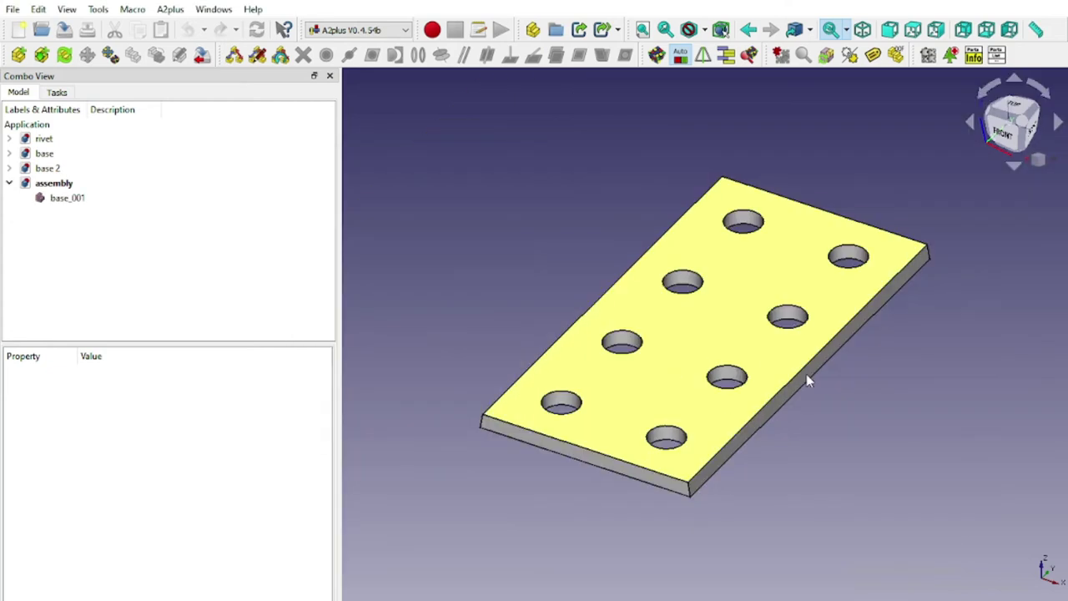
left_click(67, 202)
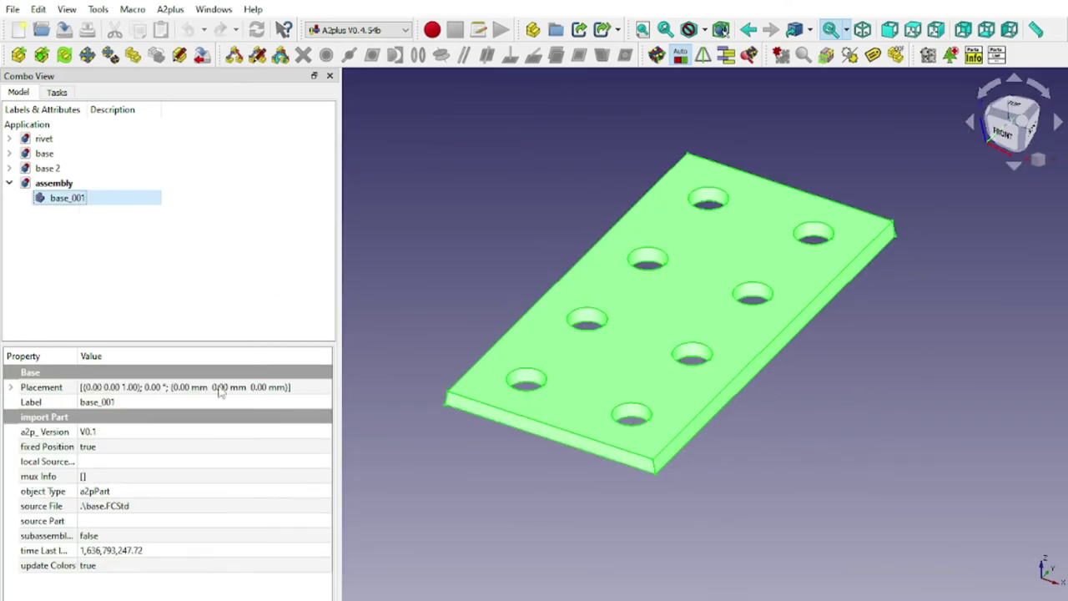
left_click(11, 388)
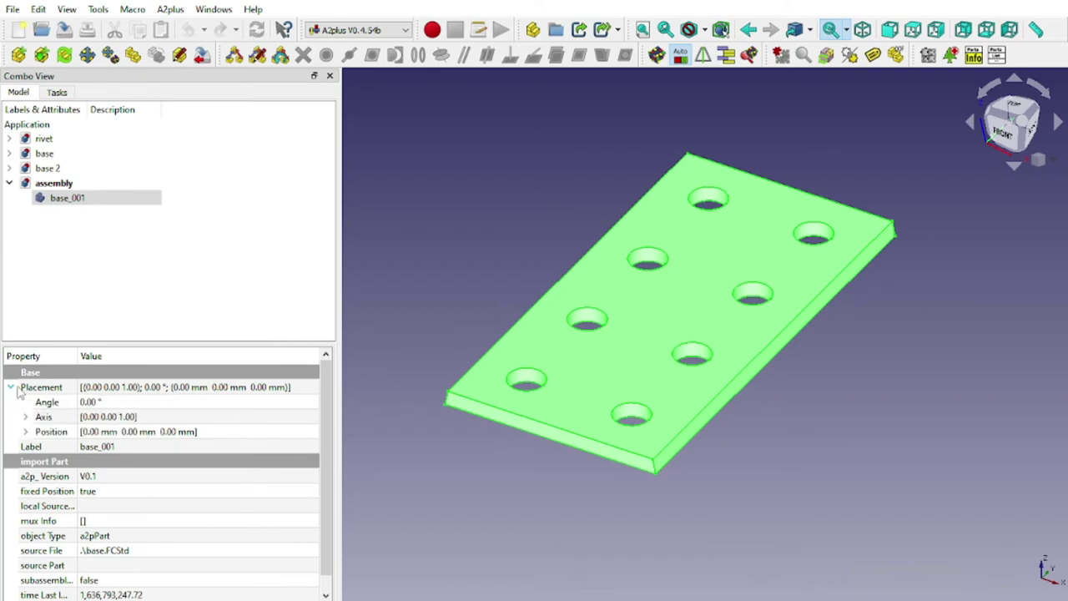
left_click(11, 389)
Step: Flip the base plate 180° about its Y axis with the transform dragger in Front view
double_click(85, 200)
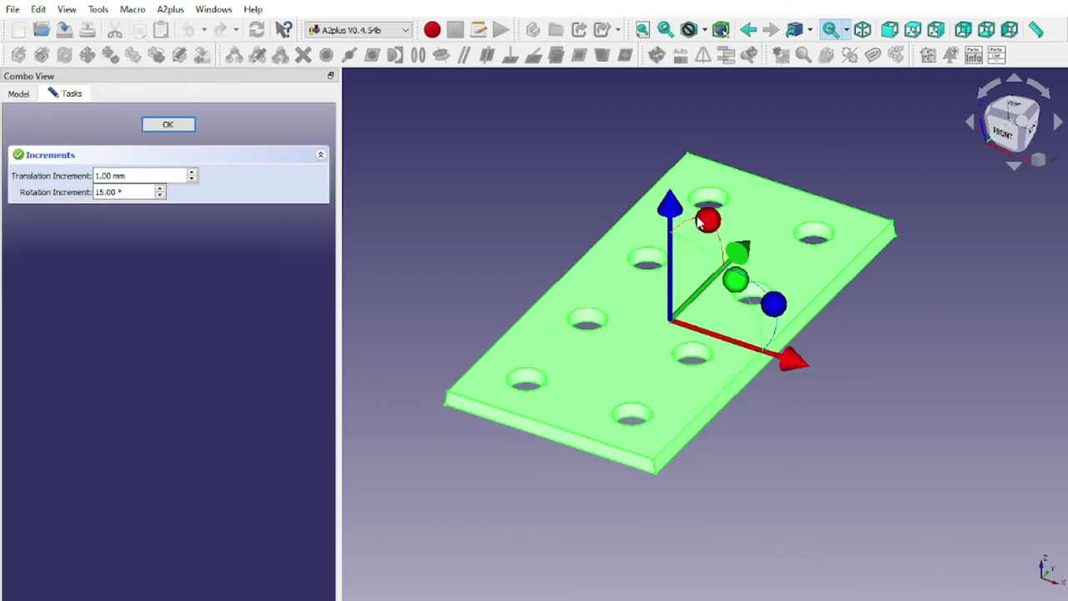
left_click(1013, 143)
left_click_drag(746, 251, 628, 391)
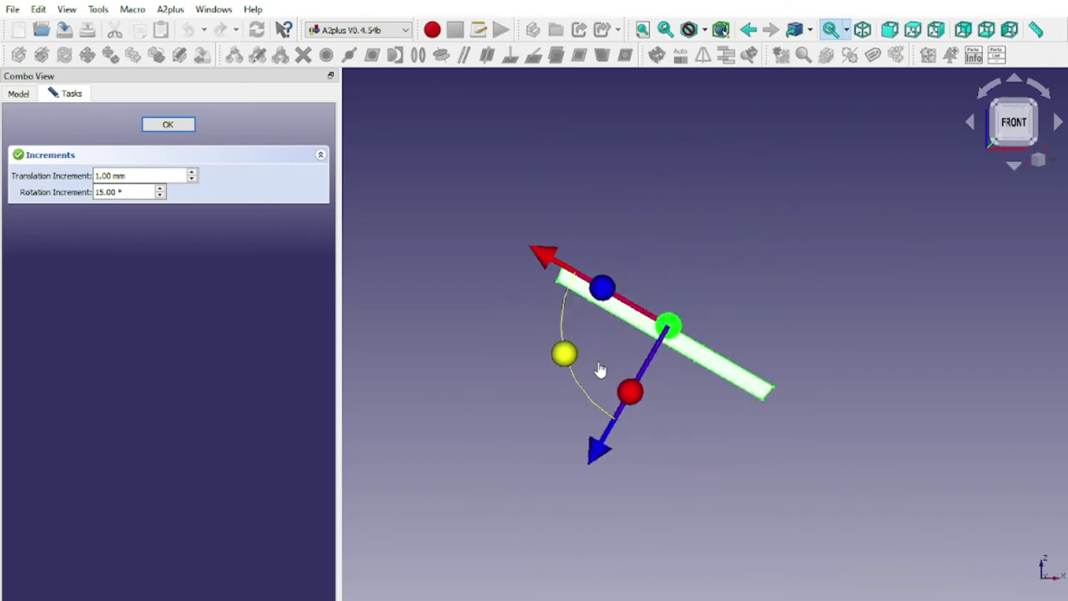
left_click(171, 125)
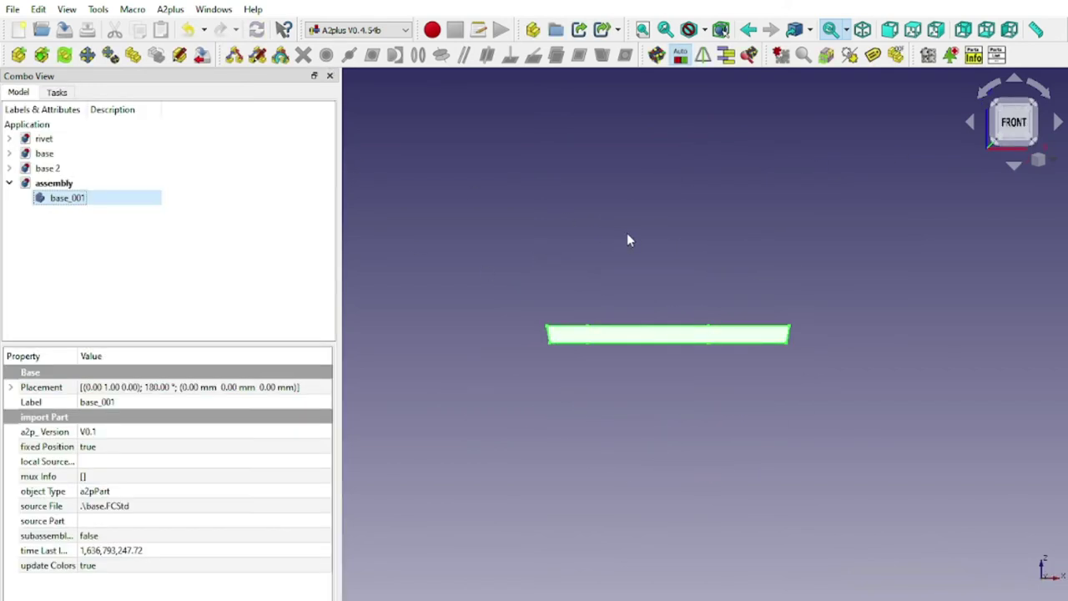
mouse_move(626, 233)
middle_mouse_down()
mouse_move(689, 259)
mouse_move(813, 467)
mouse_move(787, 198)
mouse_move(761, 221)
mouse_move(835, 317)
middle_mouse_up()
left_click(794, 198)
scroll(877, 359, "down", 2)
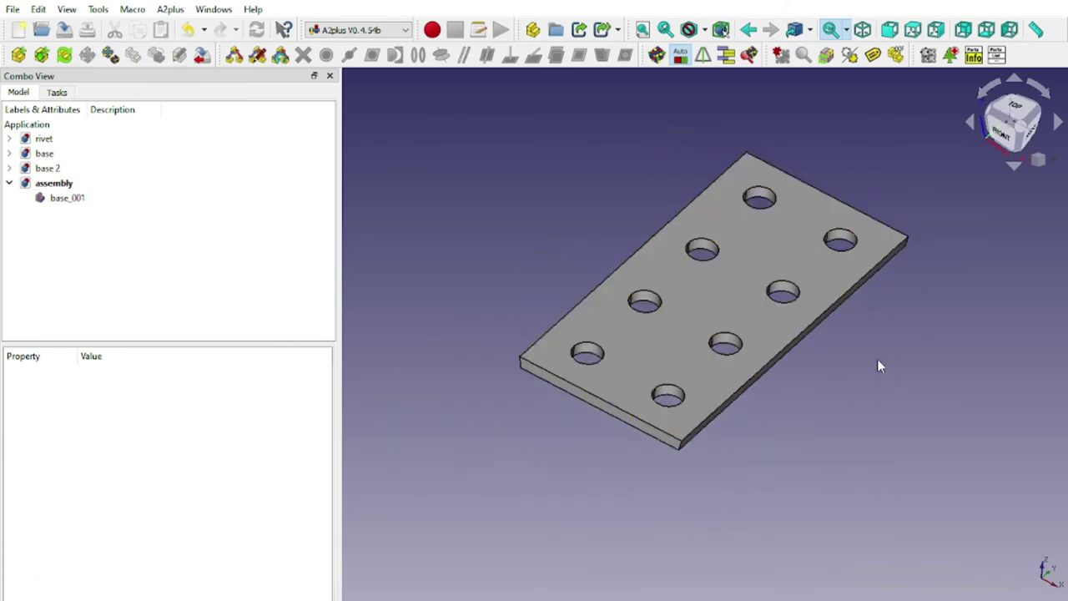
Step: Import base 2.FCStd as base 2_001 and align one of its holes axially with a base plate hole
left_click(18, 54)
left_click(431, 231)
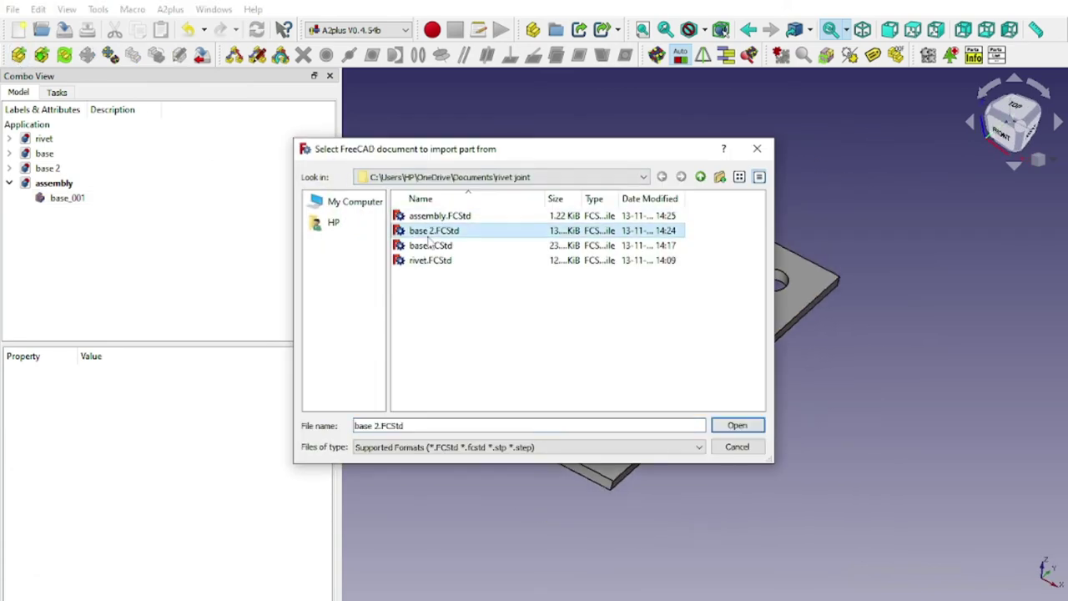
left_click(748, 430)
left_click(867, 433)
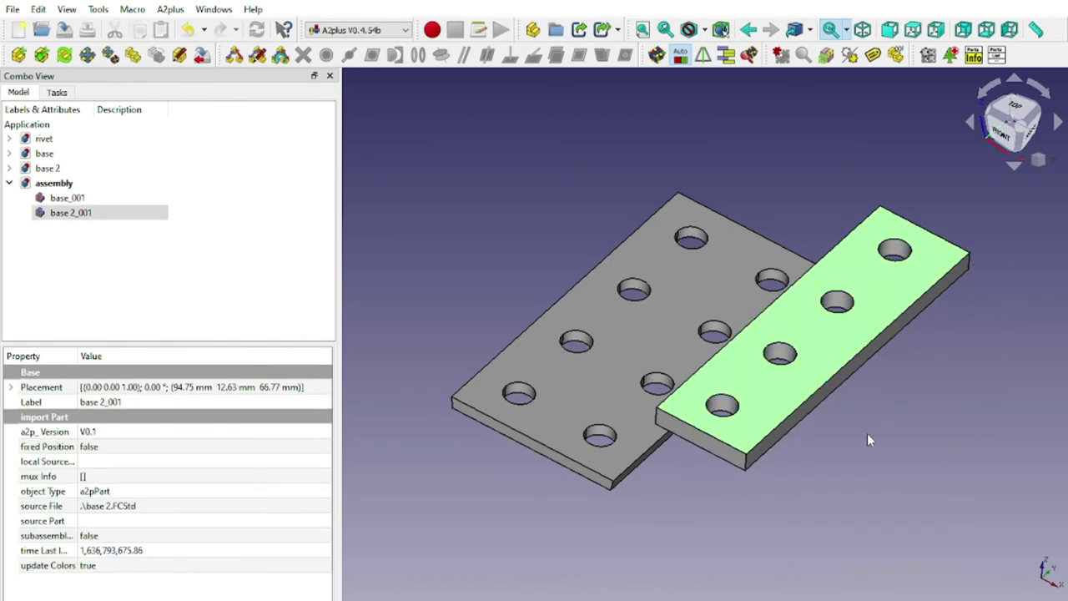
scroll(653, 387, "up", 3)
left_click(653, 386)
left_click(466, 430, "ctrl")
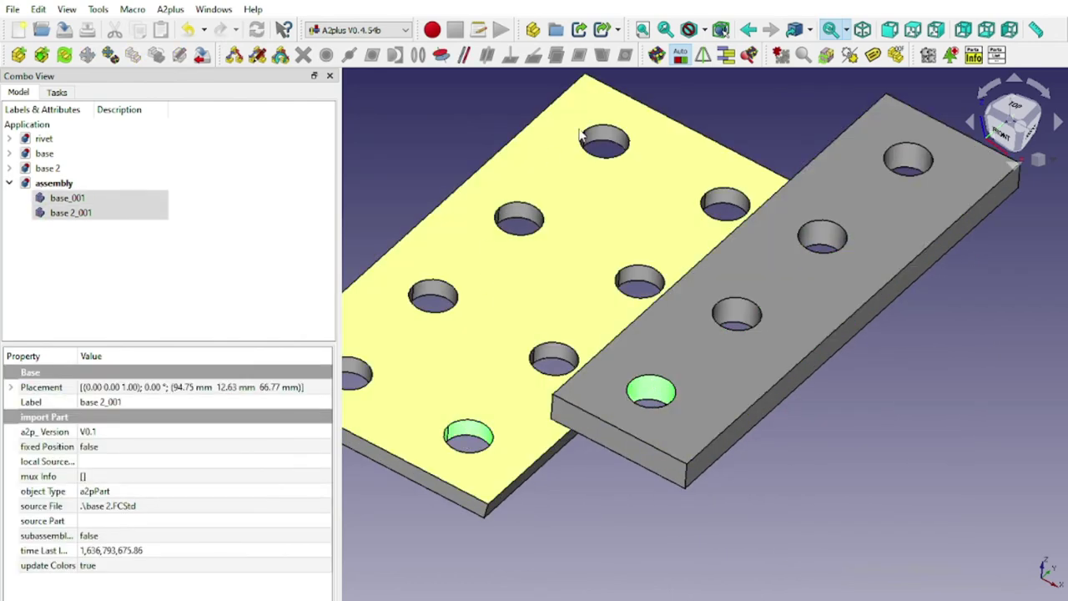
left_click(441, 54)
left_click(508, 255)
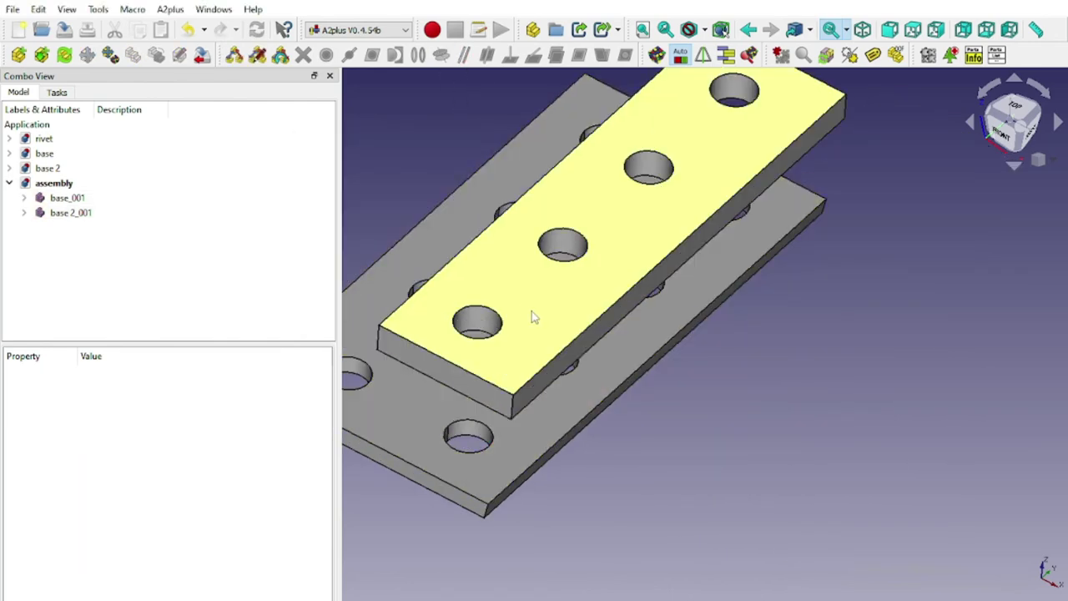
Step: Make the strip's bottom face coincident with the base plate's top face
mouse_move(532, 311)
middle_mouse_down()
mouse_move(751, 443)
mouse_move(715, 320)
mouse_move(584, 359)
middle_mouse_up()
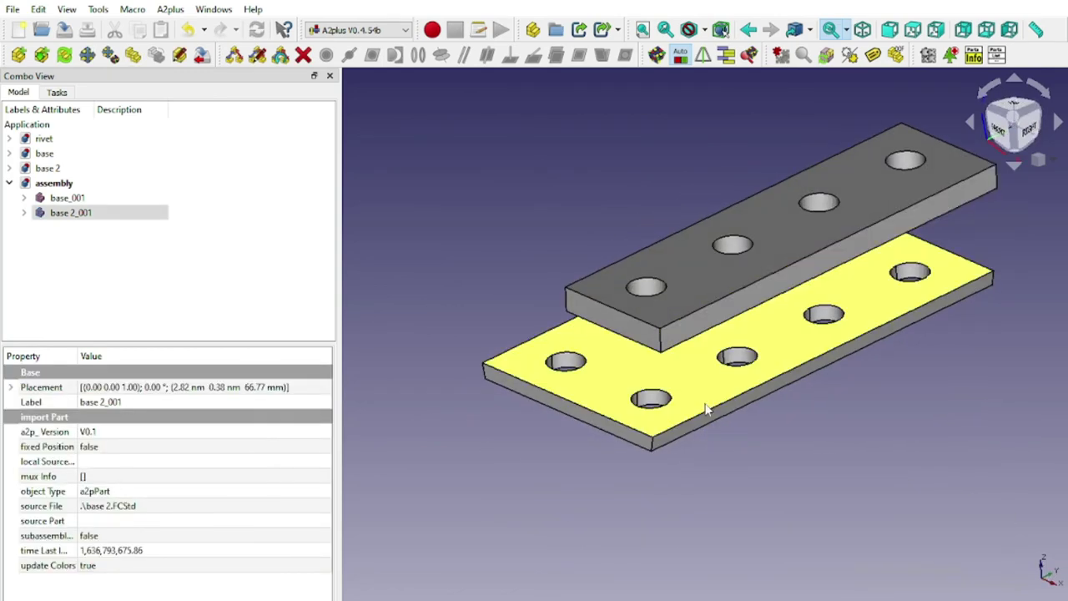
left_click(568, 367)
mouse_move(716, 304)
middle_mouse_down()
mouse_move(719, 340)
mouse_move(710, 350)
mouse_move(701, 342)
middle_mouse_up()
left_click(722, 345, "ctrl")
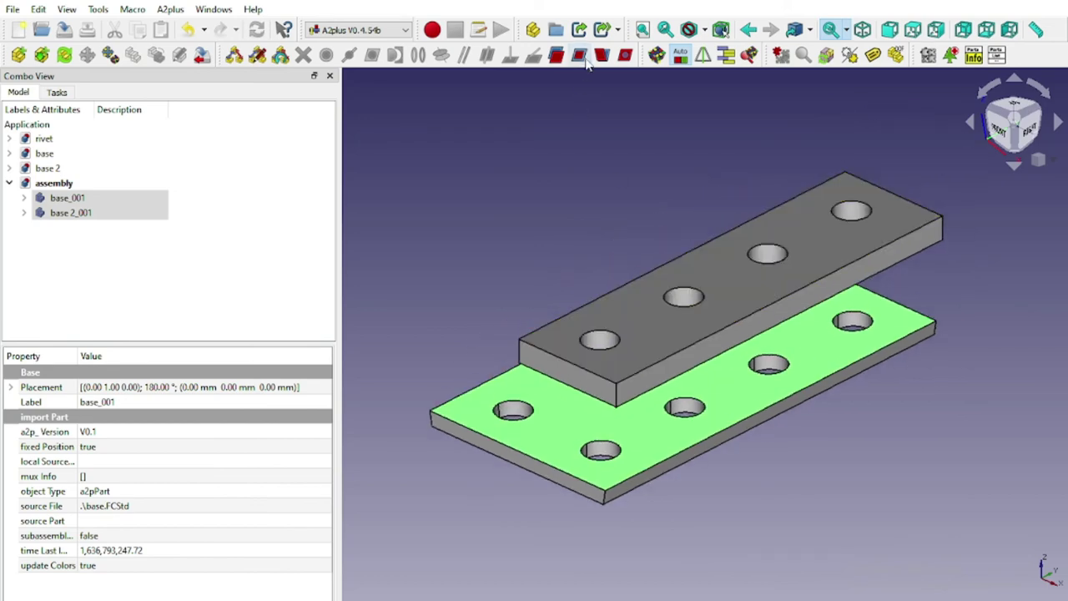
left_click(441, 54)
left_click(519, 266)
Step: Duplicate the four-hole strip as base 2_002 above the plates
mouse_move(565, 316)
middle_mouse_down()
mouse_move(582, 346)
mouse_move(577, 334)
mouse_move(568, 342)
middle_mouse_up()
left_click(624, 334)
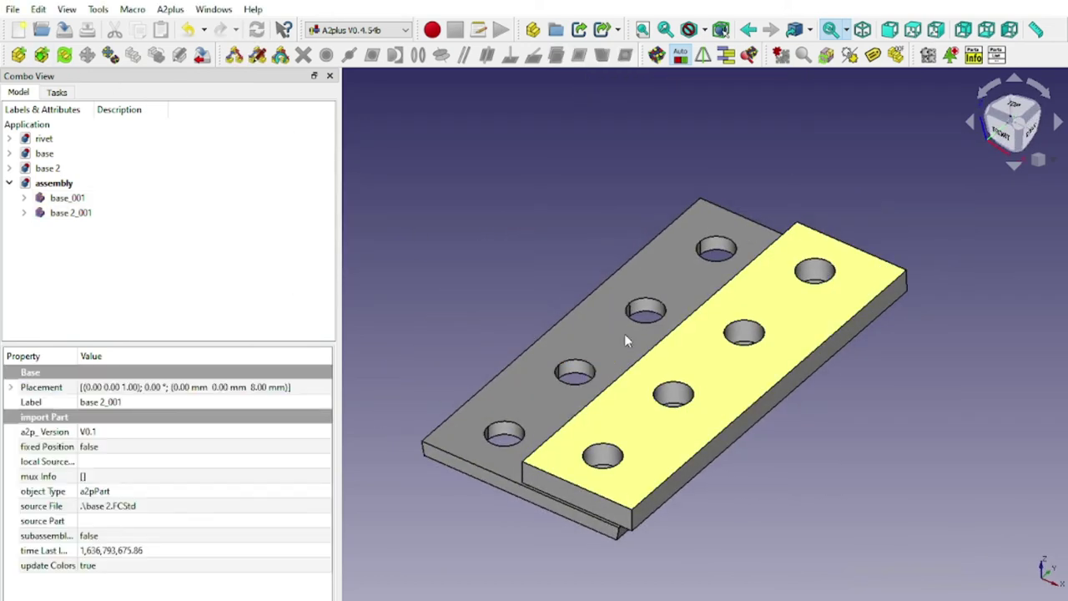
left_click(133, 54)
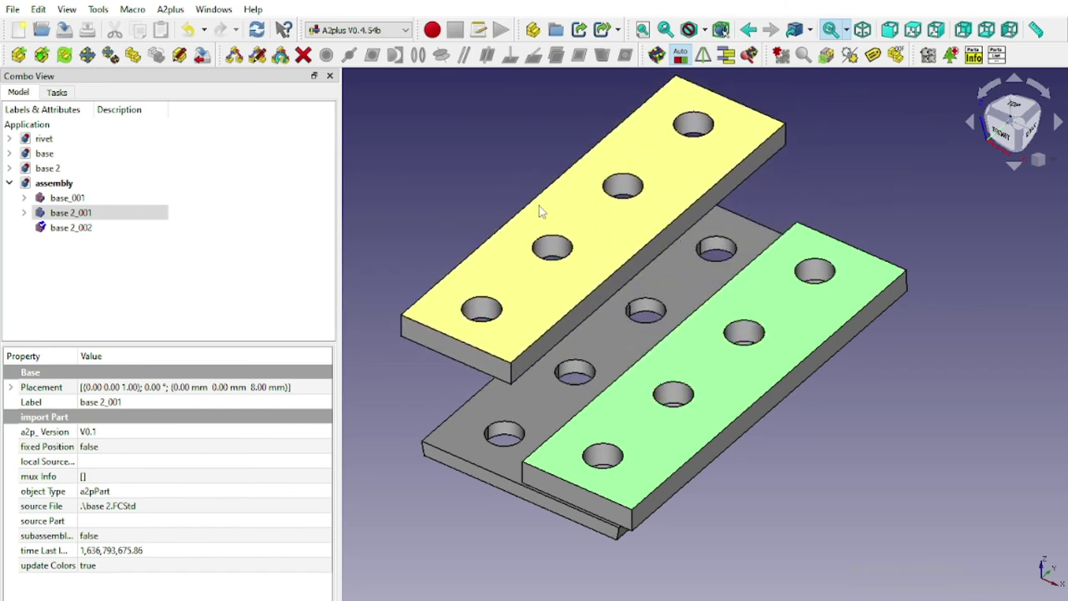
left_click(529, 203)
left_click(1014, 122)
Step: Flip the copied strip base 2_002 by 180° with the transform dragger
scroll(496, 234, "up", 1)
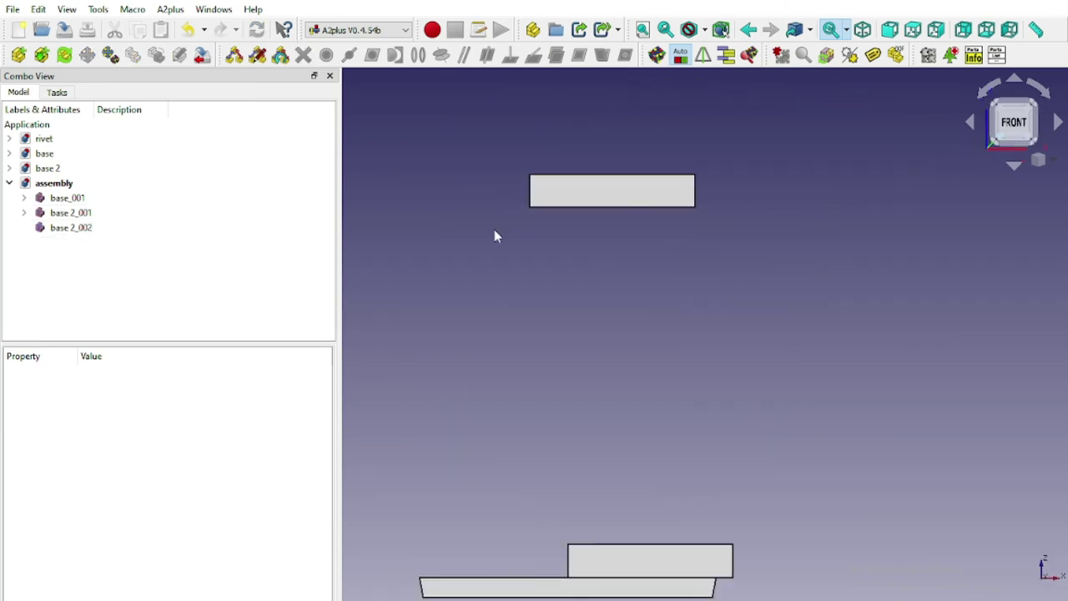
double_click(71, 227)
scroll(672, 208, "down", 2)
left_click_drag(672, 208, 565, 255)
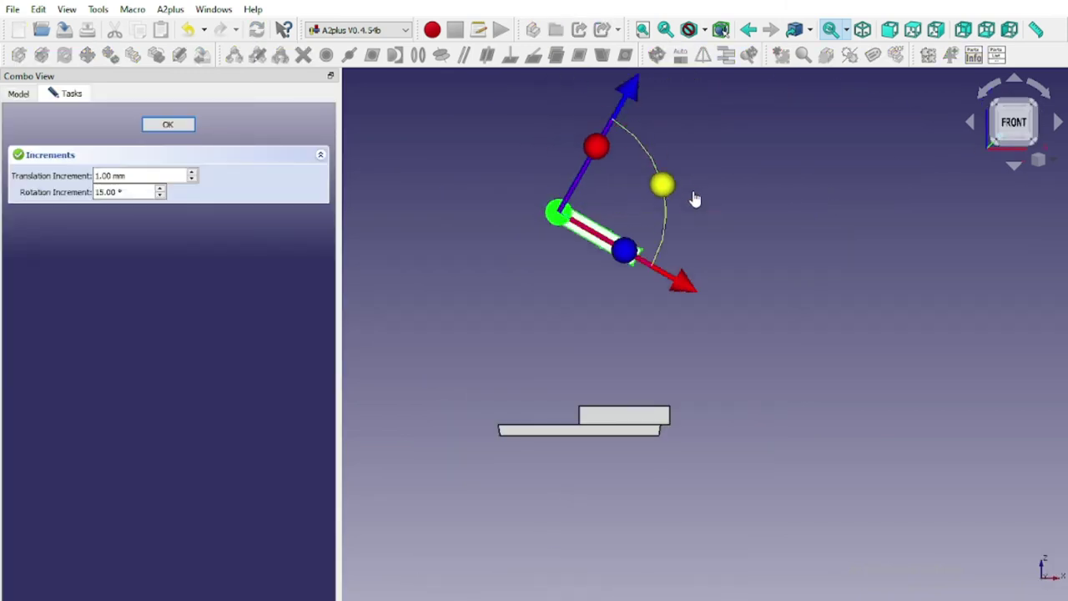
scroll(688, 244, "up", 1)
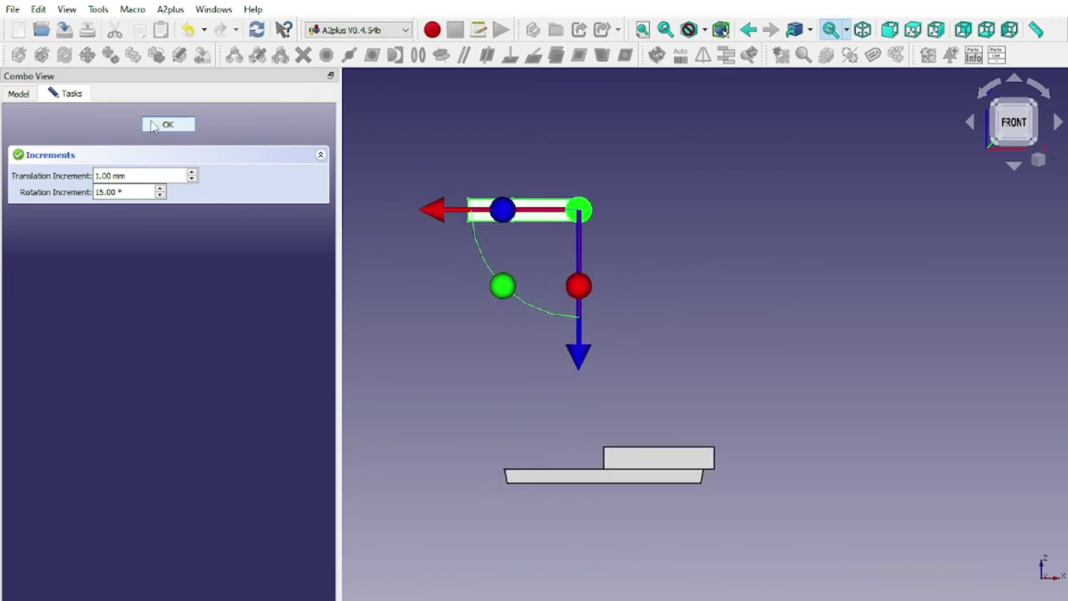
left_click(167, 124)
Step: Align a hole of the copied strip axially with the matching base plate hole
mouse_move(587, 216)
middle_mouse_down()
mouse_move(731, 259)
mouse_move(715, 319)
middle_mouse_up()
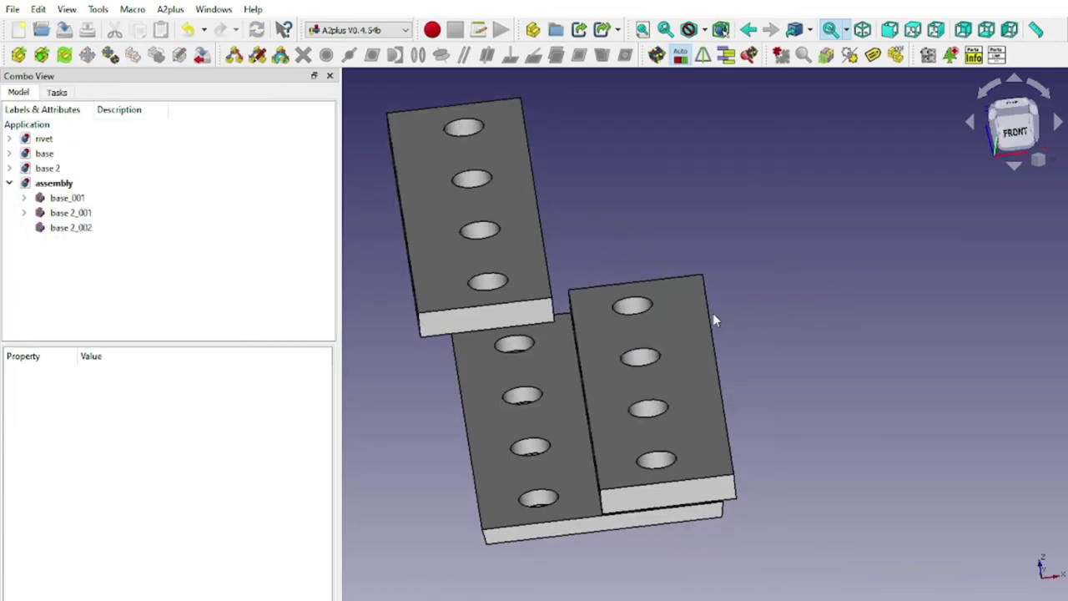
left_click(488, 282)
left_click(538, 498, "ctrl")
mouse_move(660, 276)
middle_mouse_down()
mouse_move(690, 248)
mouse_move(609, 269)
mouse_move(710, 303)
middle_mouse_up()
left_click(442, 56)
left_click(503, 255)
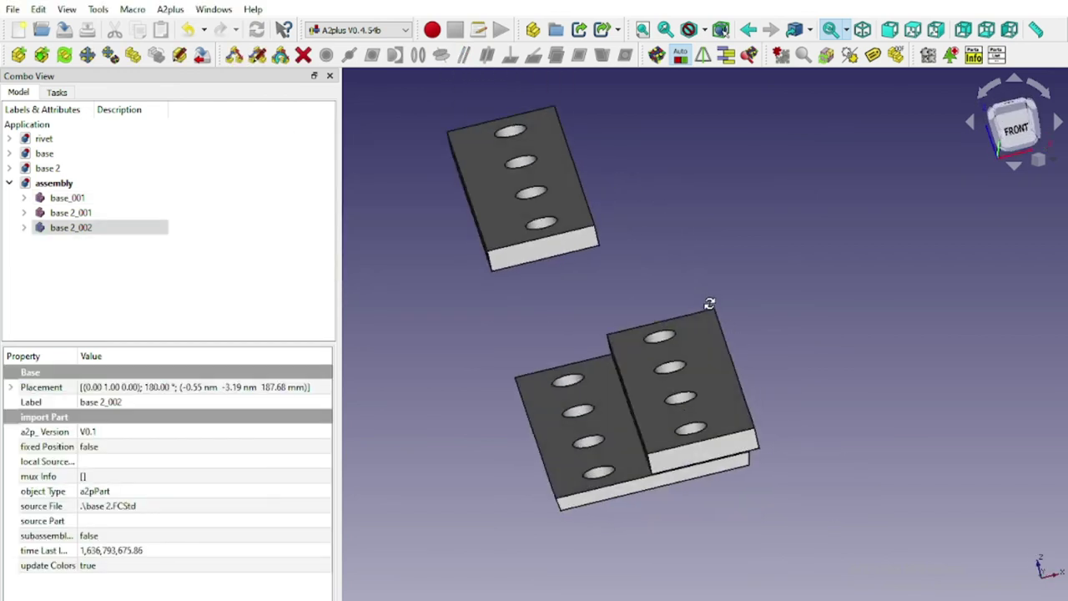
Step: Make the two strips' side faces plane-coincident so they sit flush side by side
left_click(576, 417, "ctrl")
left_click(579, 54)
left_click(513, 260)
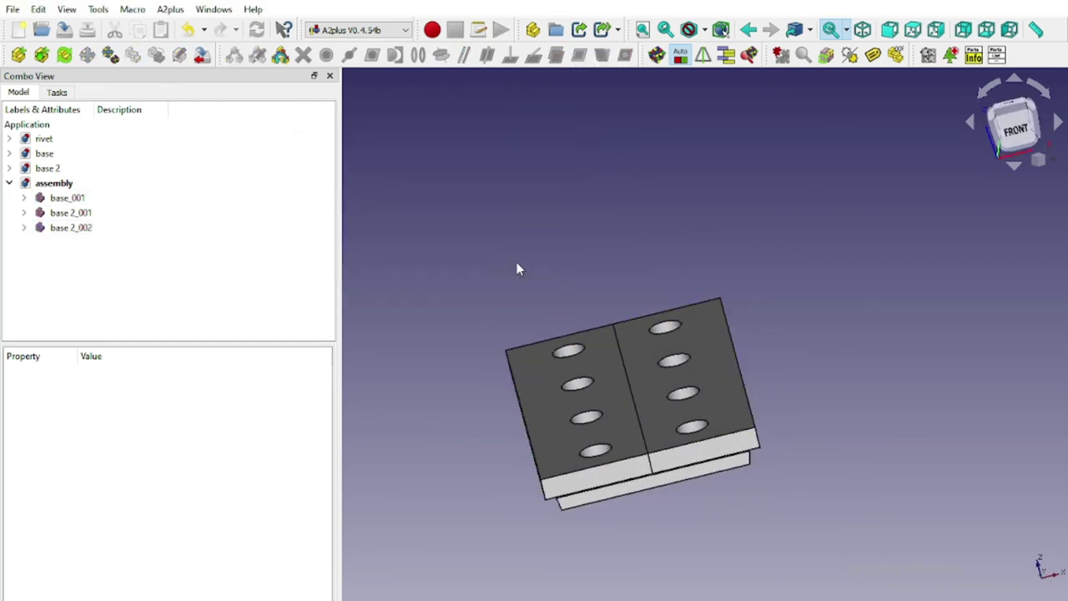
mouse_move(516, 268)
middle_mouse_down()
mouse_move(627, 309)
mouse_move(596, 303)
mouse_move(701, 126)
middle_mouse_up()
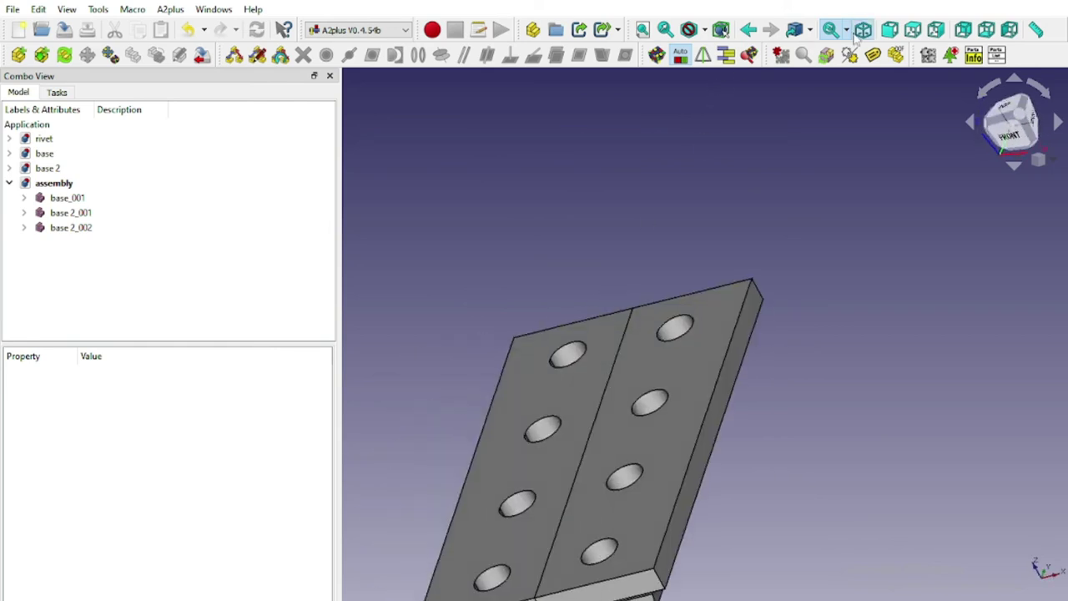
mouse_move(855, 37)
middle_mouse_down()
mouse_move(846, 251)
mouse_move(871, 205)
middle_mouse_up()
Step: Import base.FCStd as base_002 and align one of its holes axially with a strip hole
left_click(18, 54)
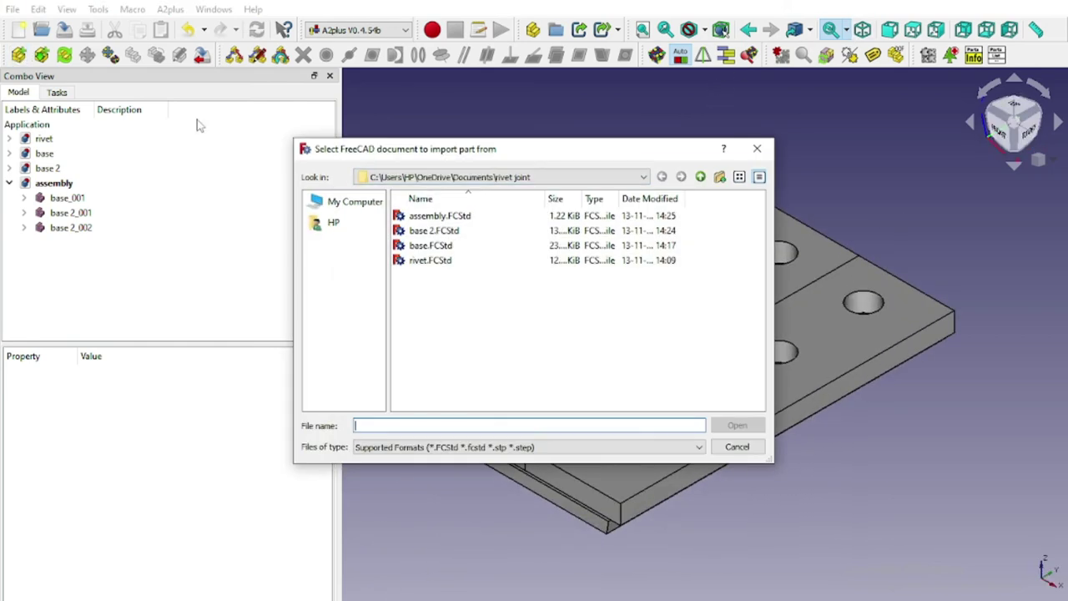
double_click(431, 245)
left_click(450, 317)
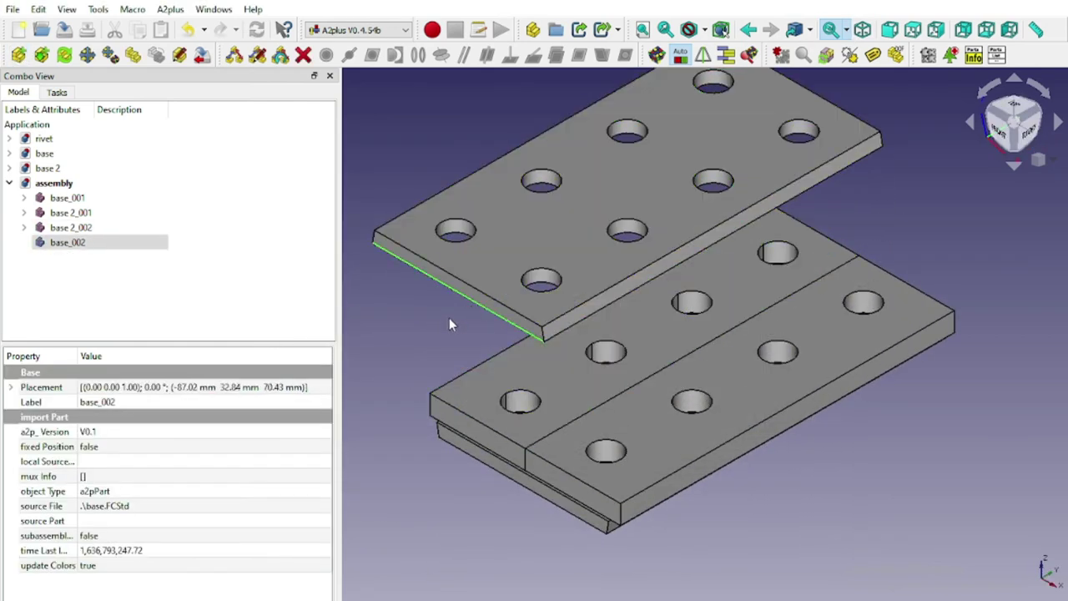
left_click(449, 325)
left_click(541, 280)
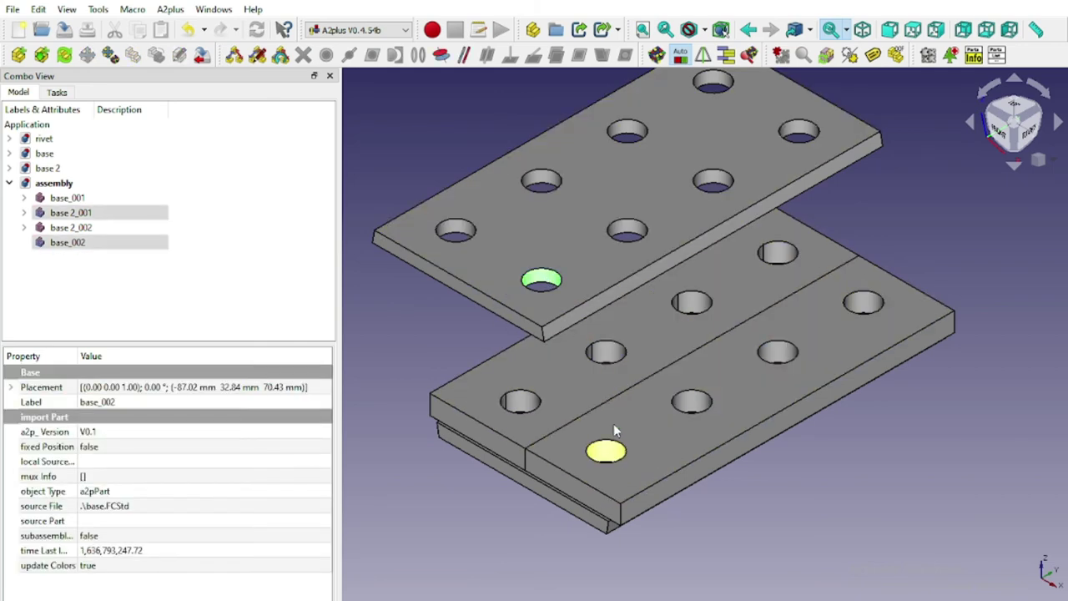
left_click(614, 431)
left_click(440, 55)
left_click(517, 265)
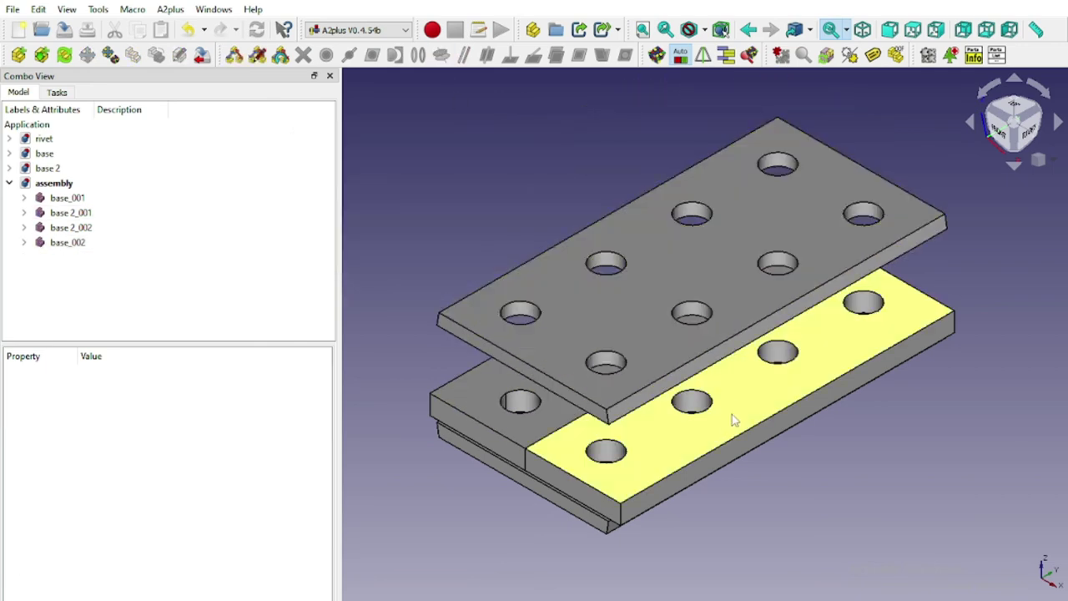
Step: Make the strips' top face coincident with base_002's underside so the plate rests on them
left_click(732, 414)
middle_click_drag(839, 475, 635, 266)
left_click(635, 265)
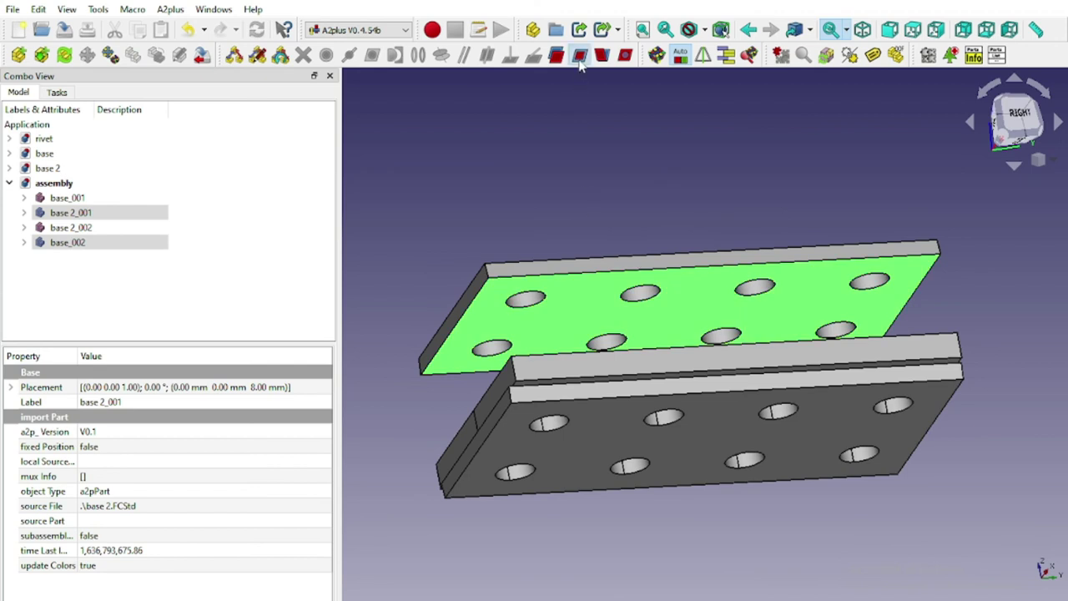
left_click(580, 55)
left_click(507, 256)
left_click(863, 29)
scroll(657, 413, "up", 2)
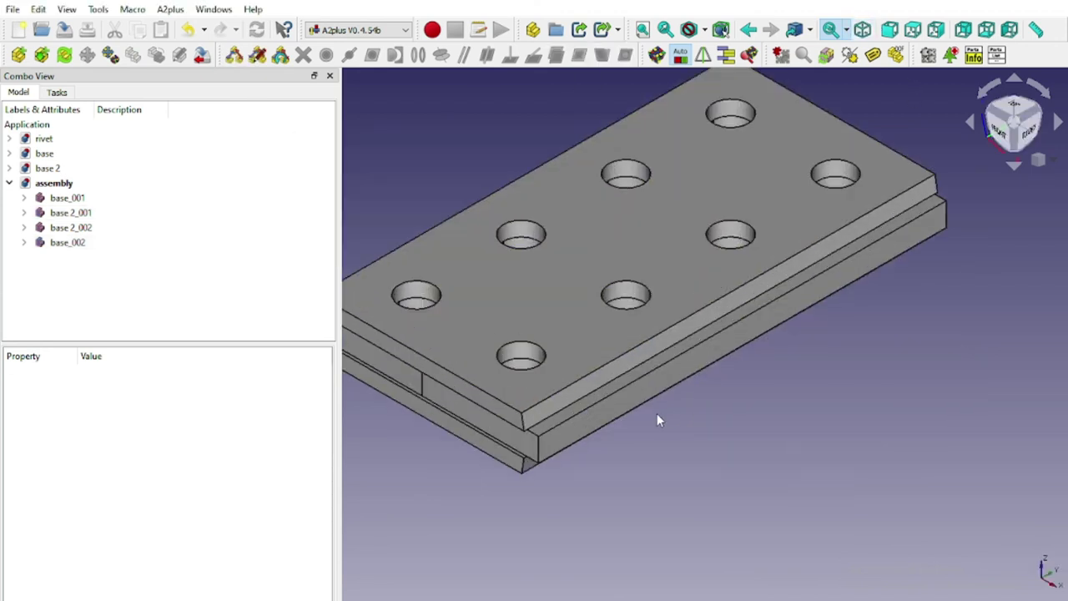
scroll(742, 445, "up", 2)
scroll(740, 443, "down", 2)
scroll(734, 448, "down", 1)
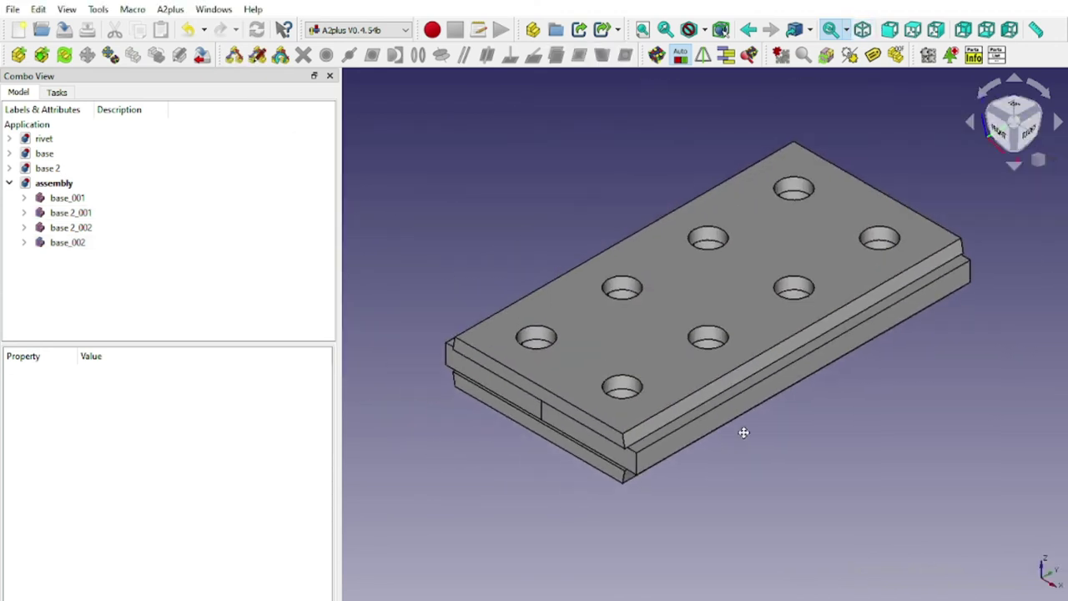
scroll(746, 434, "up", 1)
scroll(726, 433, "down", 1)
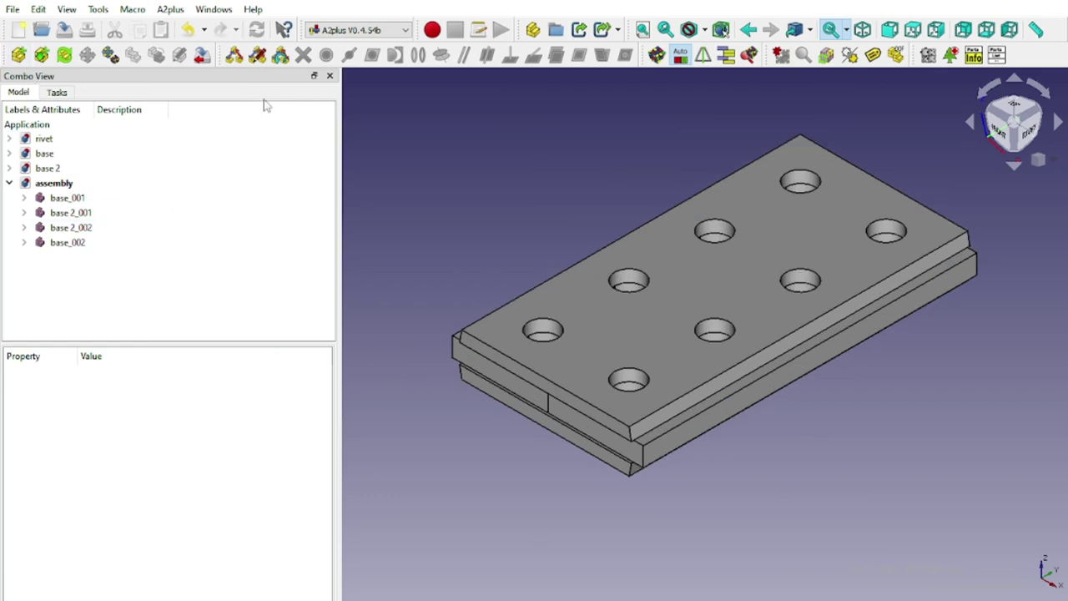
Step: Import rivet.FCStd as rivet_001 and align its axis with a corner hole of the top plate
left_click(13, 57)
left_click(415, 265)
left_click(723, 422)
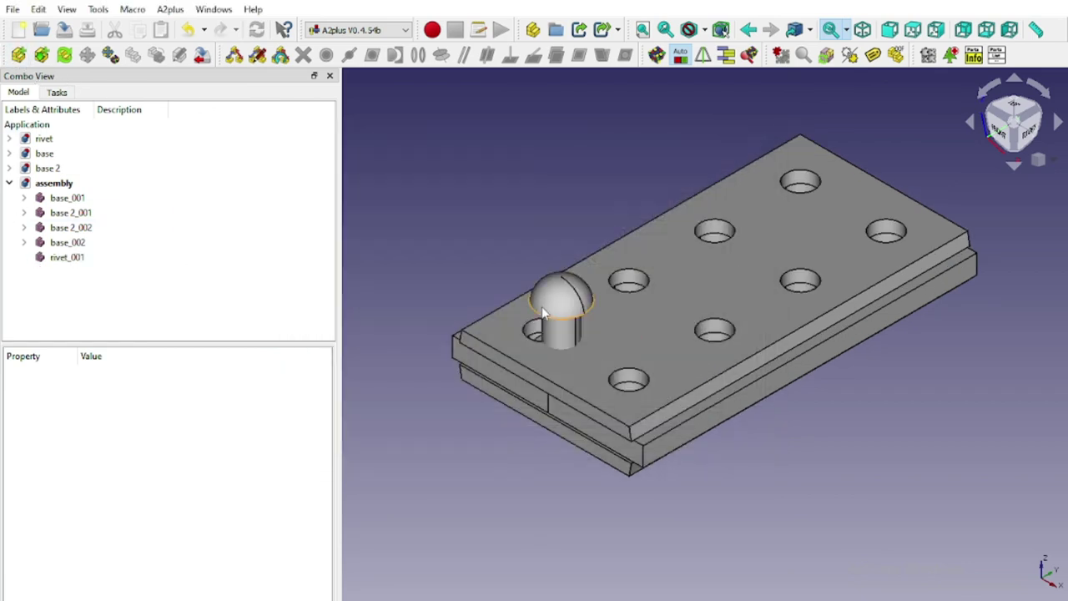
left_click(478, 219)
scroll(479, 219, "up", 1)
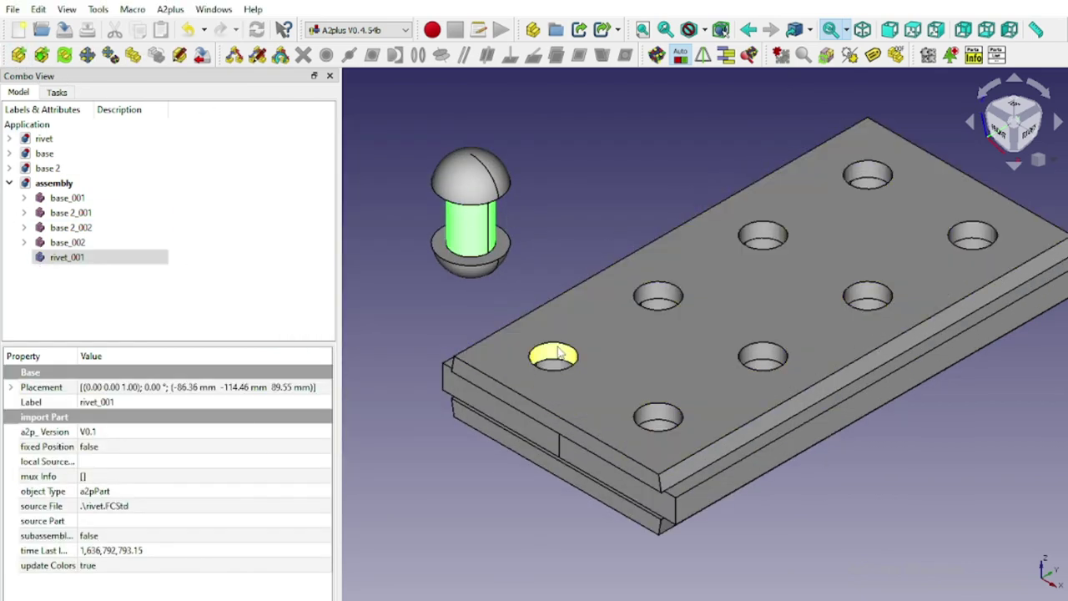
left_click(560, 353)
left_click(443, 57)
left_click(509, 261)
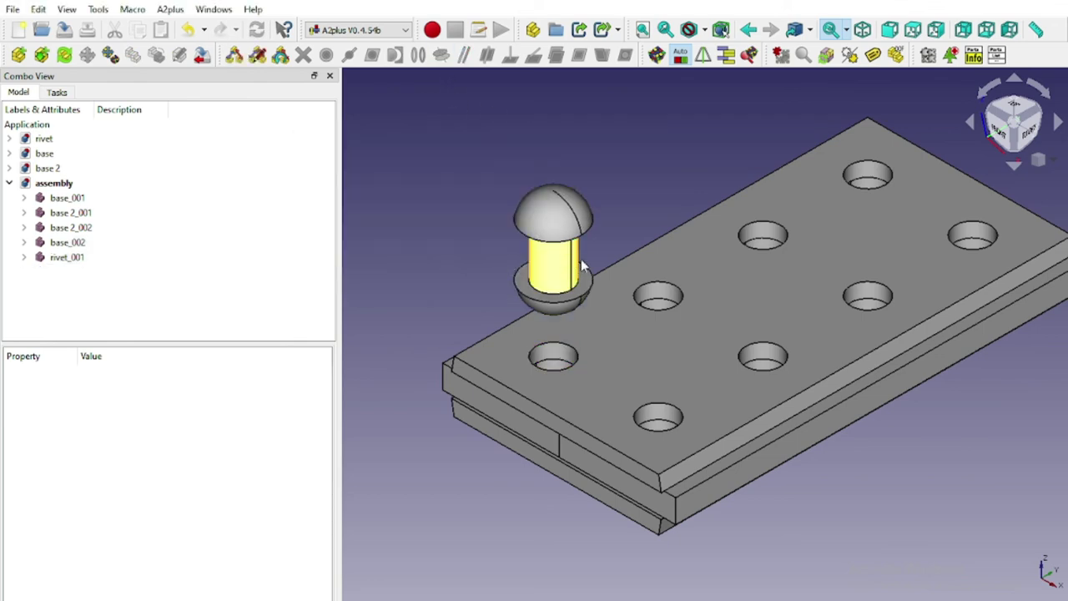
Step: Seat rivet_001's head underside on the top plate's upper face
mouse_move(535, 269)
middle_mouse_down()
mouse_move(584, 231)
mouse_move(577, 167)
mouse_move(548, 153)
mouse_move(574, 334)
middle_mouse_up()
left_click(543, 152)
left_click(574, 334, "ctrl")
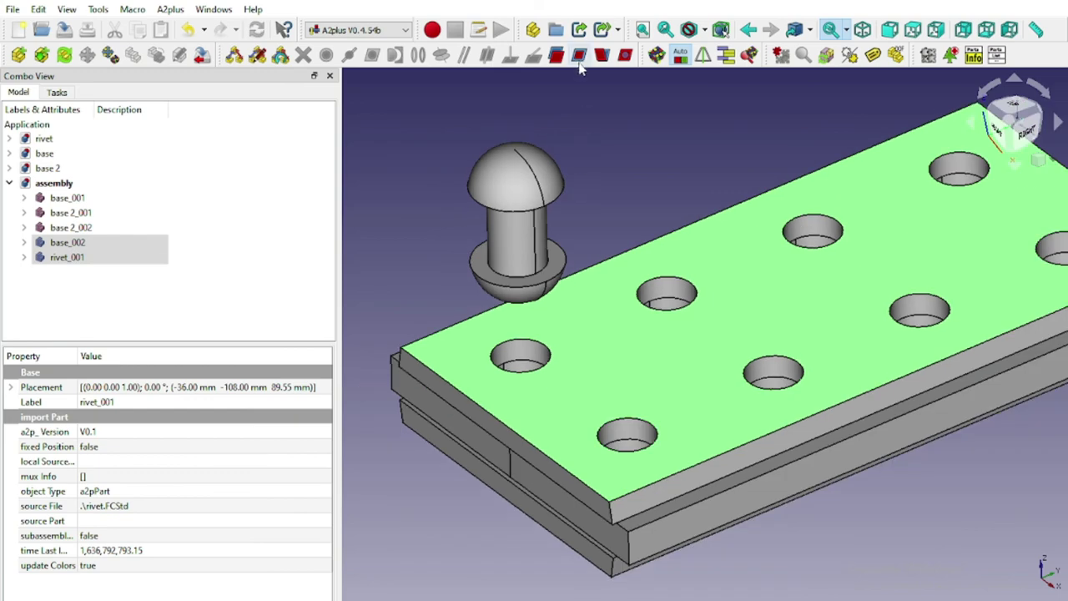
left_click(579, 55)
left_click(509, 255)
mouse_move(520, 272)
middle_mouse_down()
mouse_move(532, 336)
mouse_move(578, 288)
mouse_move(528, 269)
middle_mouse_up()
scroll(528, 269, "up", 2)
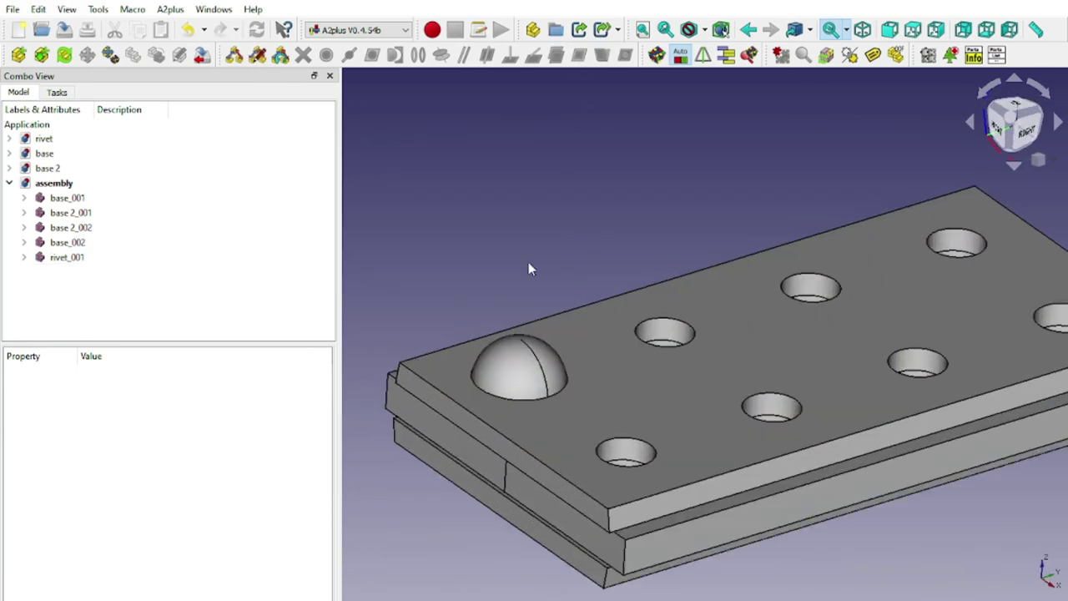
scroll(529, 267, "down", 2)
middle_click_drag(663, 312, 543, 305)
middle_click_drag(503, 246, 524, 233)
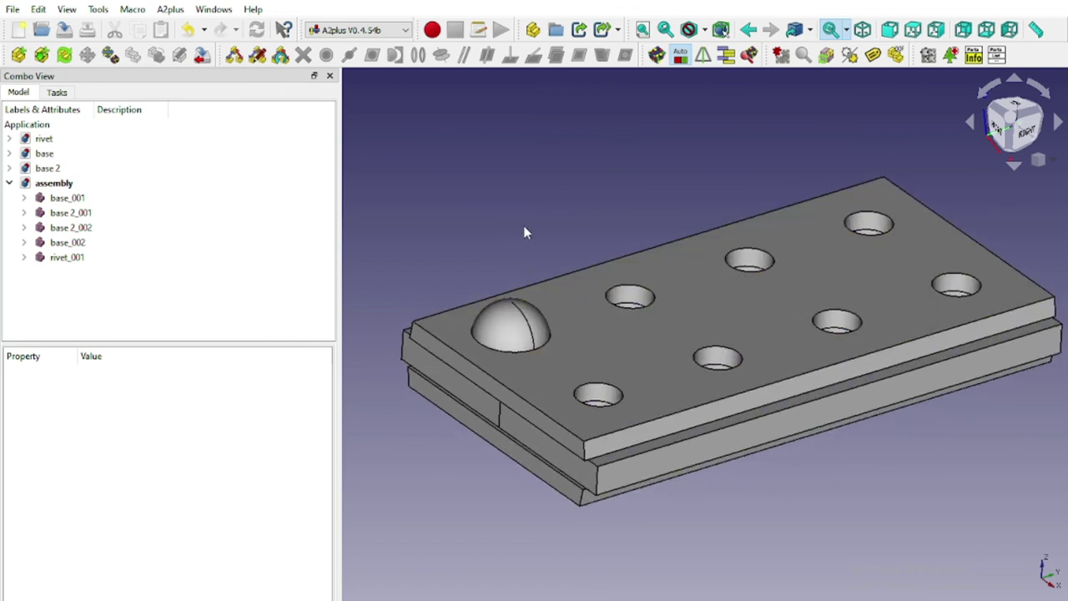
Step: Duplicate the rivet as rivet_002 and align its shank with the neighbouring hole
left_click(526, 331)
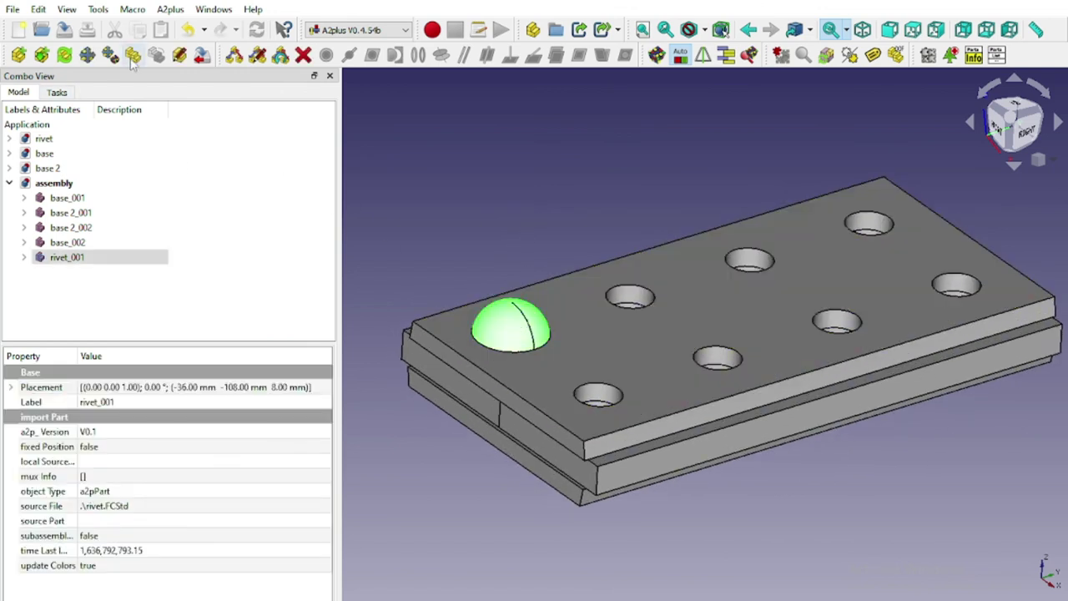
left_click(133, 54)
left_click(533, 232)
left_click(597, 395, "ctrl")
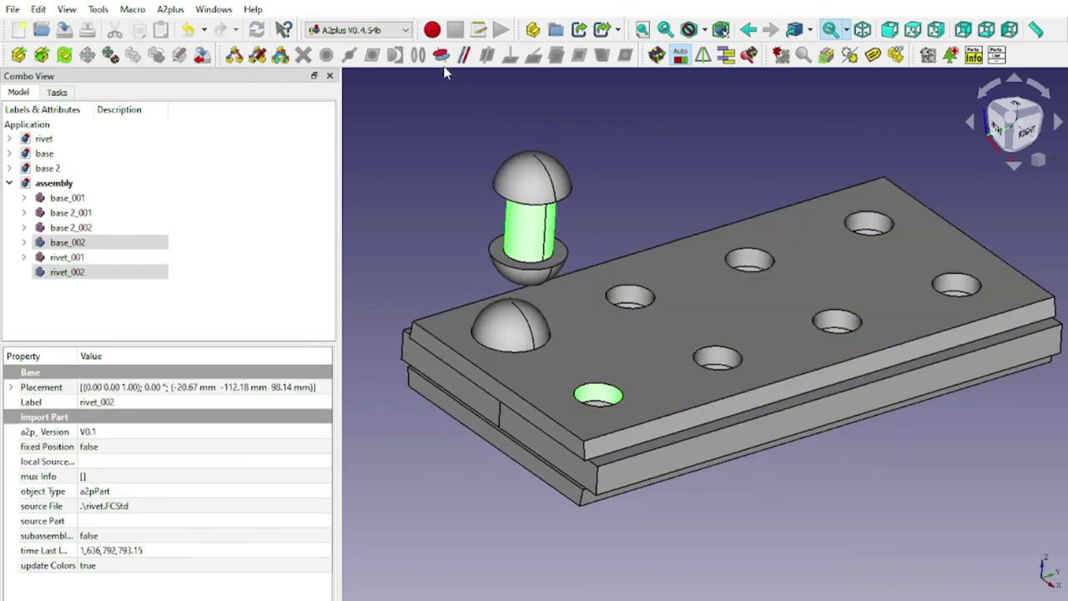
left_click(441, 55)
left_click(503, 264)
Step: Seat rivet_002's head underside on the top plate's upper face
mouse_move(707, 312)
middle_mouse_down()
mouse_move(594, 154)
mouse_move(654, 314)
middle_mouse_up()
left_click(571, 168)
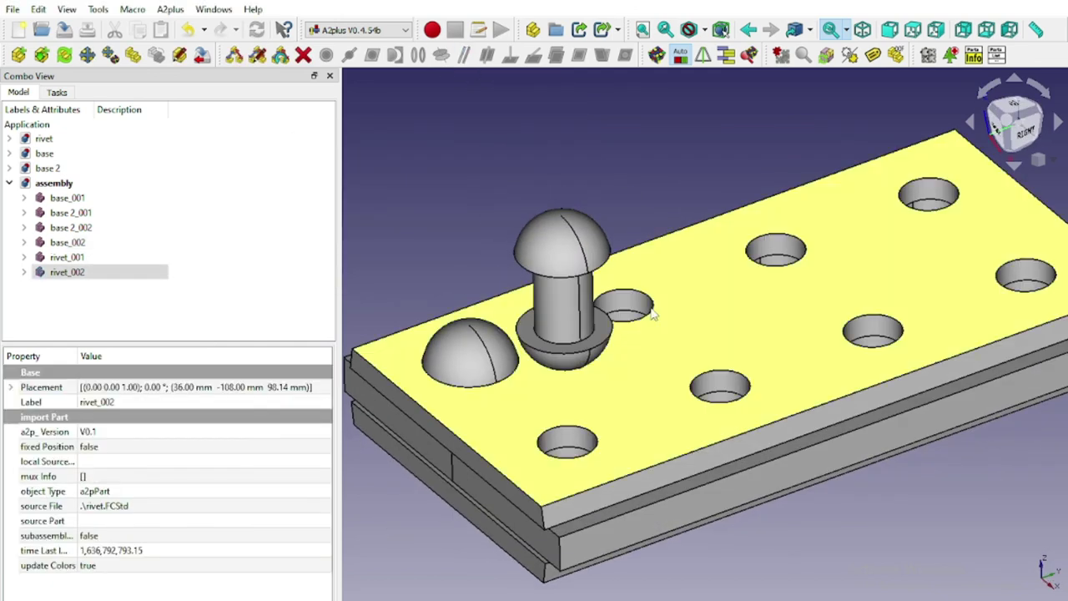
left_click(609, 457, "ctrl")
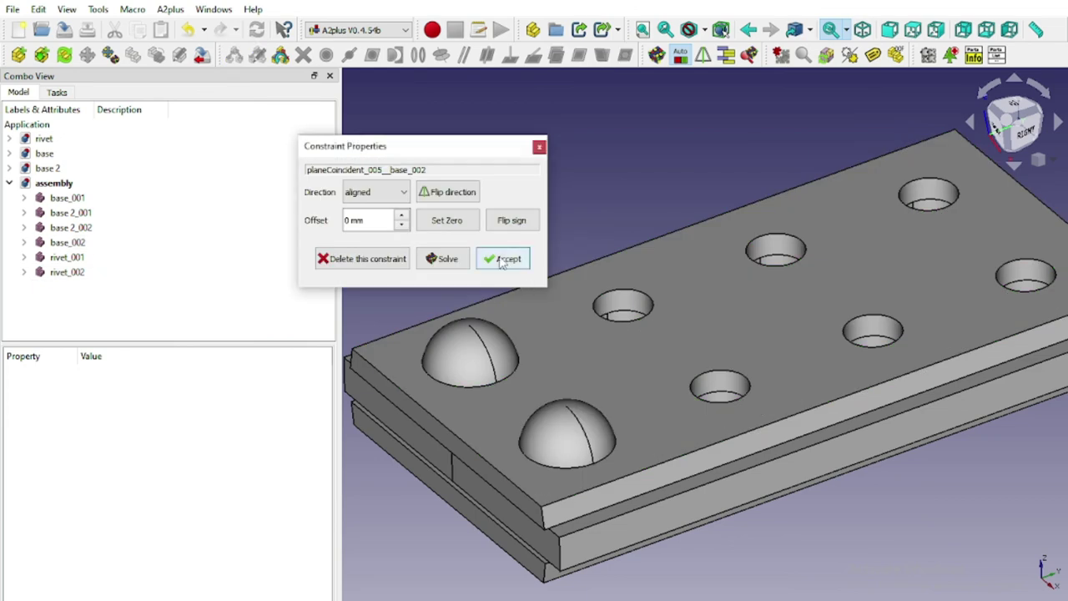
left_click(501, 258)
mouse_move(606, 317)
middle_mouse_down()
mouse_move(528, 396)
mouse_move(681, 124)
middle_mouse_up()
Step: Inspect the plate stack from the front view in Wireframe draw style
key("1")
scroll(705, 150, "up", 1)
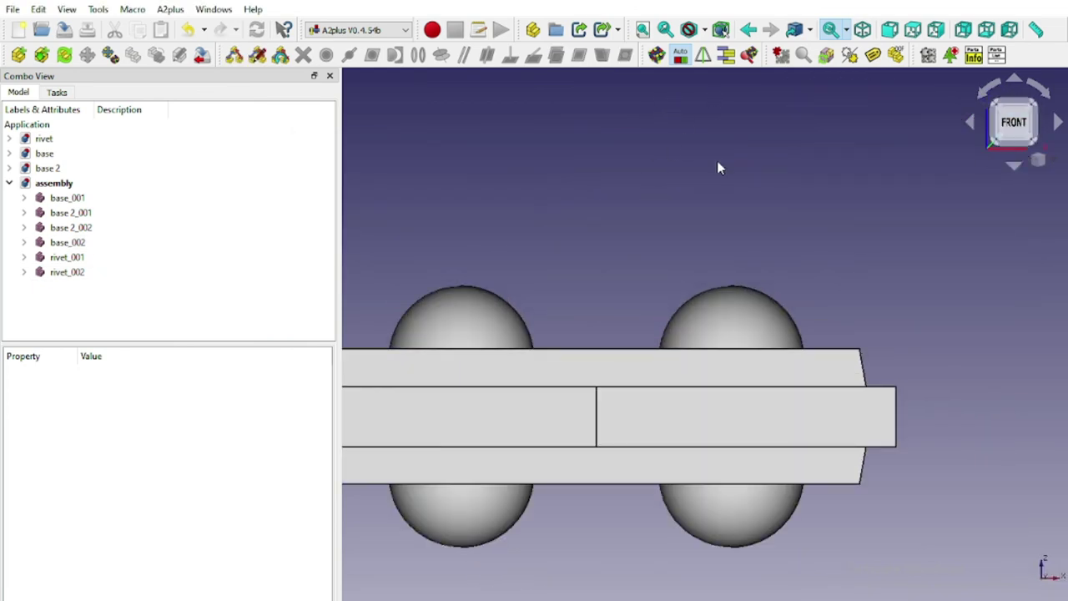
left_click(689, 29)
left_click(718, 86)
scroll(679, 248, "up", 1)
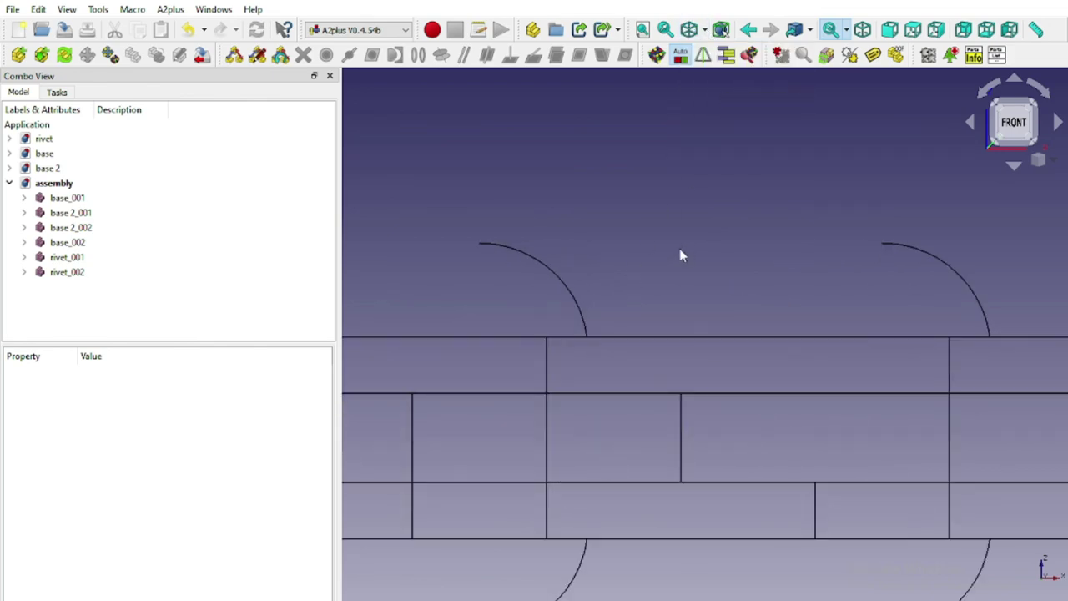
scroll(692, 255, "down", 2)
middle_click_drag(692, 255, 691, 253)
Step: Return to the front view, switch back to shaded, and orbit to view the stack from above
left_click(1021, 123)
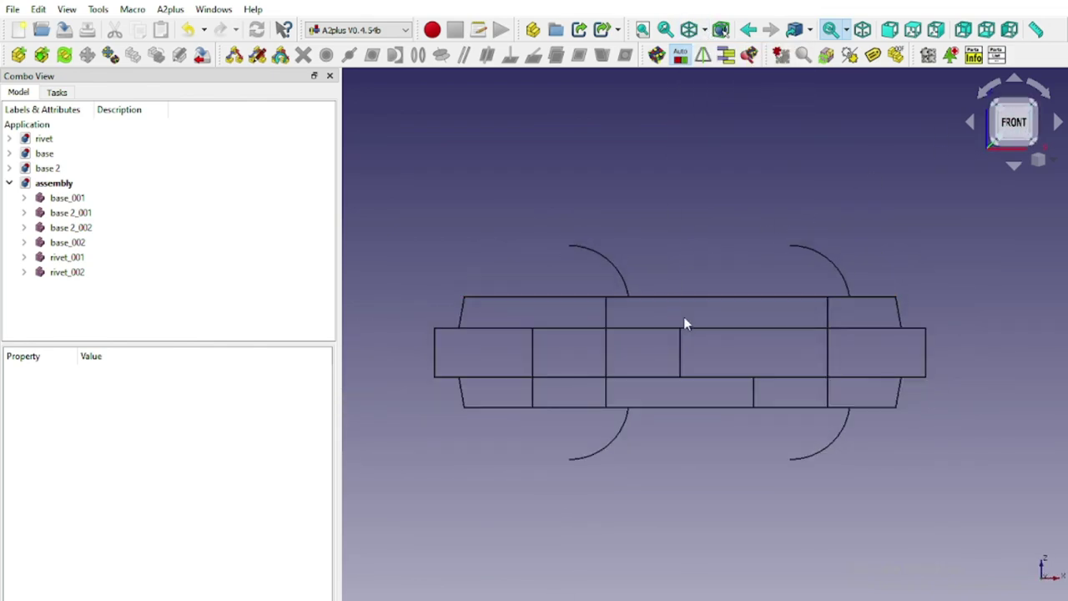
scroll(684, 319, "up", 1)
left_click(690, 30)
left_click(707, 146)
mouse_move(707, 147)
middle_mouse_down()
mouse_move(825, 150)
mouse_move(698, 250)
mouse_move(847, 365)
middle_mouse_up()
scroll(847, 366, "down", 1)
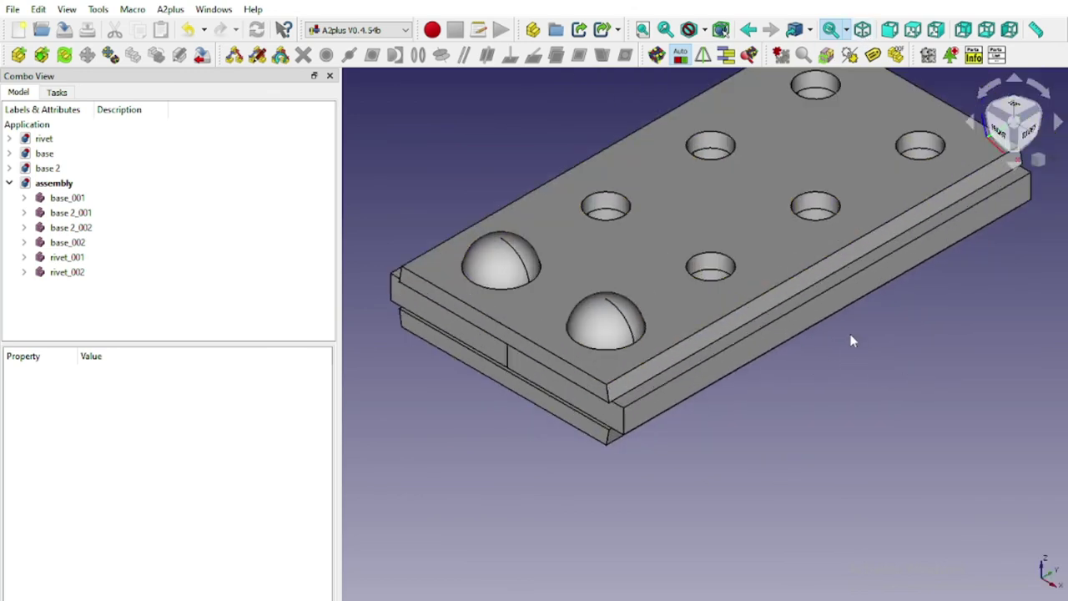
scroll(806, 387, "down", 1)
scroll(836, 391, "down", 1)
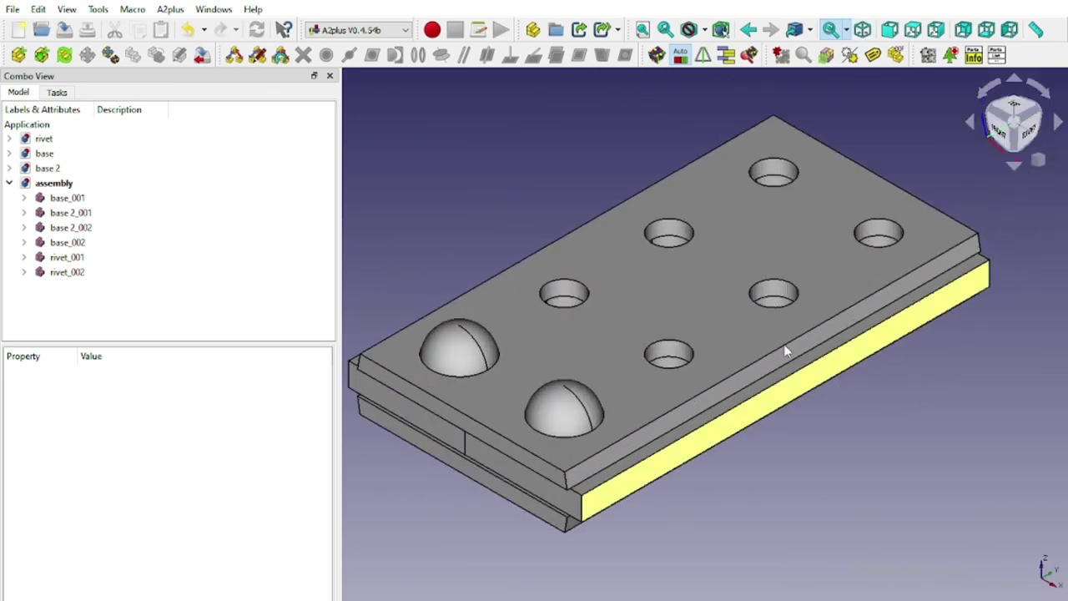
middle_click_drag(732, 349, 785, 442)
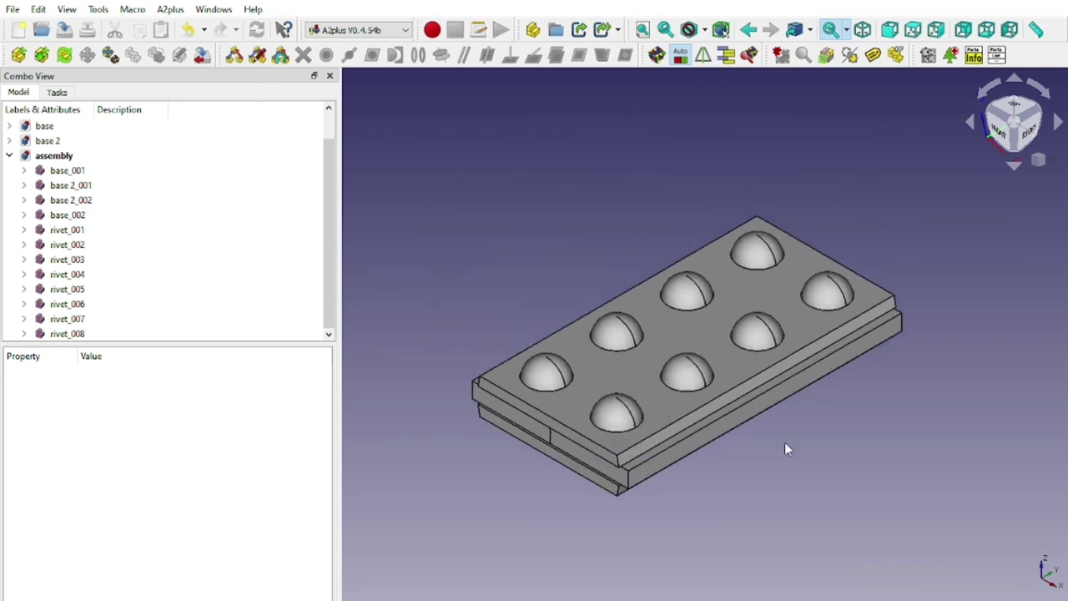
scroll(785, 442, "up", 1)
mouse_move(800, 386)
middle_mouse_down()
mouse_move(897, 417)
mouse_move(749, 298)
middle_mouse_up()
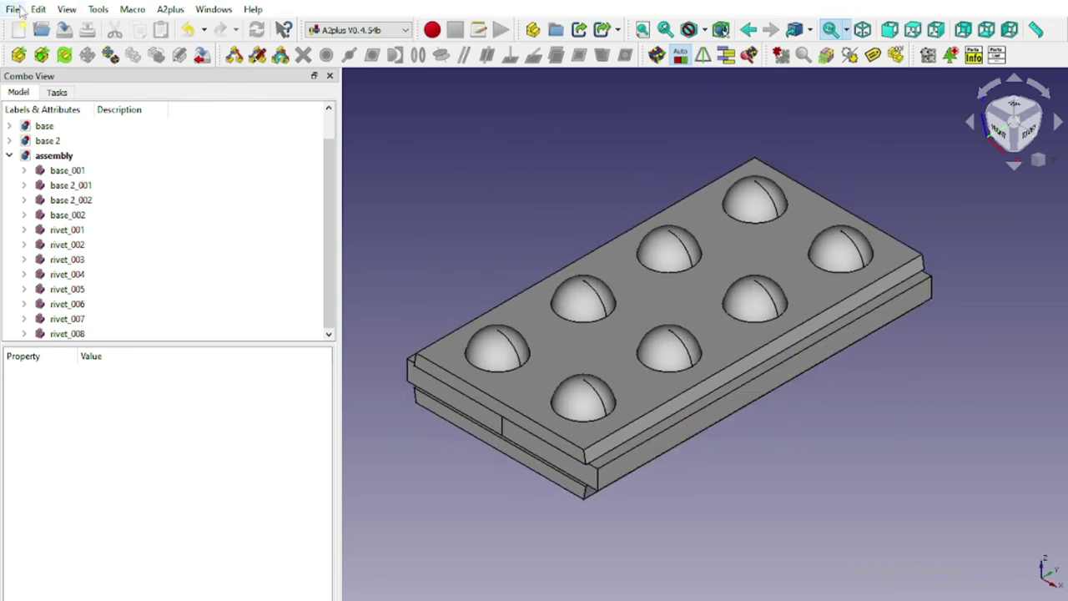